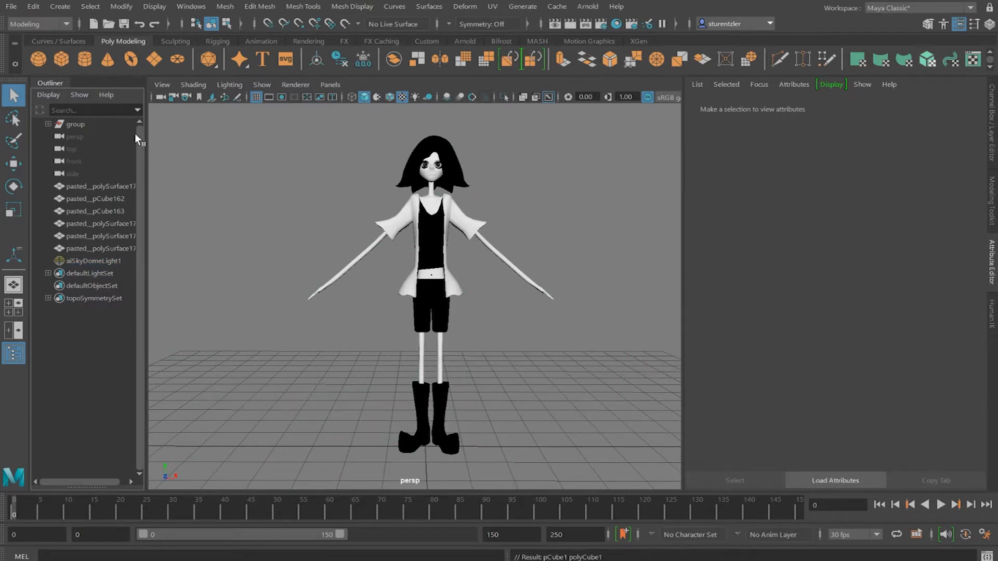
Create a polygon cylinder under the character's feet, flattened and widened into a disc-shaped platform.
{"action": "left_click", "coordinate": [84, 59]}
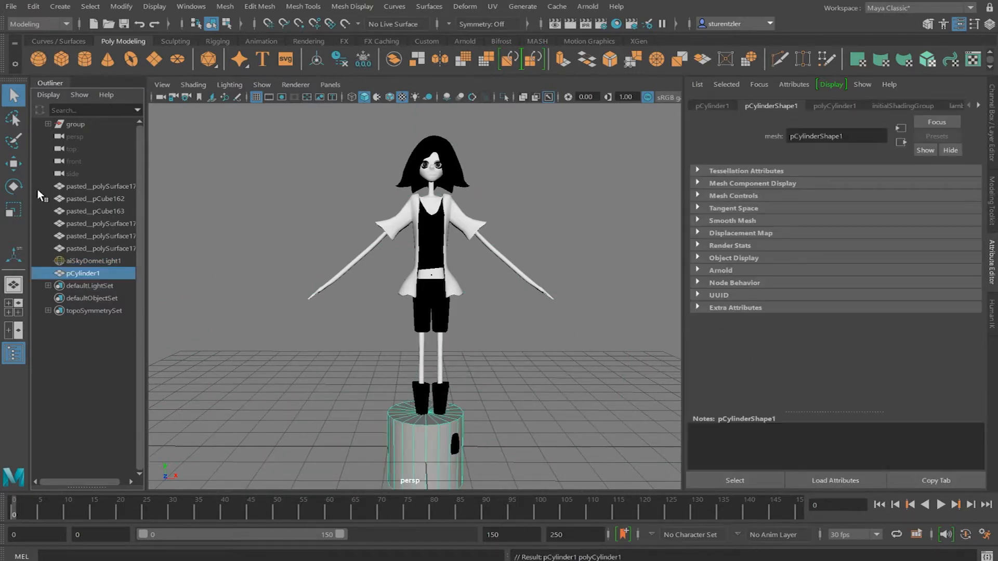
{"action": "left_click", "coordinate": [13, 166]}
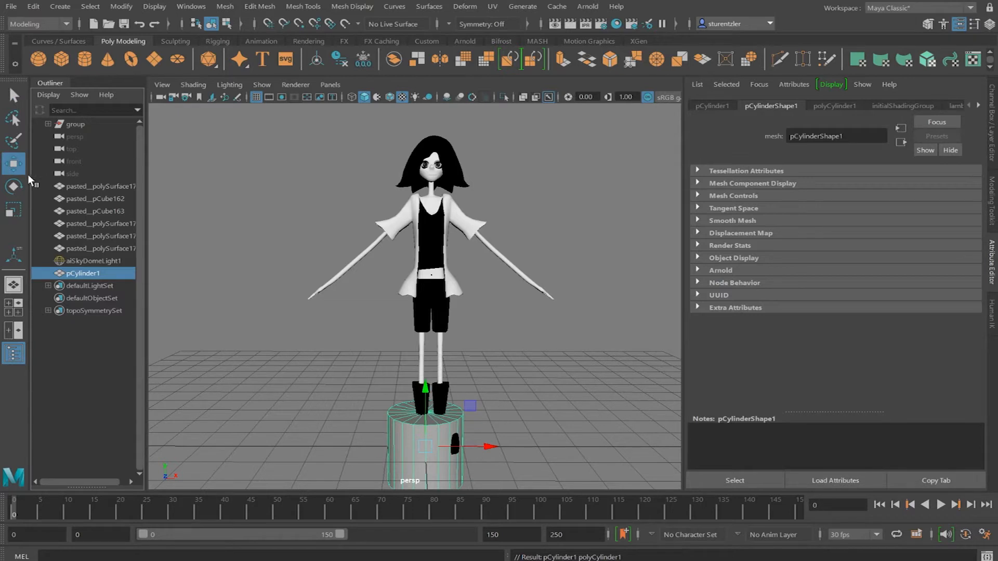
{"action": "left_click", "coordinate": [14, 210]}
{"action": "left_click_drag", "start_coordinate": [428, 395], "coordinate": [426, 431]}
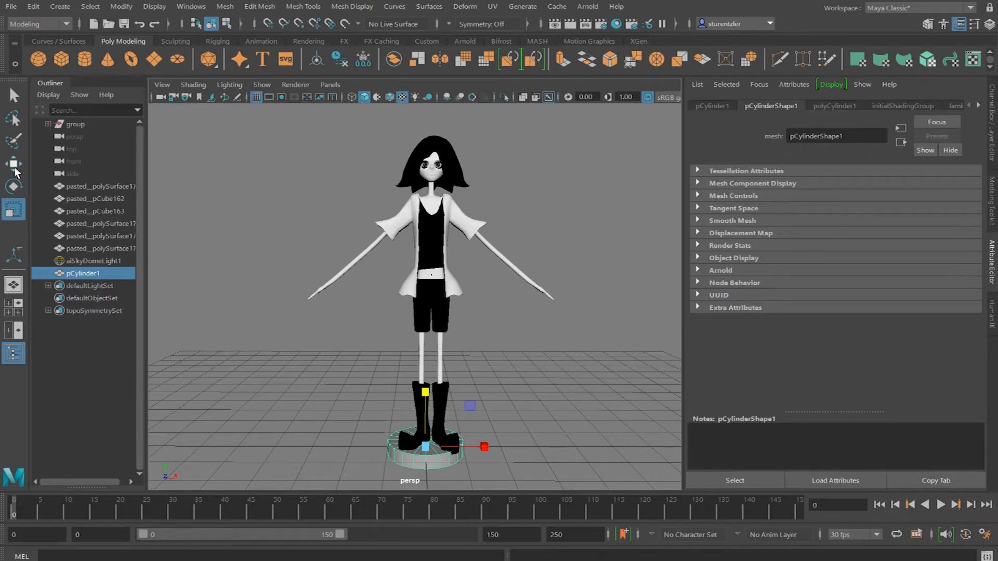
{"action": "left_click", "coordinate": [14, 166]}
{"action": "left_click", "coordinate": [14, 210]}
{"action": "left_click_drag", "start_coordinate": [425, 446], "coordinate": [452, 440]}
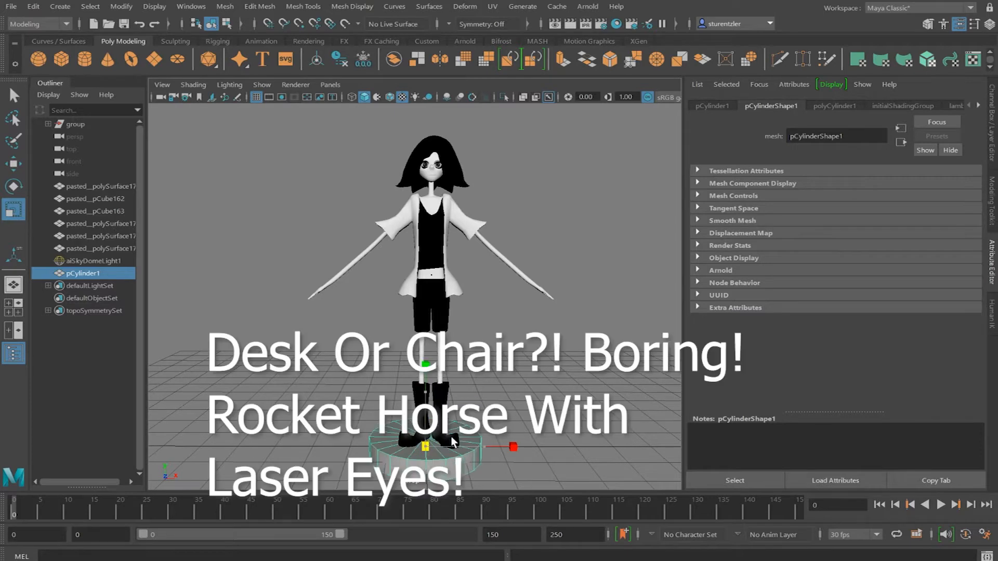
{"action": "key", "text": "w"}
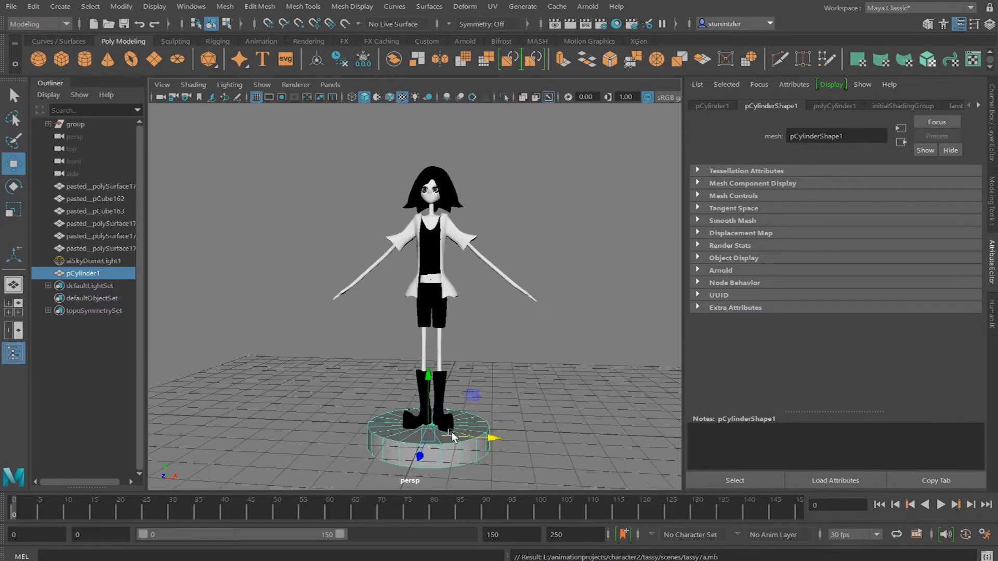
Set the platform cylinder's axis subdivisions to 60 and reduce its cap subdivisions to the minimum.
{"action": "left_click", "coordinate": [836, 106]}
{"action": "left_click_drag", "start_coordinate": [811, 213], "coordinate": [727, 176]}
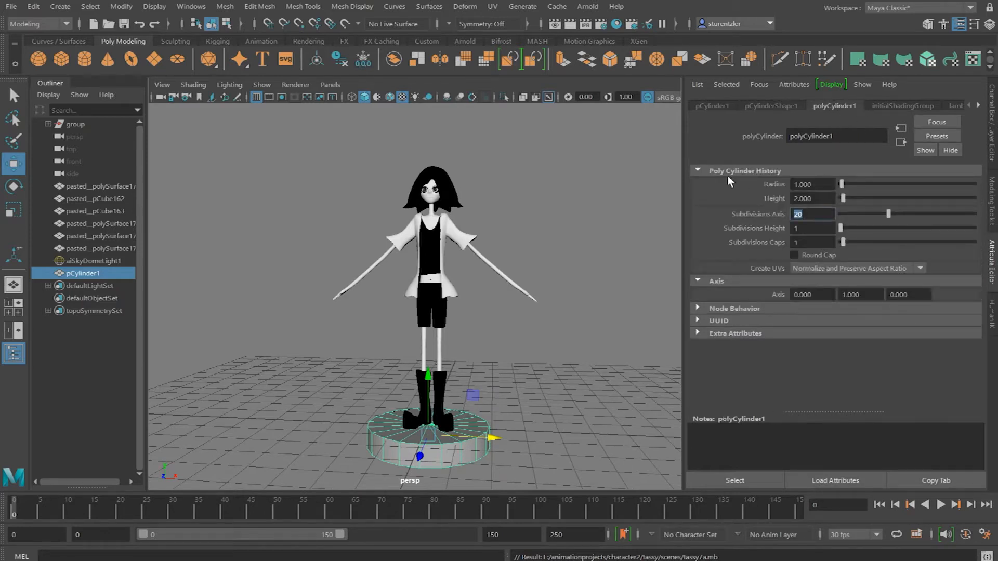
{"action": "type", "text": "60"}
{"action": "key", "text": "Return"}
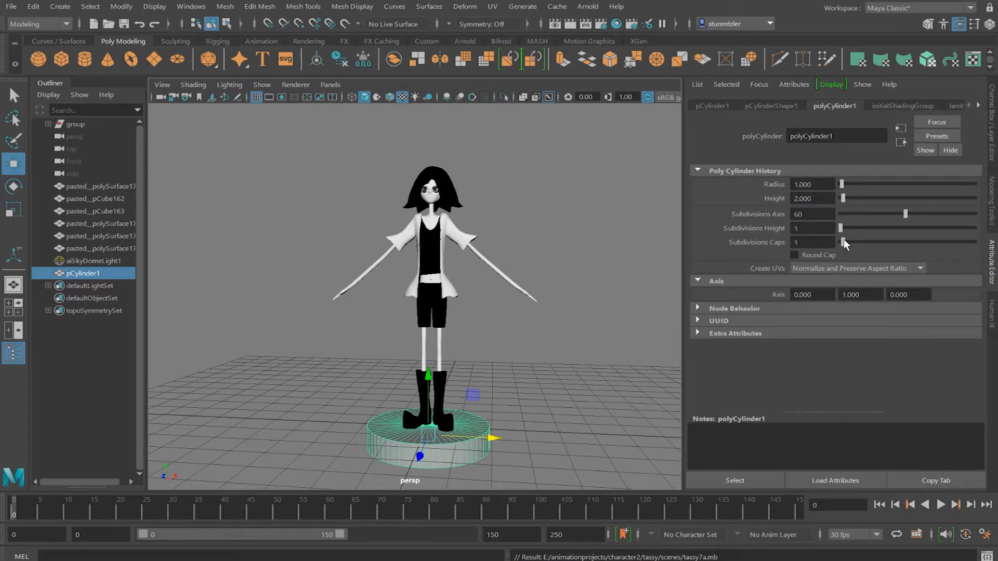
{"action": "left_click_drag", "start_coordinate": [845, 242], "coordinate": [831, 245]}
{"action": "left_click", "coordinate": [522, 408]}
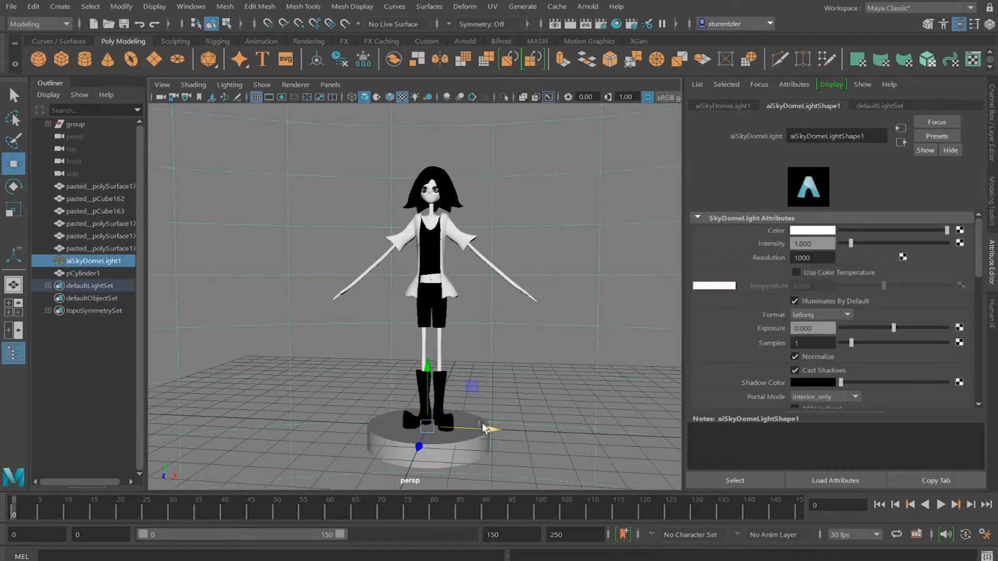
Assign a new Arnold aiStandardSurface material to the platform cylinder and name the material platform.
{"action": "left_click", "coordinate": [468, 444]}
{"action": "right_click", "coordinate": [464, 445]}
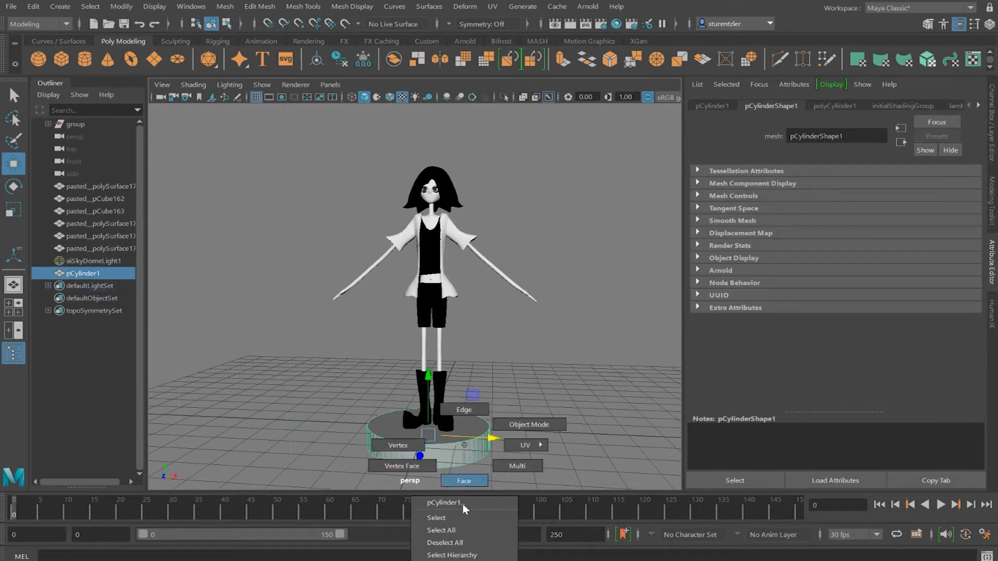
{"action": "left_click_drag", "start_coordinate": [619, 278], "coordinate": [517, 109]}
{"action": "left_click", "coordinate": [497, 209]}
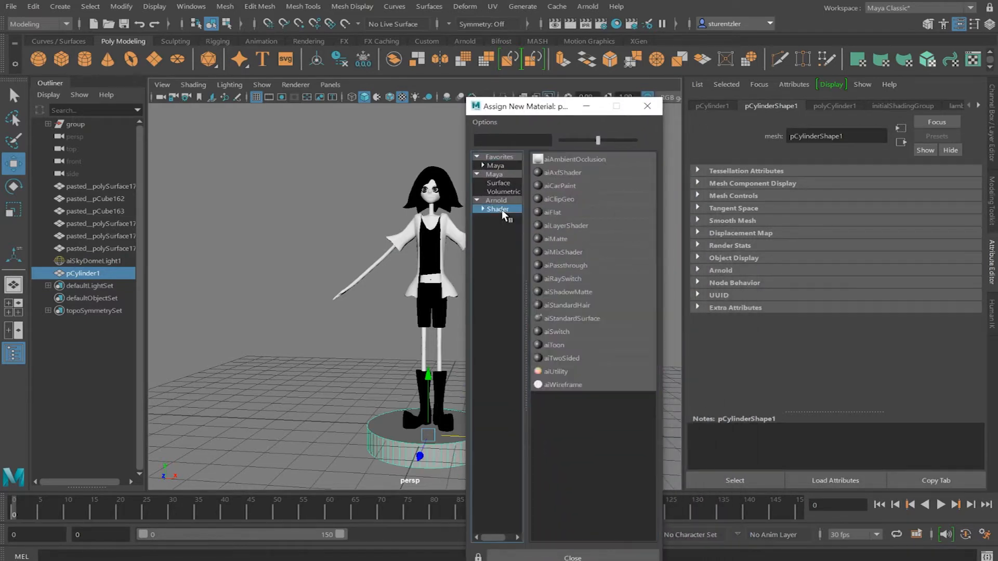
{"action": "left_click", "coordinate": [577, 318]}
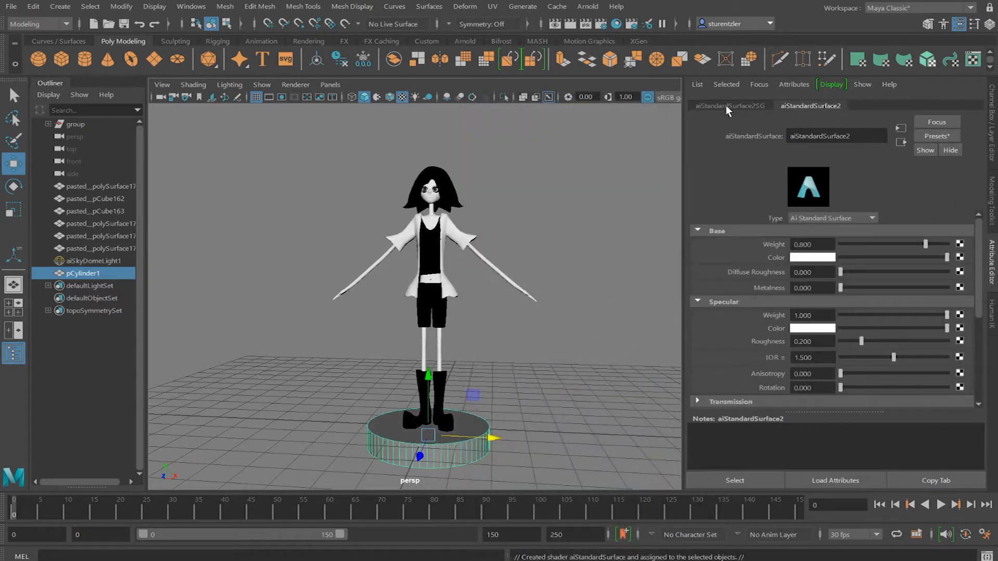
{"action": "left_click", "coordinate": [832, 127]}
{"action": "type", "text": "platform"}
{"action": "key", "text": "Return"}
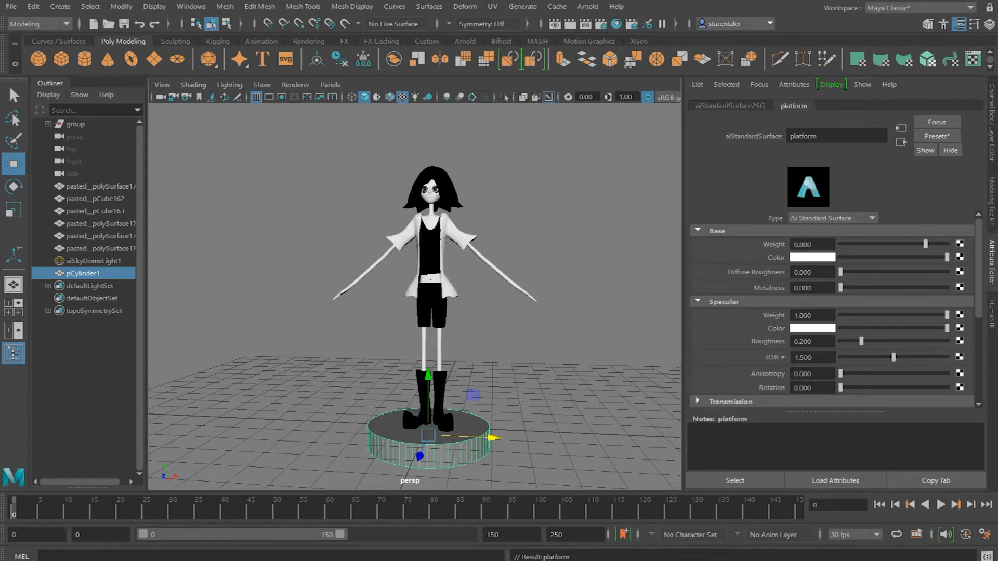
Test-render the perspective view and display the 960 x 540 resolution gate in the viewport.
{"action": "left_click", "coordinate": [564, 25]}
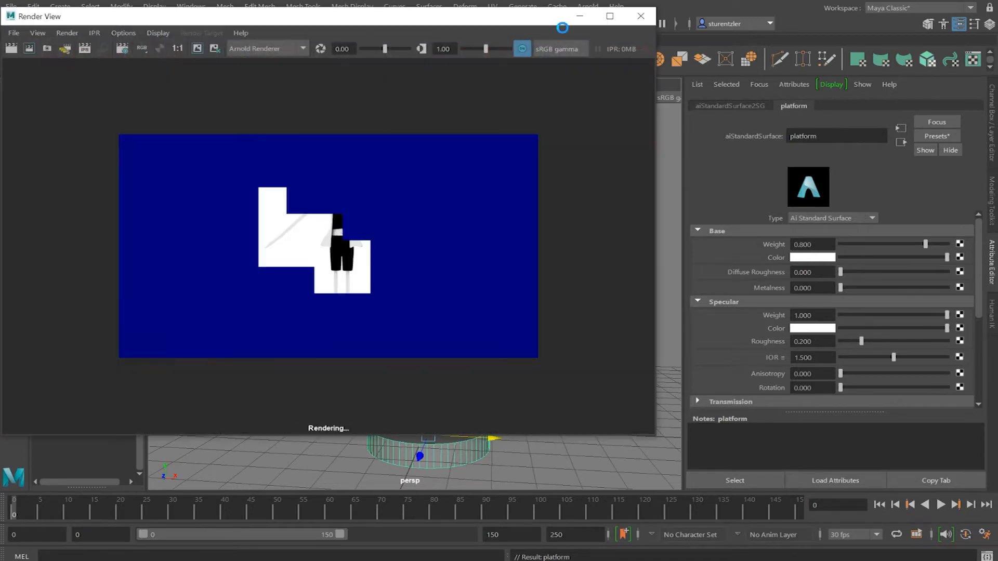
{"action": "left_click", "coordinate": [641, 16]}
{"action": "left_click", "coordinate": [269, 97]}
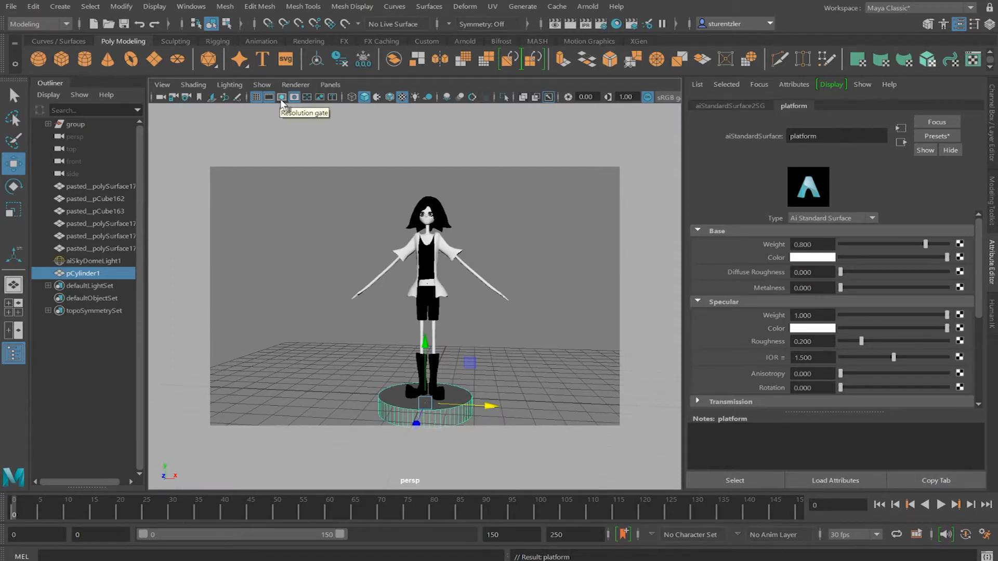
{"action": "left_click", "coordinate": [281, 98]}
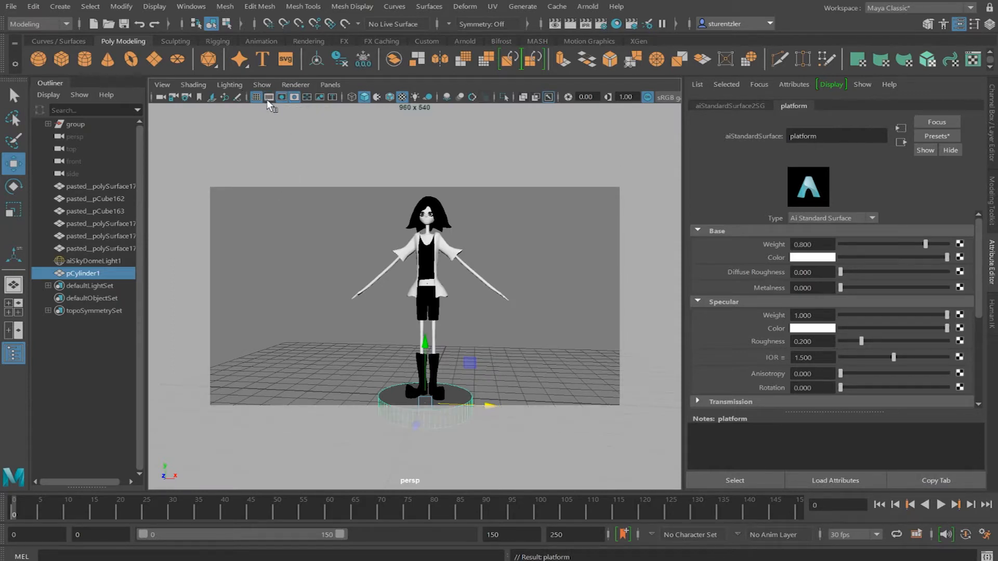
{"action": "left_click", "coordinate": [267, 99]}
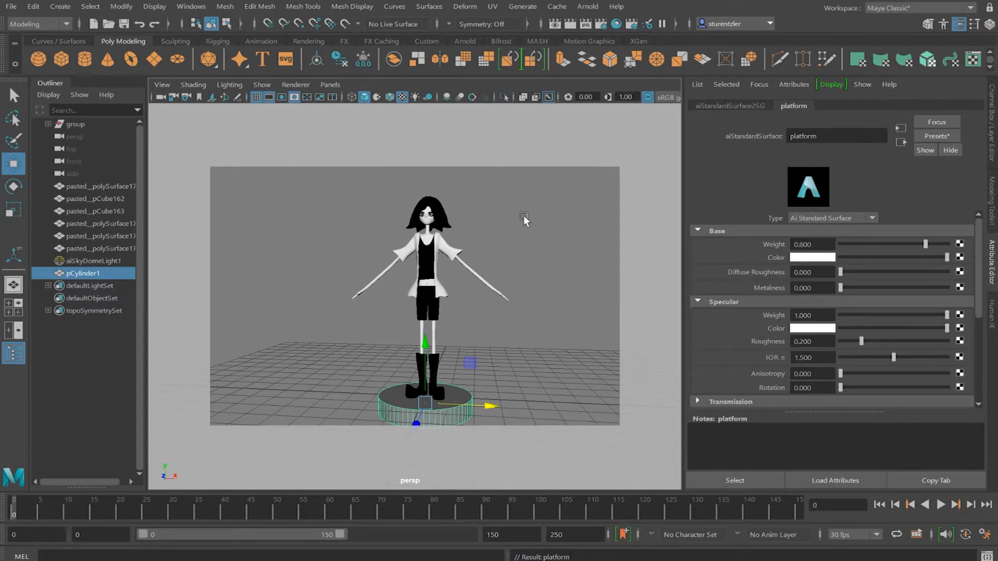
{"action": "left_click", "coordinate": [281, 98]}
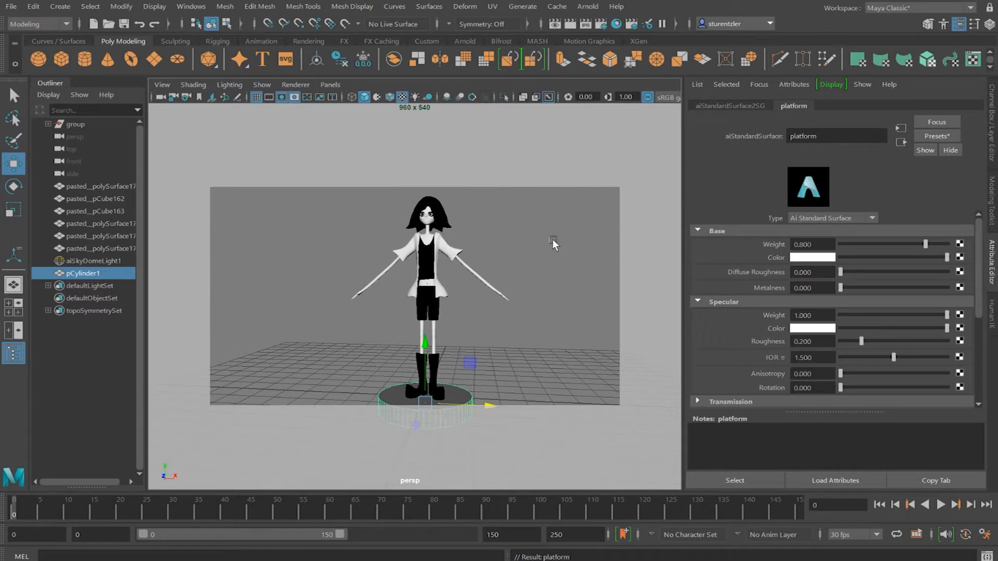
Frame the whole character and platform inside the resolution gate and test-render the view.
{"action": "scroll", "coordinate": [477, 342], "scroll_direction": "down", "scroll_amount": 3}
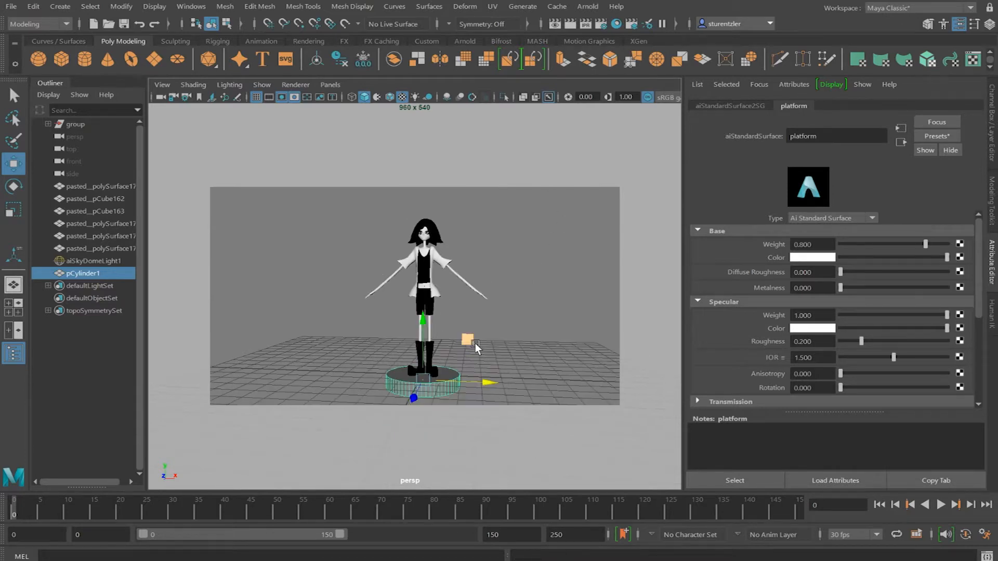
{"action": "mouse_move", "coordinate": [470, 329]}
{"action": "left_mouse_down", "text": "alt"}
{"action": "mouse_move", "coordinate": [520, 332]}
{"action": "mouse_move", "coordinate": [469, 332]}
{"action": "left_mouse_up", "text": "alt"}
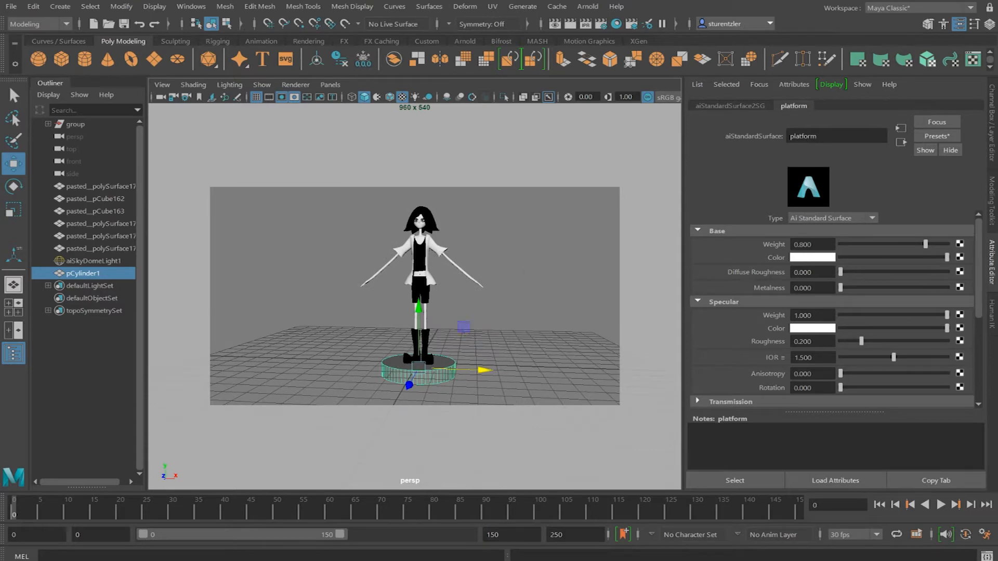
{"action": "left_click", "coordinate": [572, 24]}
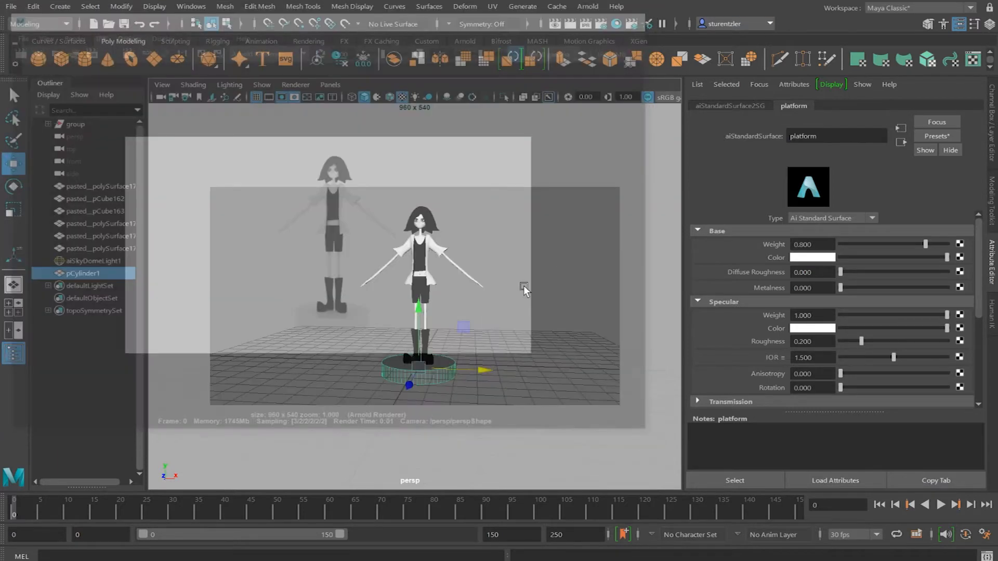
{"action": "left_click", "coordinate": [641, 16]}
{"action": "left_click", "coordinate": [462, 345]}
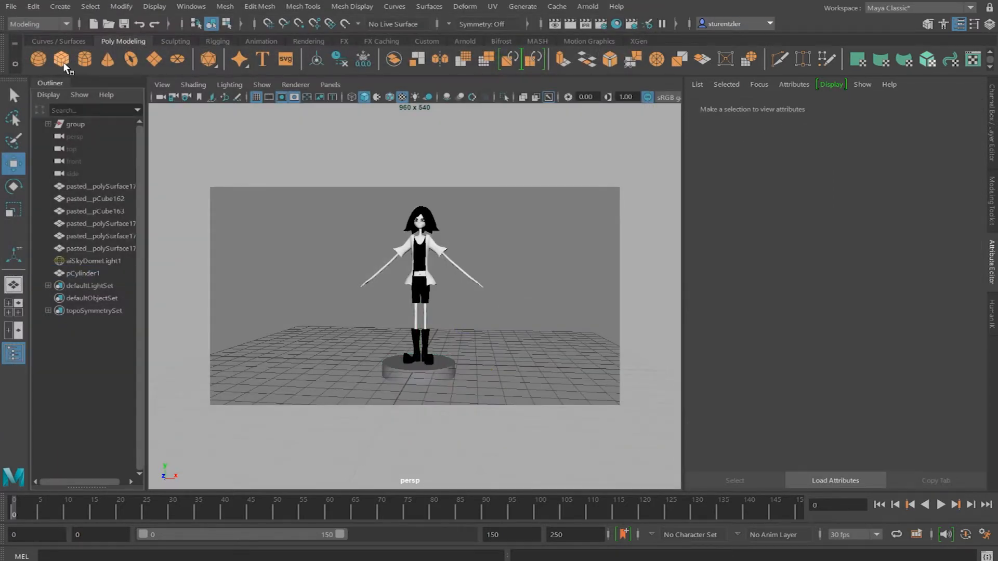
Create a polygon cube, move it down below the platform and test-render the scene.
{"action": "left_click", "coordinate": [62, 58]}
{"action": "left_click_drag", "start_coordinate": [419, 312], "coordinate": [419, 341]}
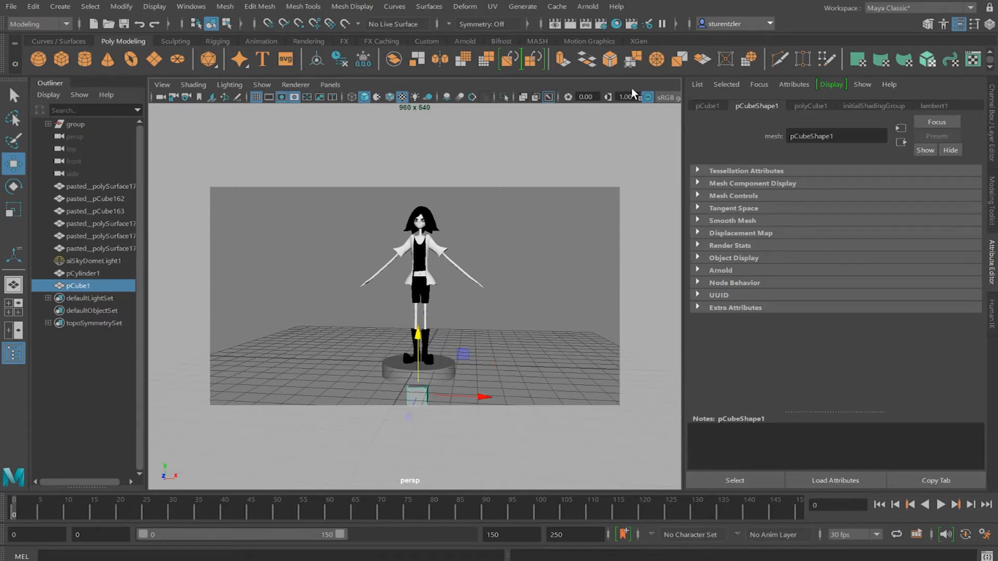
{"action": "left_click", "coordinate": [569, 25]}
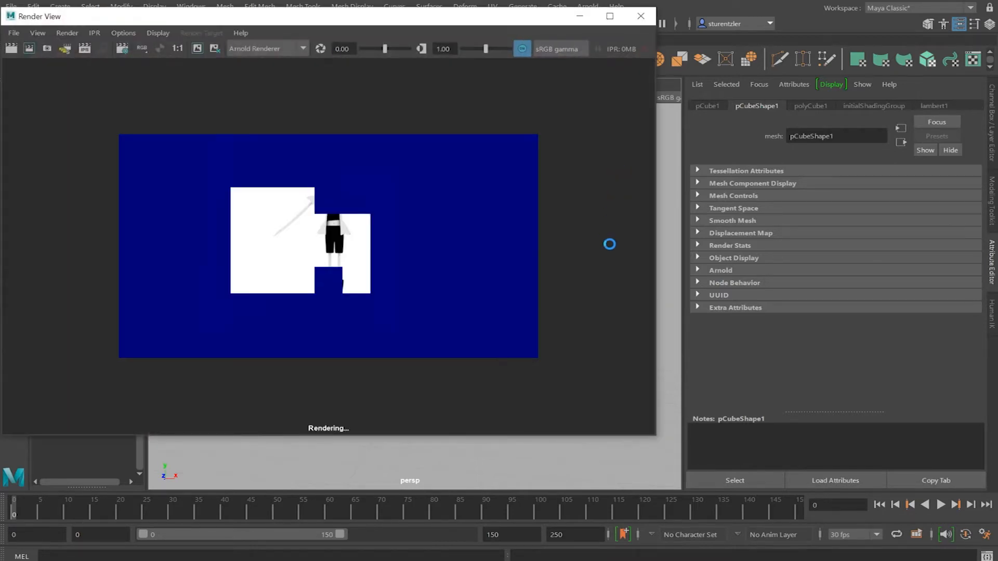
{"action": "left_click", "coordinate": [641, 16]}
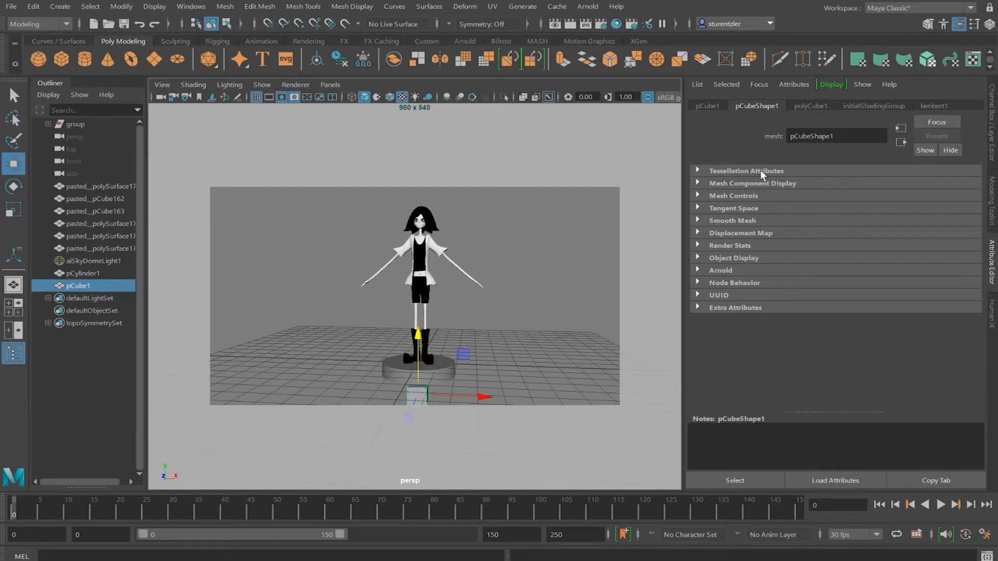
Turn off all of the cube's render stats, including Primary Visibility and Double Sided, and test-render the scene.
{"action": "left_click", "coordinate": [698, 245]}
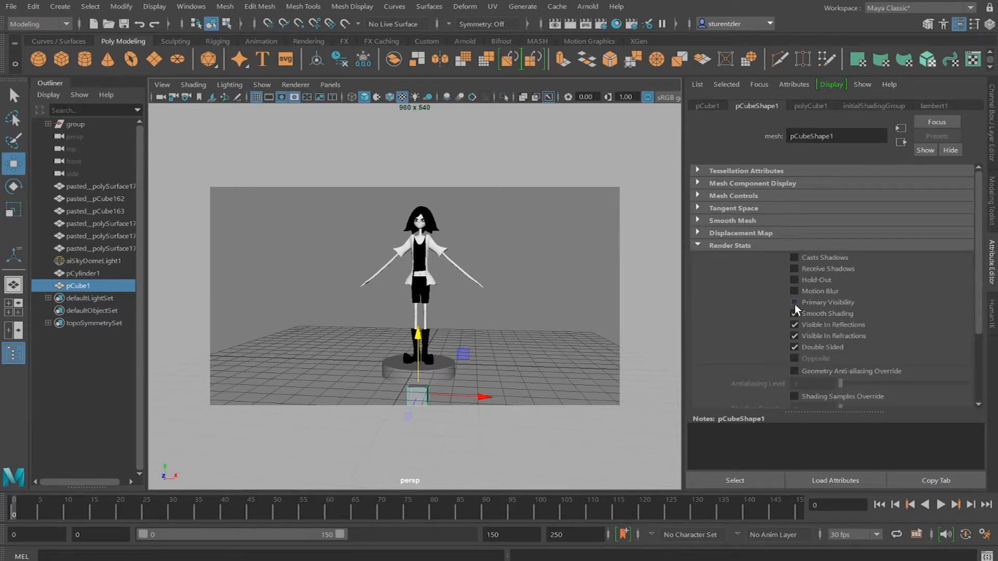
{"action": "left_click", "coordinate": [794, 347]}
{"action": "left_click", "coordinate": [571, 24]}
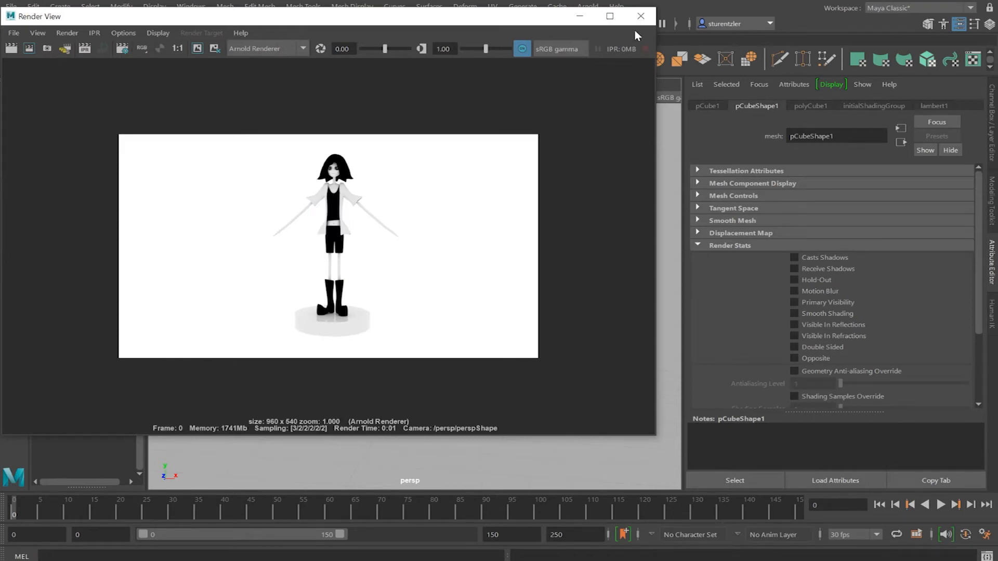
{"action": "left_click", "coordinate": [640, 16]}
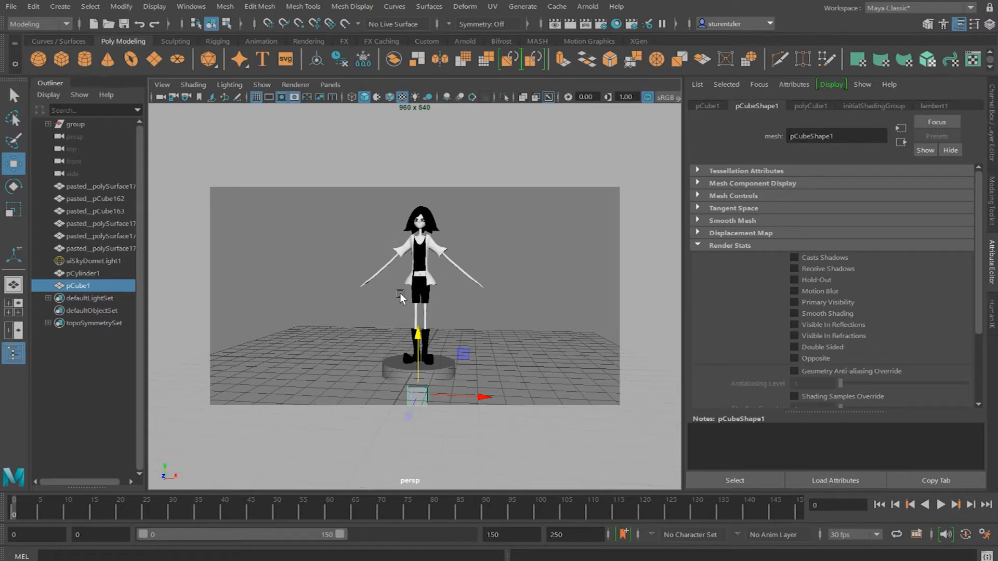
{"action": "left_click", "coordinate": [387, 262]}
{"action": "left_click", "coordinate": [431, 277]}
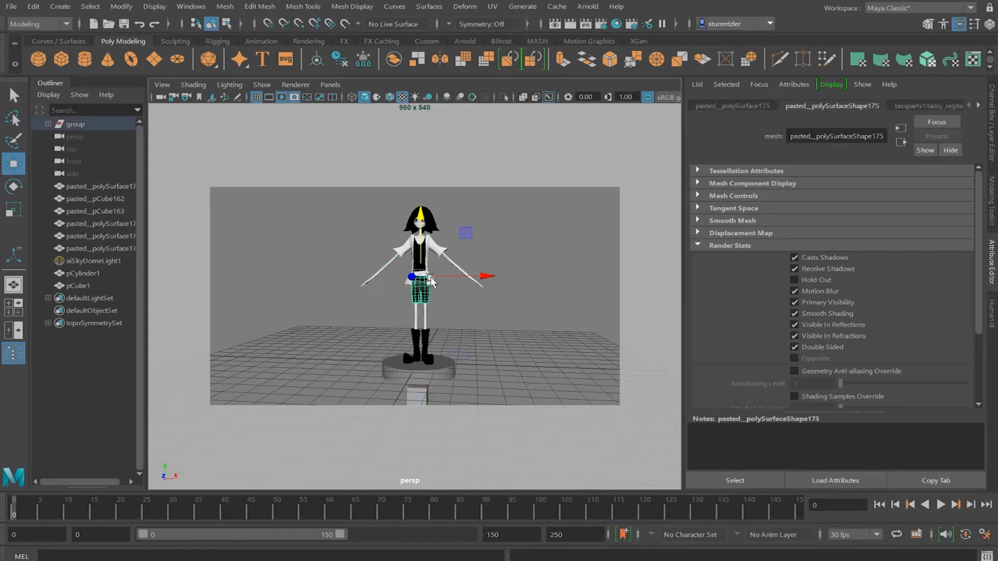
{"action": "left_click", "coordinate": [425, 260]}
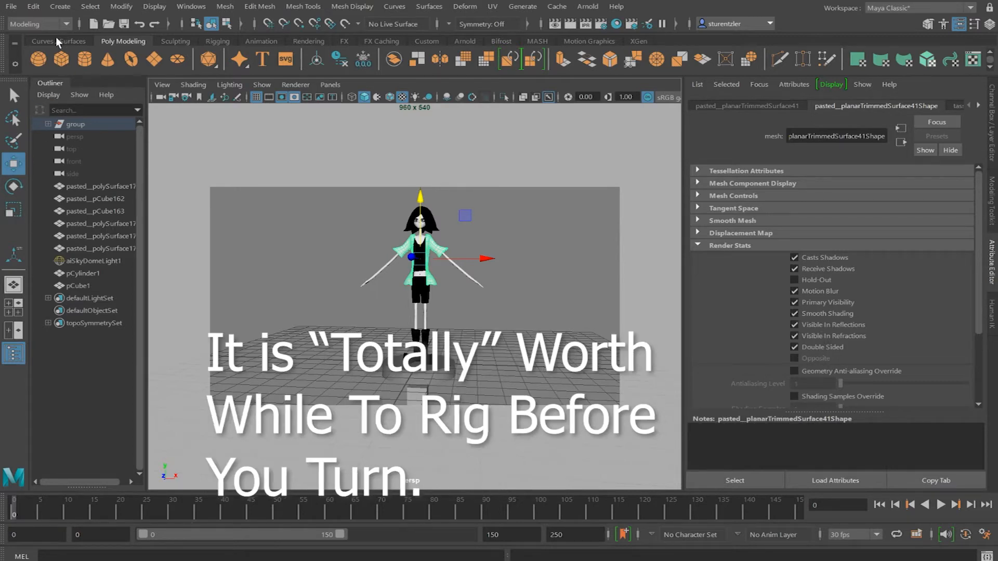
Create a Camera and Aim in the scene.
{"action": "left_click", "coordinate": [60, 7]}
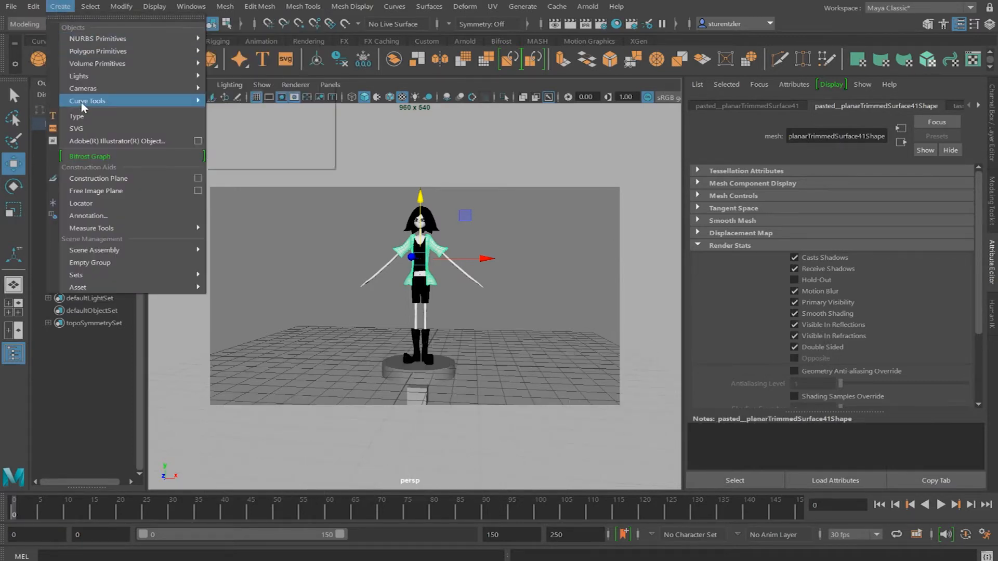
{"action": "mouse_move", "coordinate": [82, 54]}
{"action": "mouse_move", "coordinate": [89, 90]}
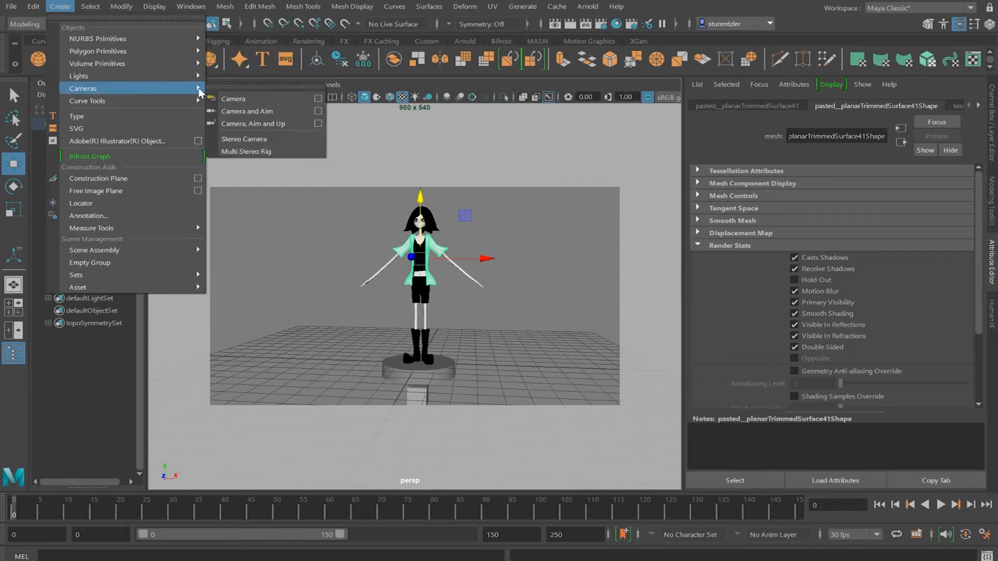
{"action": "left_click", "coordinate": [249, 112]}
Move the new camera's aim point to the character's chest and pull the camera out in front of the character.
{"action": "left_click_drag", "start_coordinate": [416, 332], "coordinate": [408, 352], "text": "alt"}
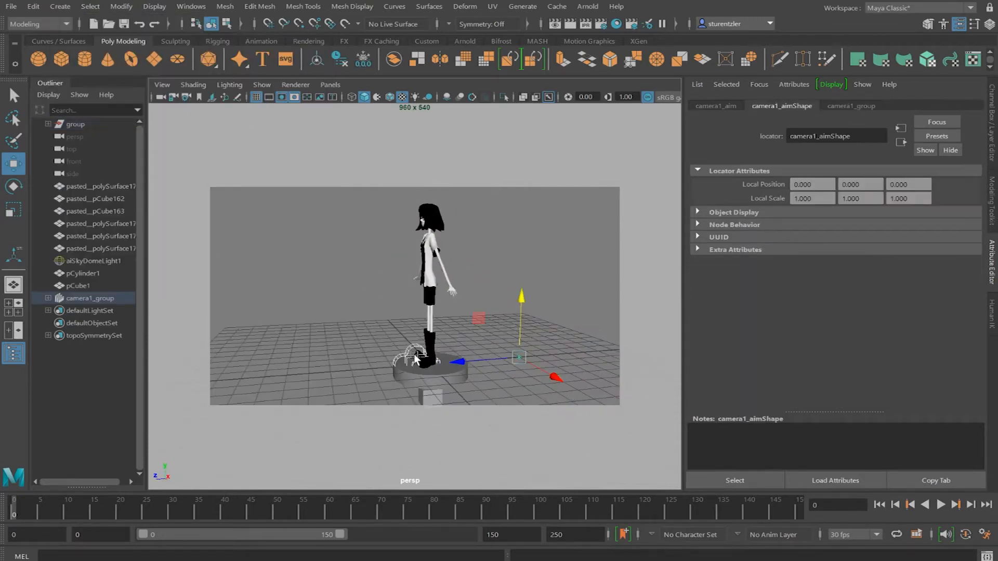
{"action": "left_click_drag", "start_coordinate": [471, 361], "coordinate": [371, 372]}
{"action": "left_click_drag", "start_coordinate": [413, 340], "coordinate": [412, 240]}
{"action": "left_click_drag", "start_coordinate": [349, 269], "coordinate": [352, 269]}
{"action": "left_click_drag", "start_coordinate": [366, 316], "coordinate": [431, 324], "text": "alt"}
{"action": "left_click_drag", "start_coordinate": [419, 240], "coordinate": [419, 234]}
{"action": "left_click", "coordinate": [359, 268]}
{"action": "left_click_drag", "start_coordinate": [340, 287], "coordinate": [278, 289]}
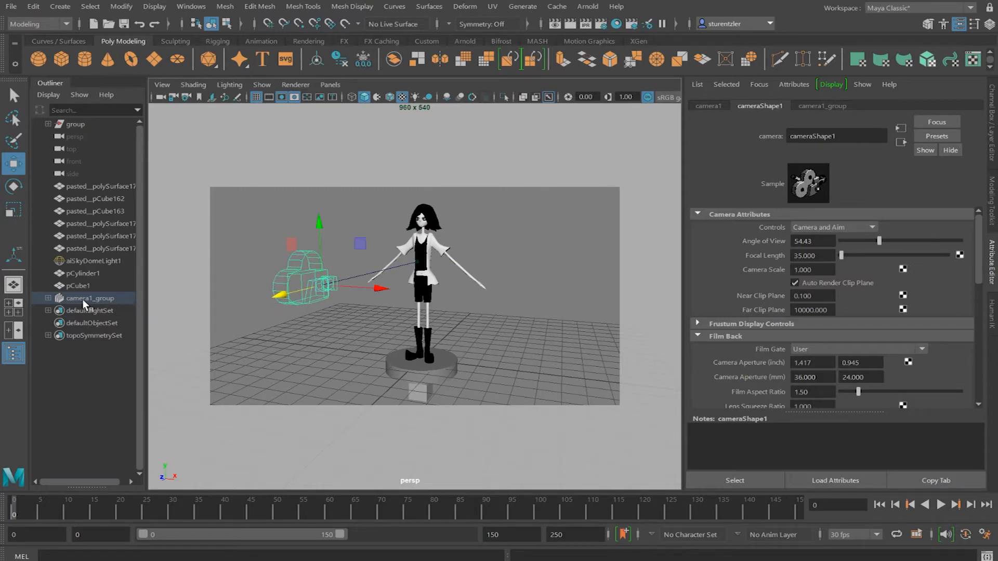
Expand camera1_group and select its camera and aim objects in turn, ending with camera1_aim.
{"action": "left_click", "coordinate": [48, 298]}
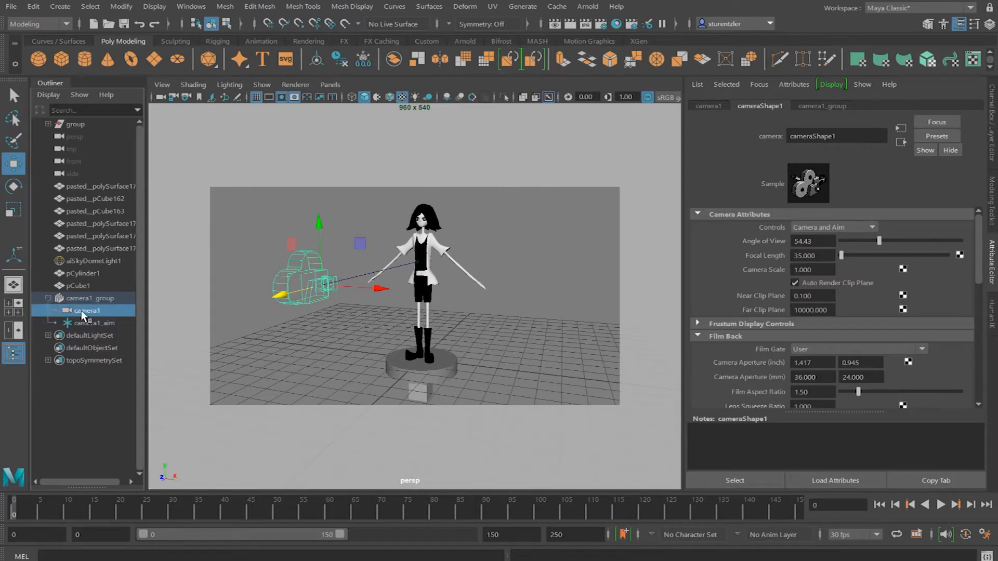
{"action": "left_click", "coordinate": [83, 322]}
{"action": "left_click", "coordinate": [84, 310]}
{"action": "left_click", "coordinate": [86, 324]}
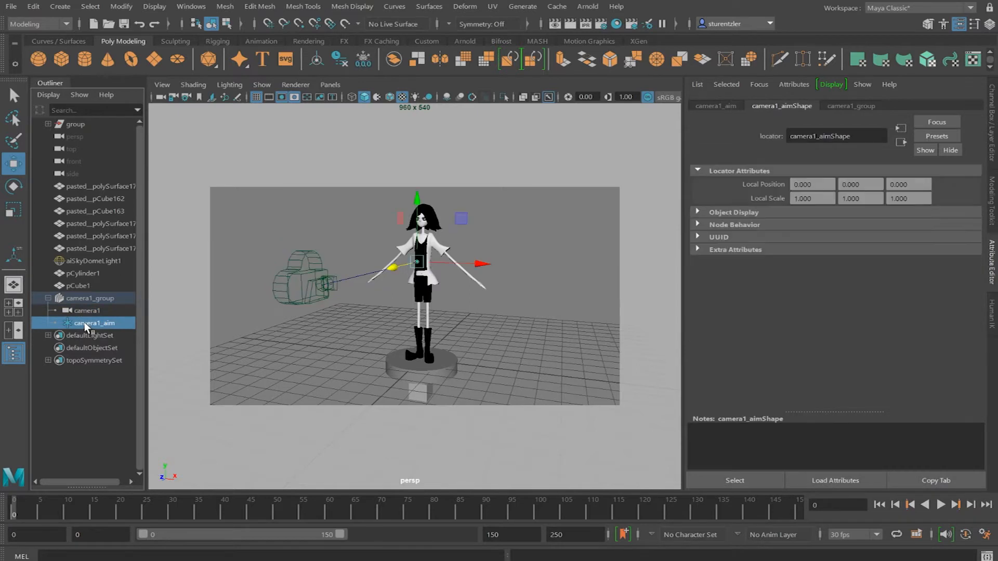
Parent camera1 to the non-rendering cube under the platform.
{"action": "left_click", "coordinate": [352, 292]}
{"action": "left_click", "coordinate": [289, 276]}
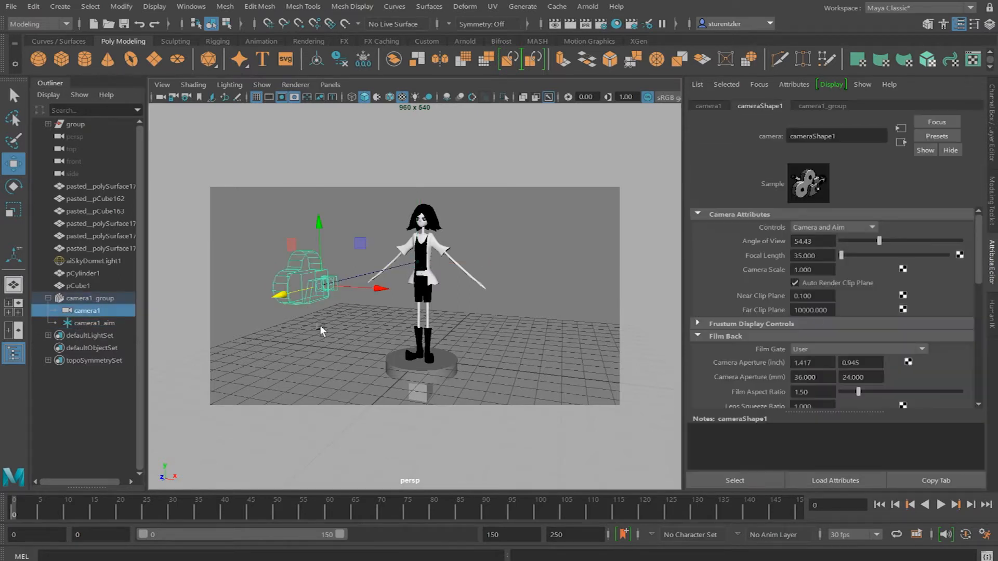
{"action": "left_click", "coordinate": [419, 393], "text": "shift"}
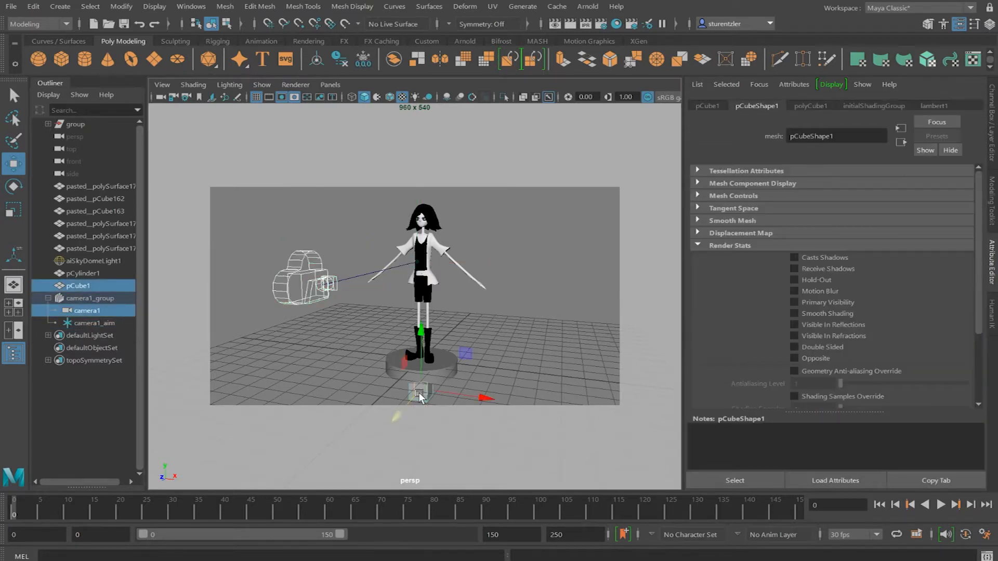
{"action": "key", "text": "p"}
Test-rotate the cube about its vertical axis with the parented camera, and undo the rotation.
{"action": "left_click_drag", "start_coordinate": [429, 392], "coordinate": [317, 328], "text": "alt"}
{"action": "left_click", "coordinate": [419, 391]}
{"action": "key", "text": "e"}
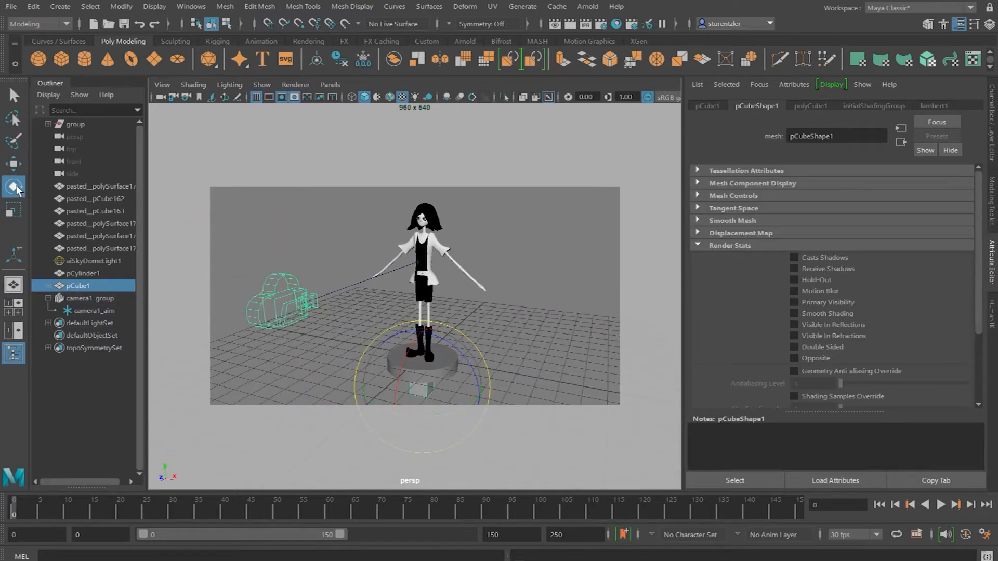
{"action": "mouse_move", "coordinate": [369, 400]}
{"action": "left_mouse_down"}
{"action": "mouse_move", "coordinate": [405, 411]}
{"action": "mouse_move", "coordinate": [572, 412]}
{"action": "mouse_move", "coordinate": [380, 404]}
{"action": "left_mouse_up"}
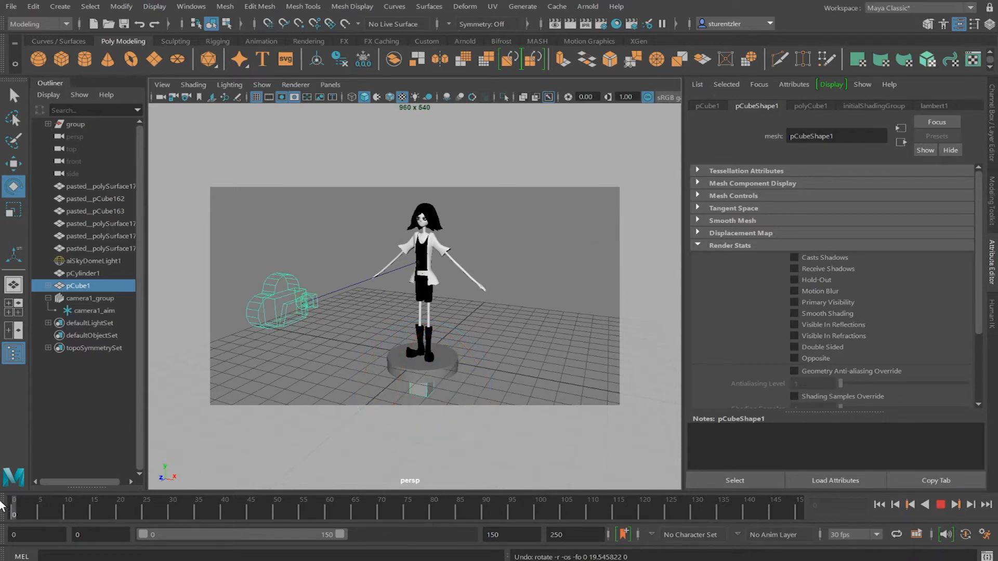
Key the cube at frame 0 and set the playback range's end to frame 300.
{"action": "key", "text": "s"}
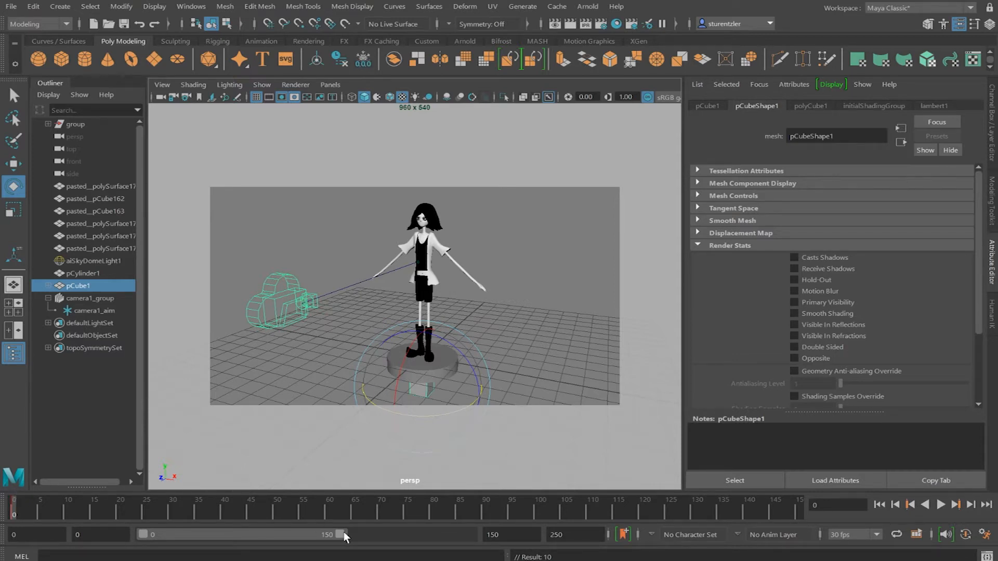
{"action": "left_click", "coordinate": [516, 535]}
{"action": "type", "text": "300"}
{"action": "key", "text": "Return"}
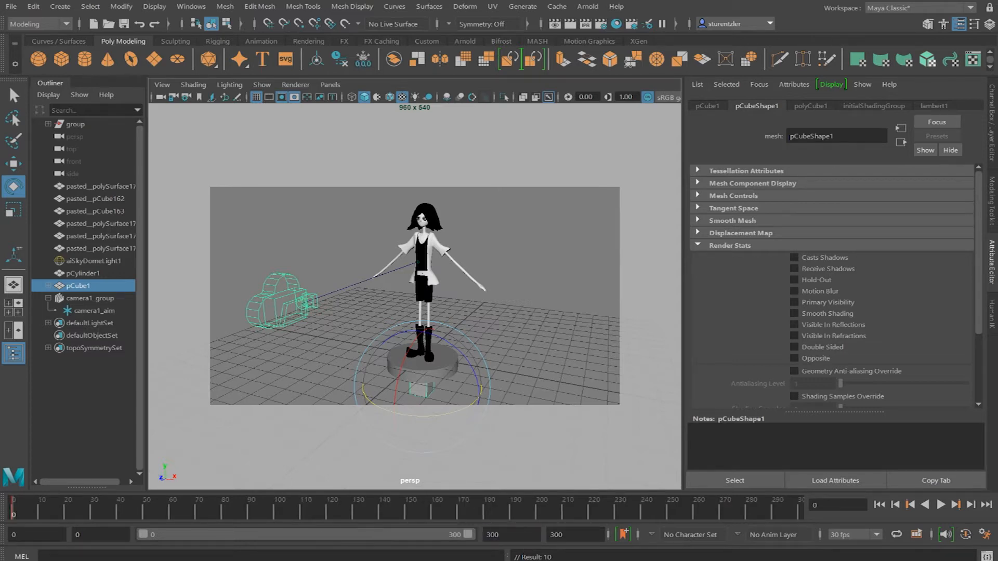
At frame 300, set the cube's Rotate Y to 360 and key it.
{"action": "key", "text": "alt+v"}
{"action": "mouse_move", "coordinate": [400, 413]}
{"action": "left_mouse_down"}
{"action": "mouse_move", "coordinate": [560, 410]}
{"action": "mouse_move", "coordinate": [550, 411]}
{"action": "left_mouse_up"}
{"action": "mouse_move", "coordinate": [385, 412]}
{"action": "left_mouse_down"}
{"action": "mouse_move", "coordinate": [462, 424]}
{"action": "mouse_move", "coordinate": [381, 405]}
{"action": "mouse_move", "coordinate": [444, 413]}
{"action": "left_mouse_up"}
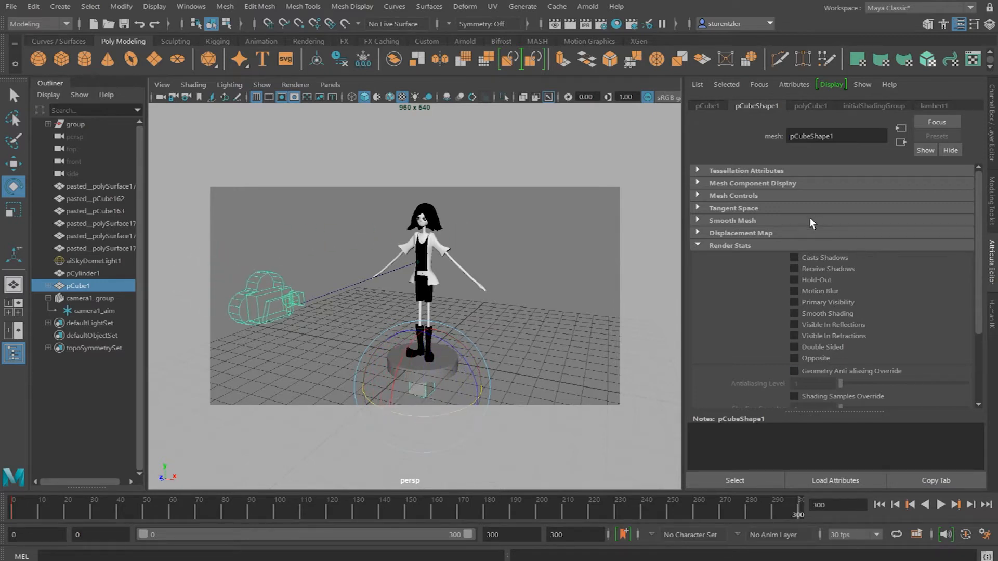
{"action": "key", "text": "ctrl+a"}
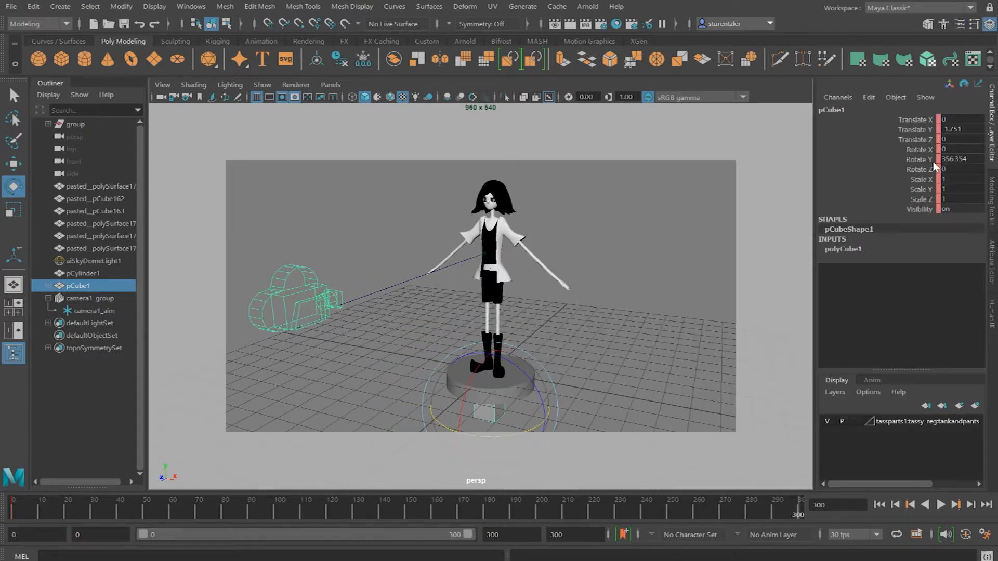
{"action": "double_click", "coordinate": [974, 159]}
{"action": "type", "text": "360"}
{"action": "key", "text": "Return"}
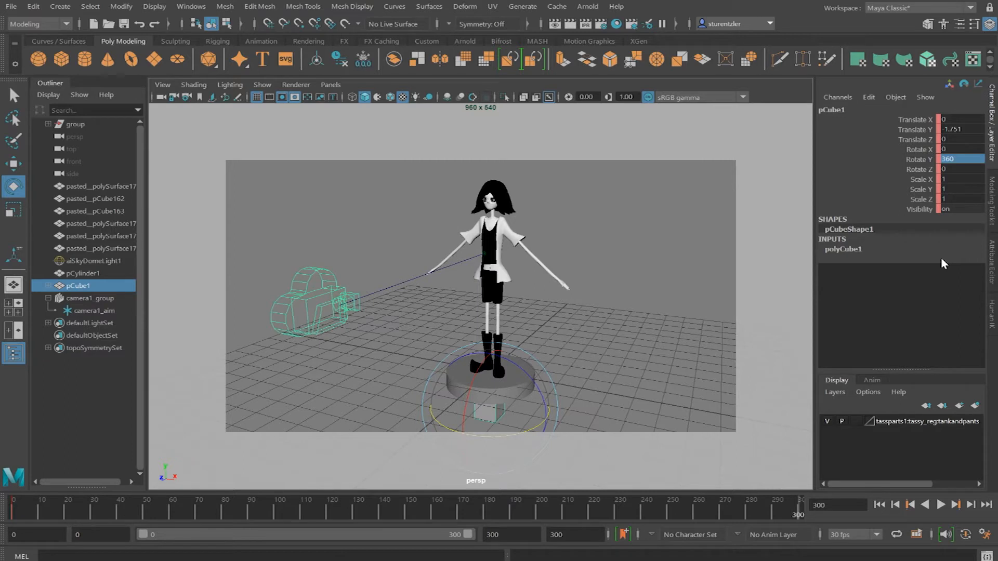
{"action": "key", "text": "s"}
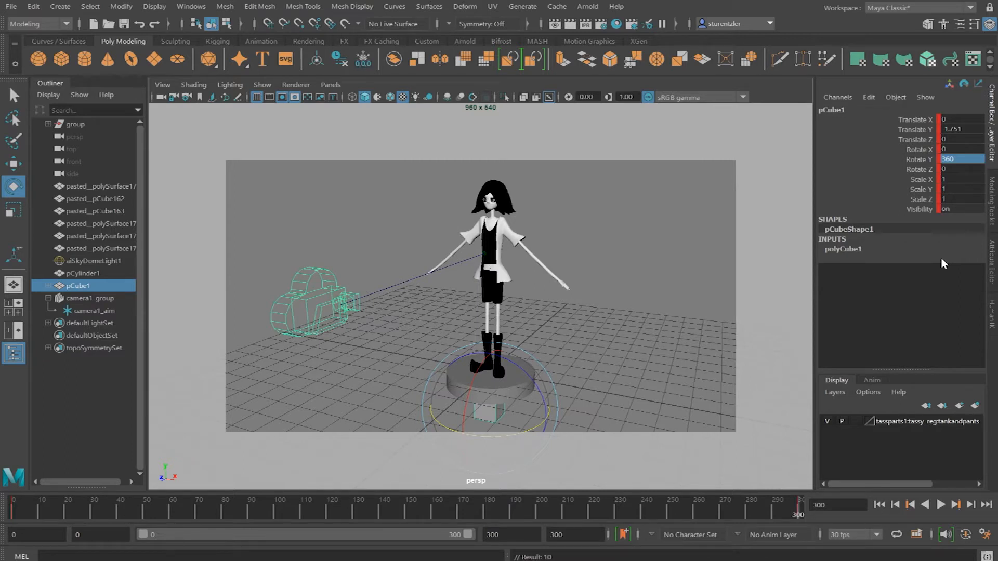
Play back the camera's orbit from frame 0 to check its speed at the start and end of the range.
{"action": "left_click_drag", "start_coordinate": [795, 514], "coordinate": [11, 447]}
{"action": "left_click", "coordinate": [940, 504]}
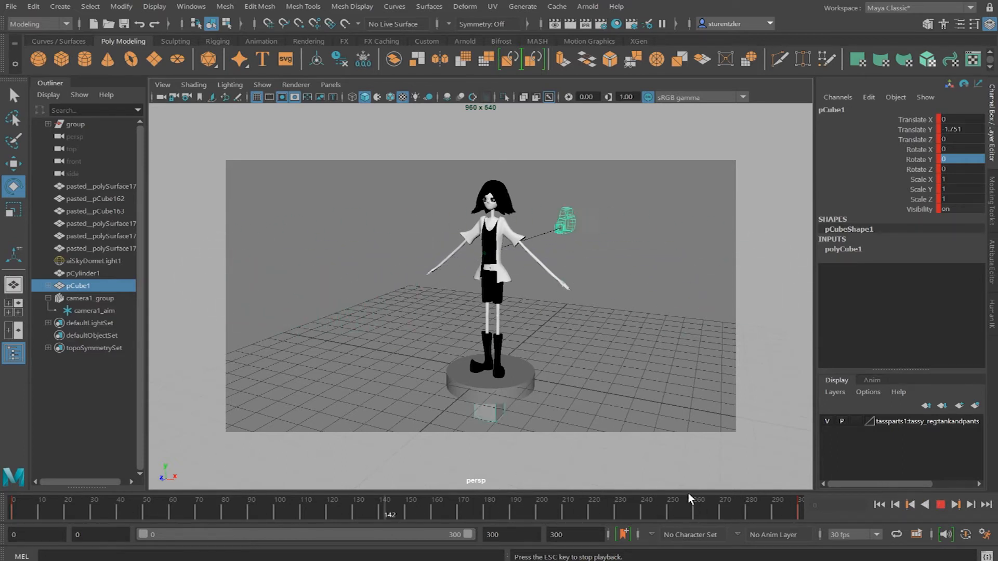
{"action": "left_click", "coordinate": [940, 505]}
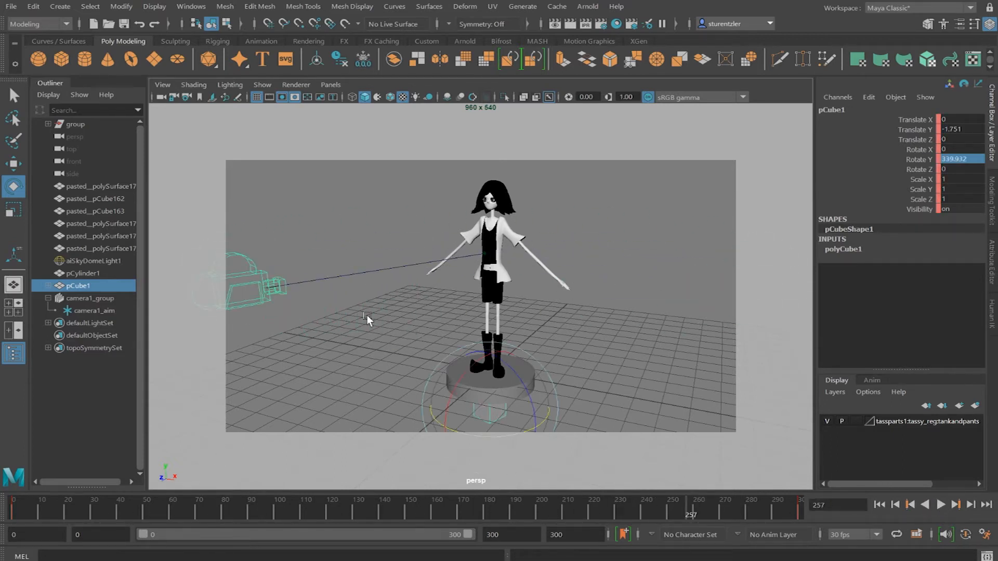
{"action": "key", "text": "alt+v"}
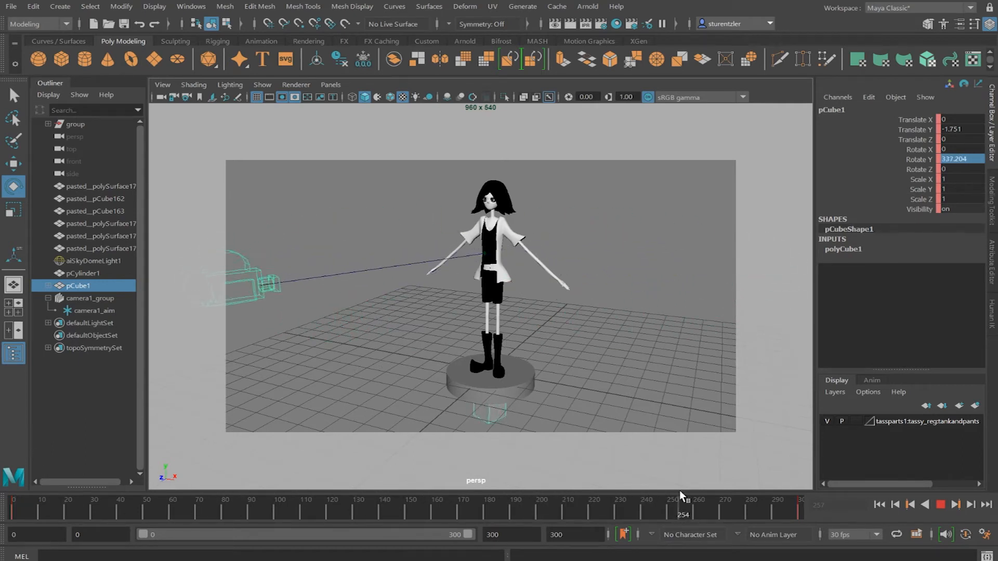
{"action": "key", "text": "Escape"}
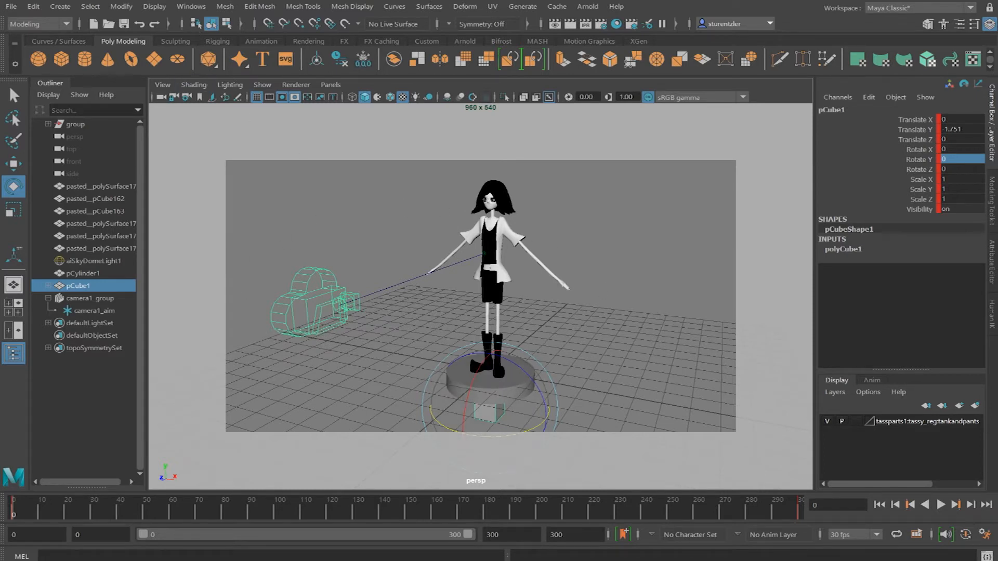
In the Graph Editor, apply linear tangents to all of the cube's animation keys and close the editor.
{"action": "left_click", "coordinate": [192, 7]}
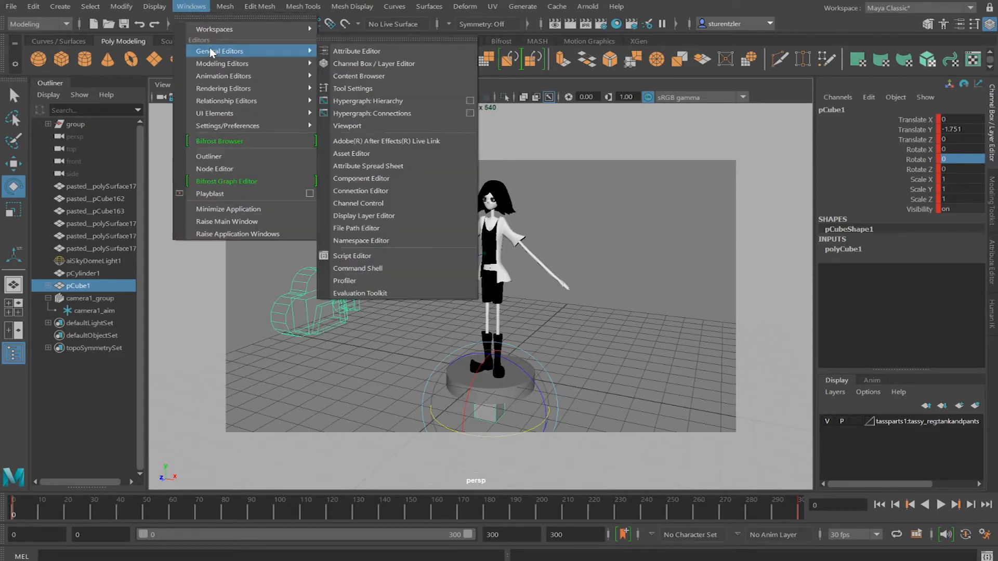
{"action": "mouse_move", "coordinate": [217, 77]}
{"action": "left_click", "coordinate": [349, 78]}
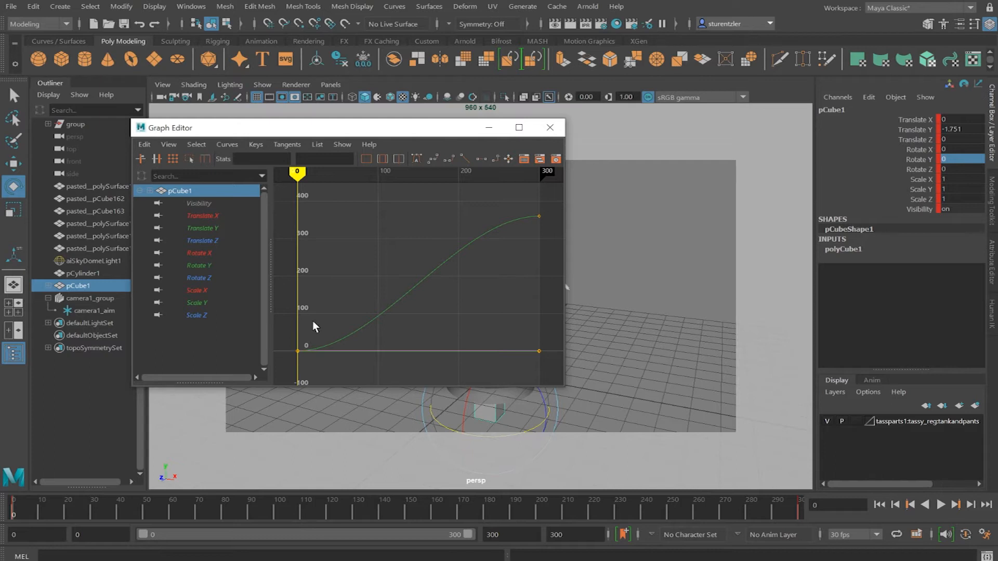
{"action": "left_click_drag", "start_coordinate": [454, 130], "coordinate": [707, 207]}
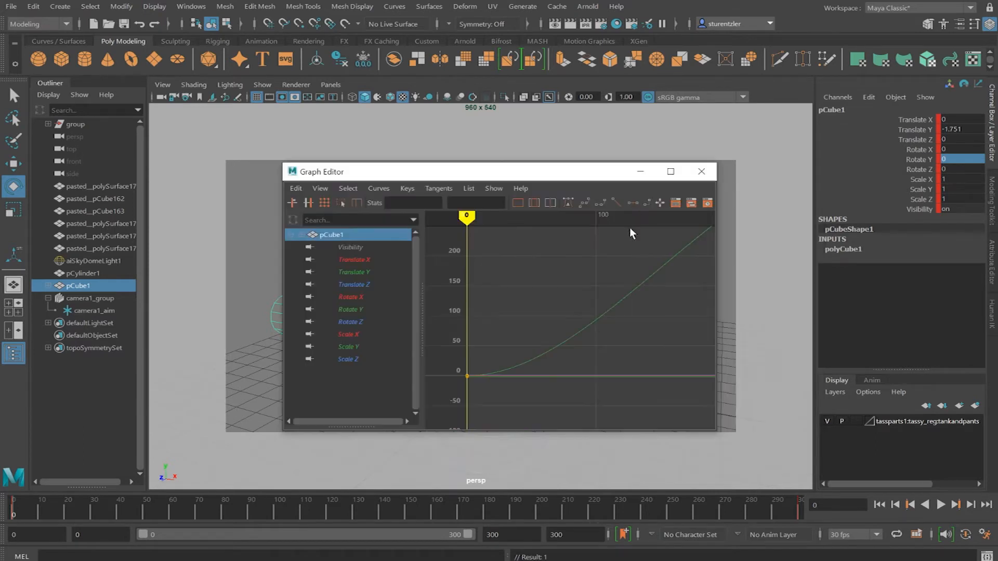
{"action": "scroll", "coordinate": [562, 303], "scroll_direction": "down", "scroll_amount": 3}
{"action": "key", "text": "f"}
{"action": "left_click_drag", "start_coordinate": [501, 242], "coordinate": [693, 381]}
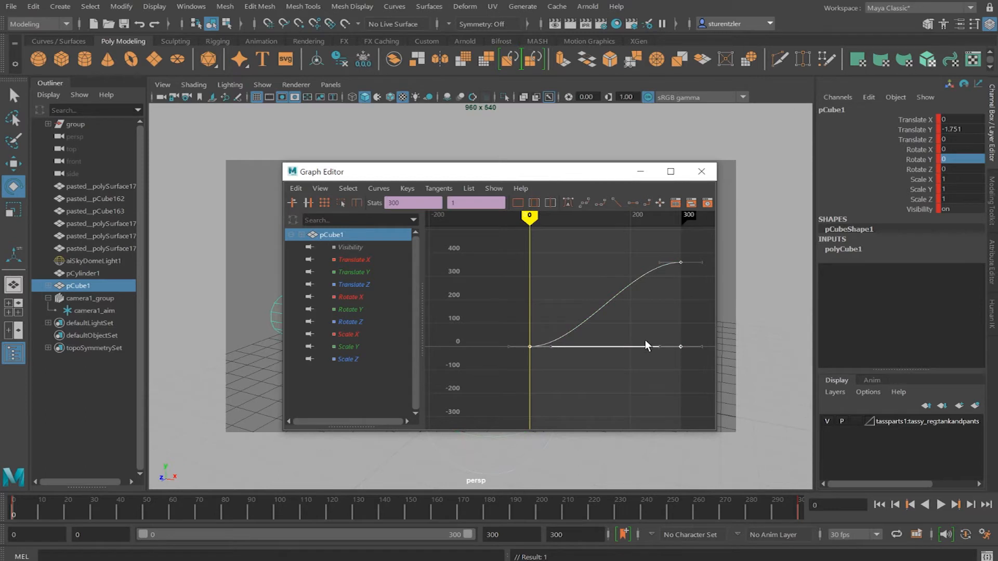
{"action": "left_click", "coordinate": [616, 203]}
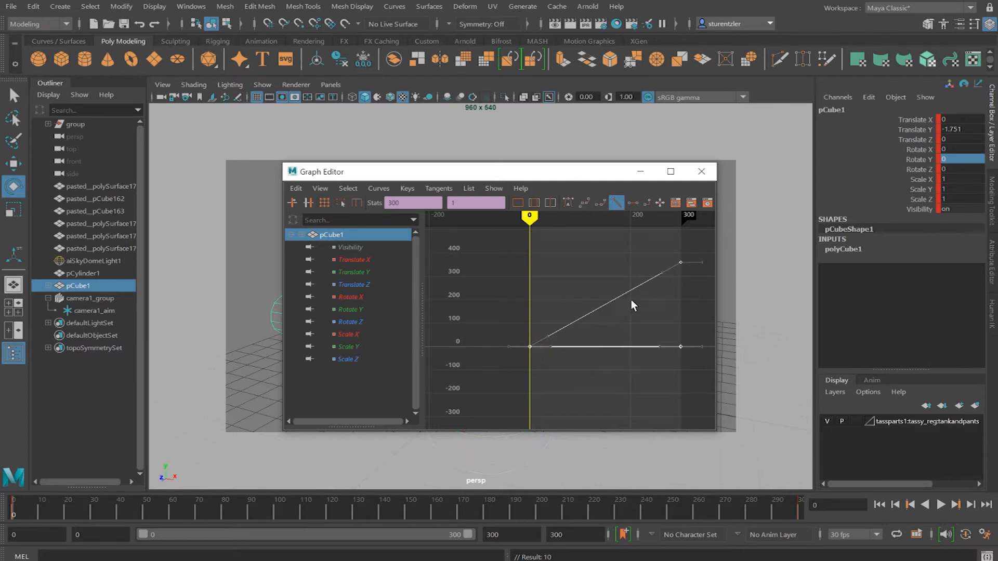
{"action": "left_click", "coordinate": [702, 172]}
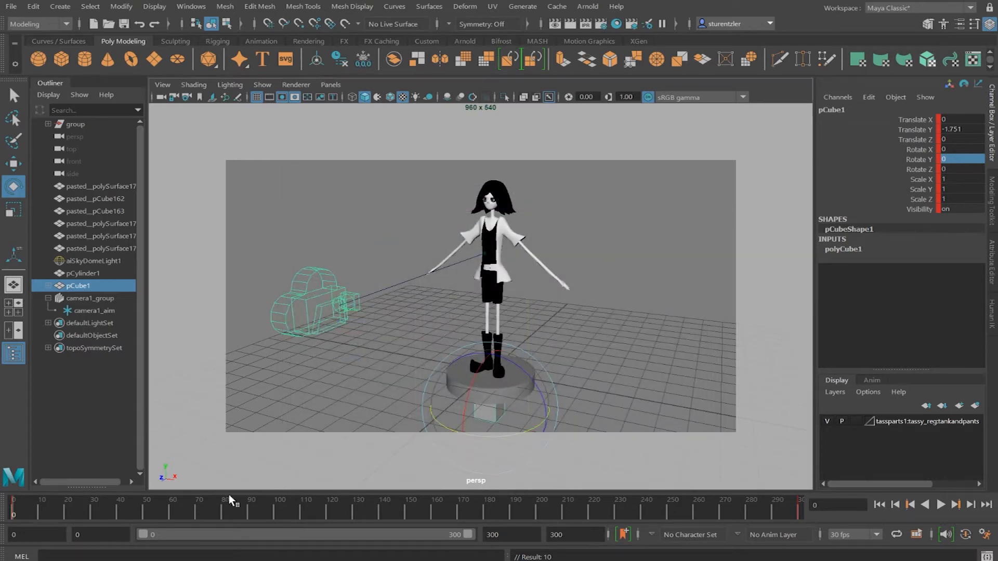
Play back the animation to check the orbit's speed, and scrub to frame 300.
{"action": "left_click", "coordinate": [940, 505]}
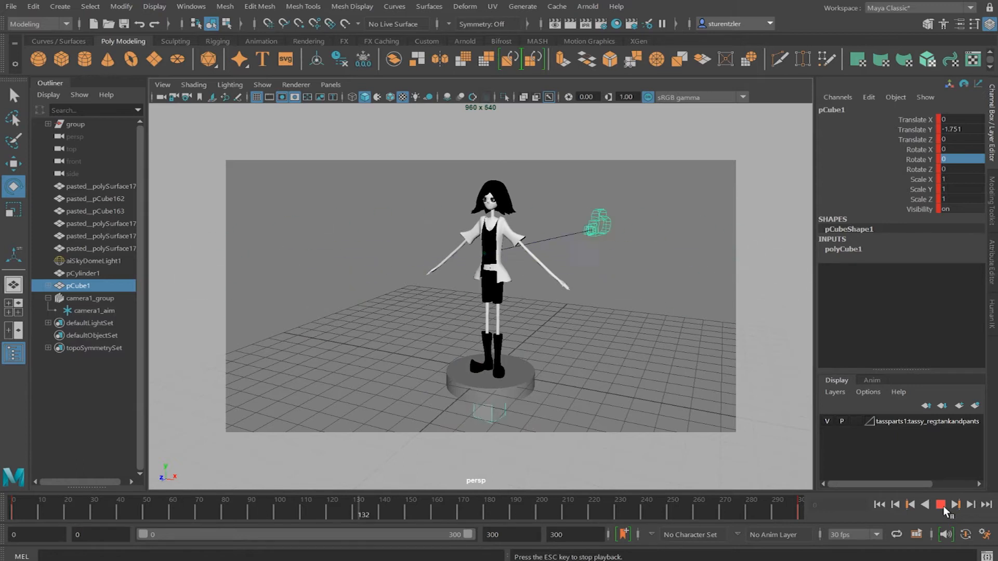
{"action": "left_click", "coordinate": [940, 504]}
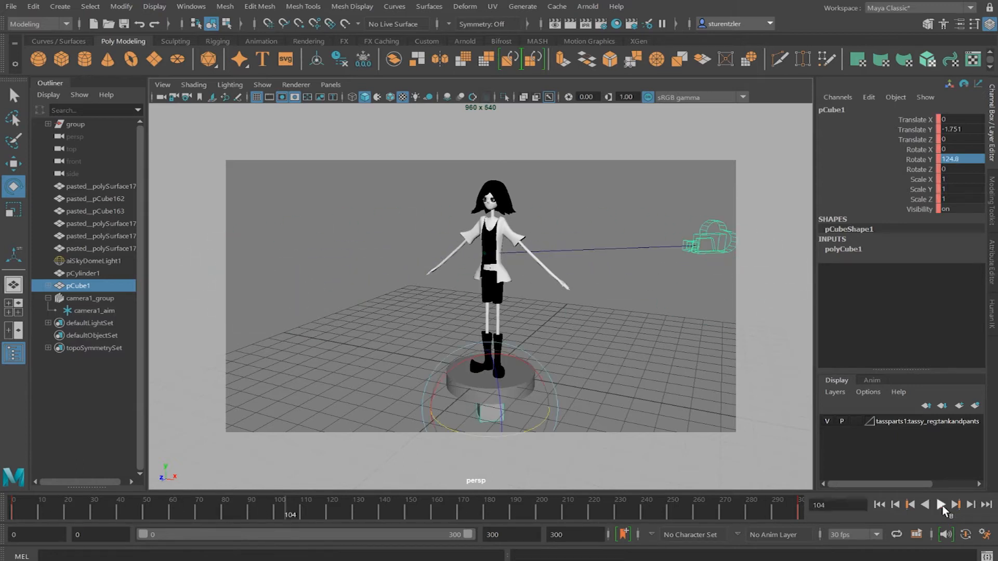
{"action": "mouse_move", "coordinate": [794, 512]}
{"action": "left_mouse_down"}
{"action": "mouse_move", "coordinate": [183, 505]}
{"action": "mouse_move", "coordinate": [1, 524]}
{"action": "mouse_move", "coordinate": [803, 526]}
{"action": "mouse_move", "coordinate": [797, 508]}
{"action": "left_mouse_up"}
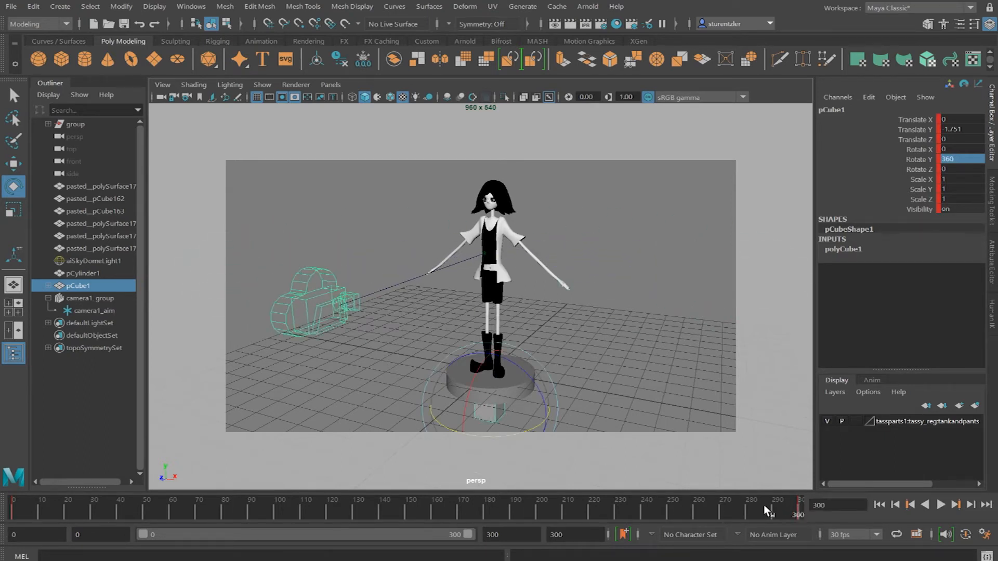
Look through camera1 in the viewport, preview the turntable playback and return to frame 0.
{"action": "left_click", "coordinate": [330, 90]}
{"action": "mouse_move", "coordinate": [350, 98]}
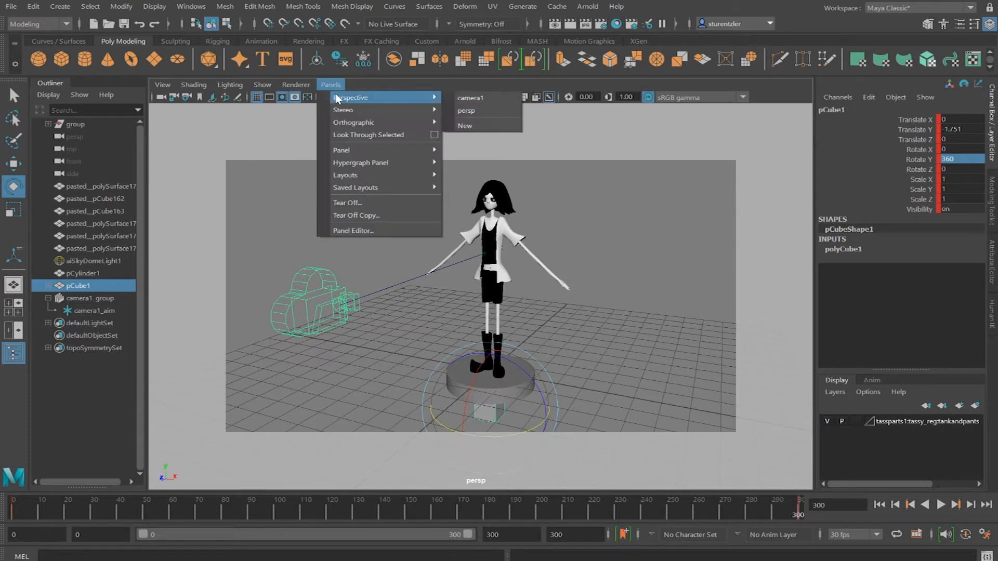
{"action": "left_click", "coordinate": [467, 98]}
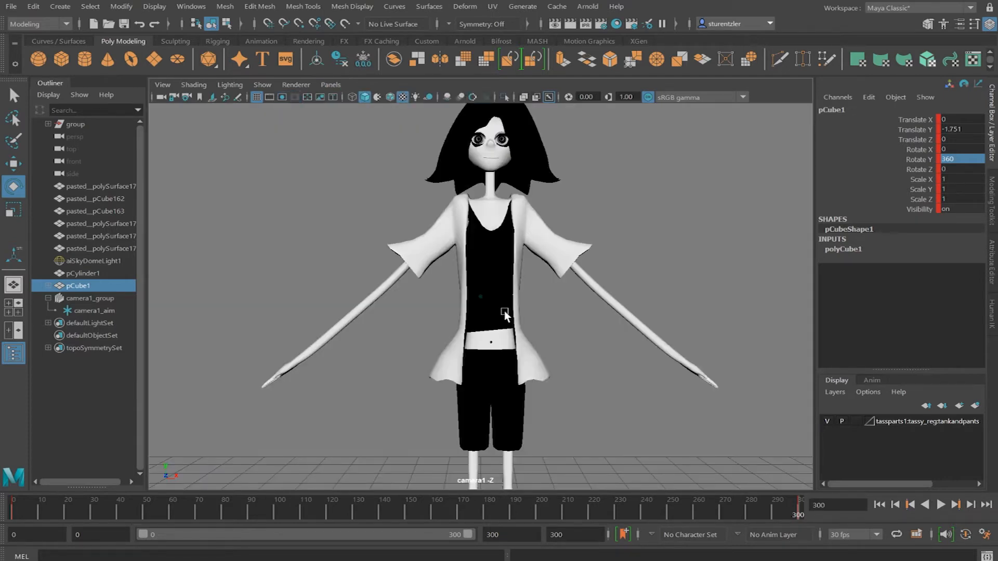
{"action": "key", "text": "alt+v"}
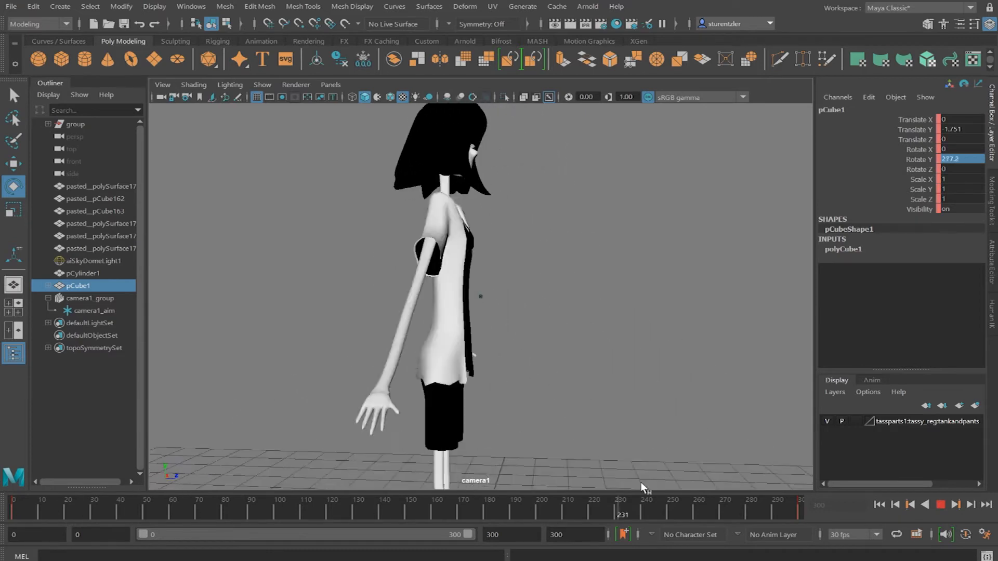
{"action": "key", "text": "alt+v"}
{"action": "key", "text": "alt+shift+v"}
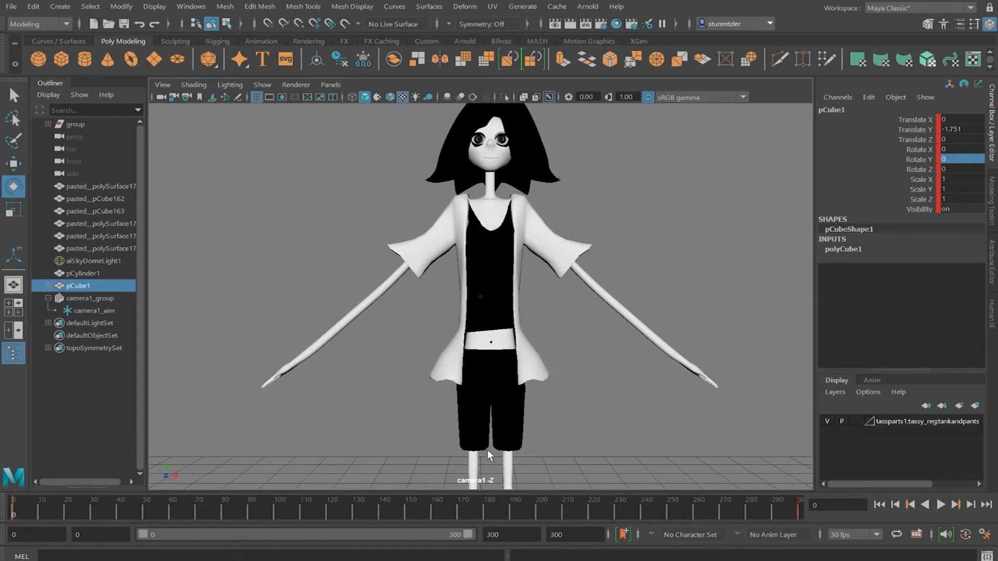
Pull camera1 back and tilt it slightly downward to fit the whole character and platform, and preview the turntable.
{"action": "scroll", "coordinate": [487, 438], "scroll_direction": "down", "scroll_amount": 2}
{"action": "scroll", "coordinate": [488, 439], "scroll_direction": "down", "scroll_amount": 3}
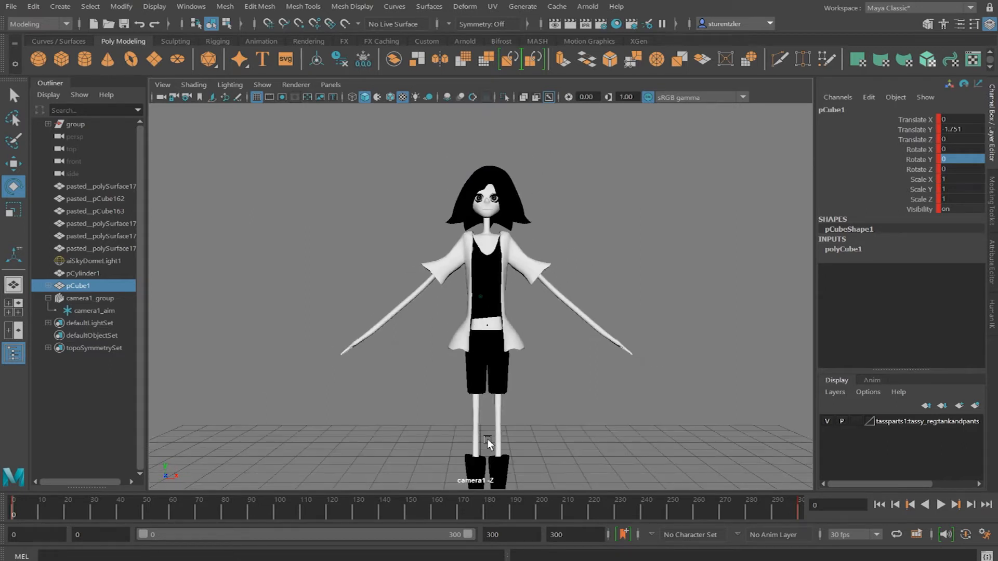
{"action": "scroll", "coordinate": [488, 441], "scroll_direction": "down", "scroll_amount": 2}
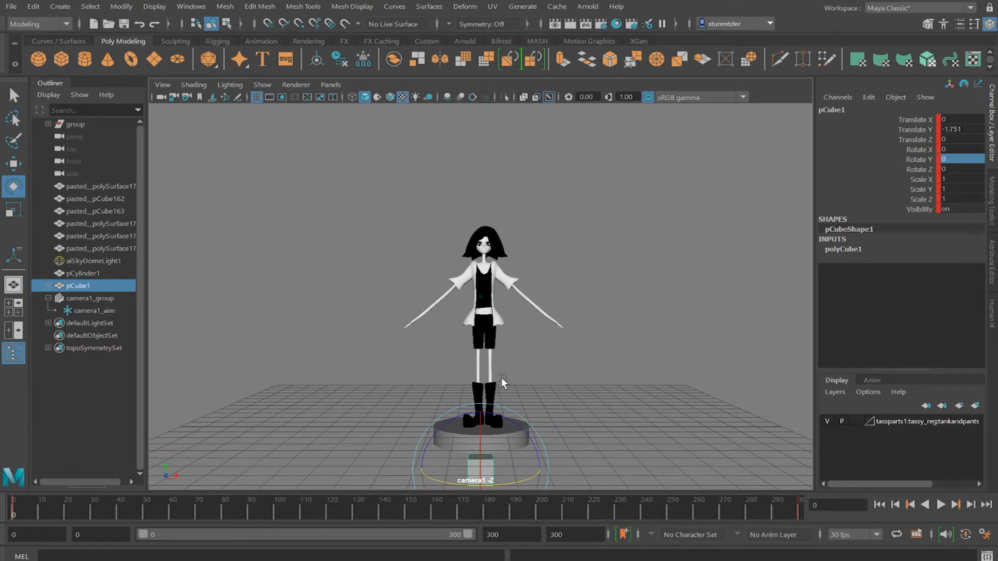
{"action": "mouse_move", "coordinate": [501, 372]}
{"action": "left_mouse_down", "text": "alt"}
{"action": "mouse_move", "coordinate": [478, 389]}
{"action": "mouse_move", "coordinate": [493, 386]}
{"action": "left_mouse_up", "text": "alt"}
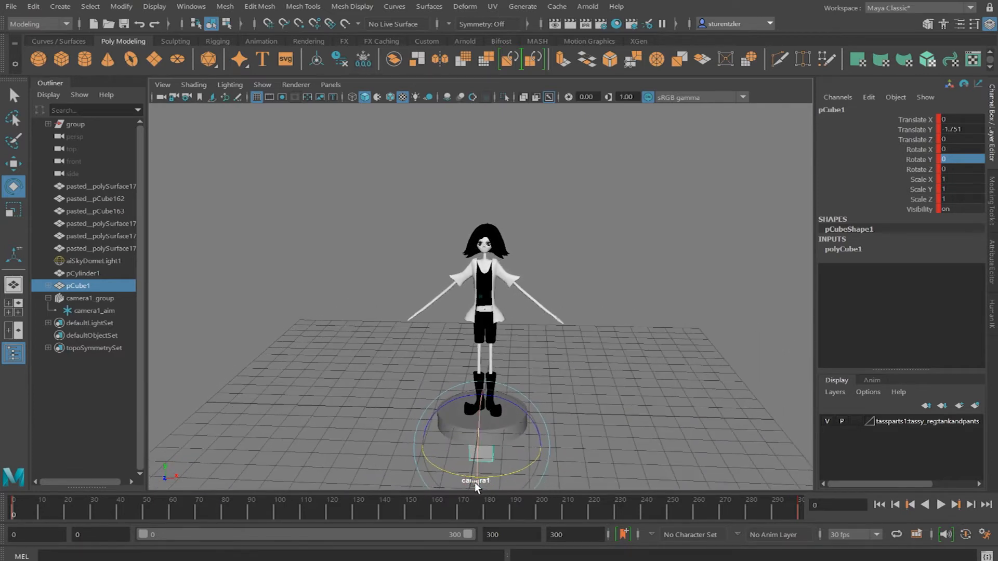
{"action": "mouse_move", "coordinate": [470, 438]}
{"action": "left_mouse_down", "text": "alt"}
{"action": "mouse_move", "coordinate": [472, 417]}
{"action": "mouse_move", "coordinate": [470, 427]}
{"action": "left_mouse_up", "text": "alt"}
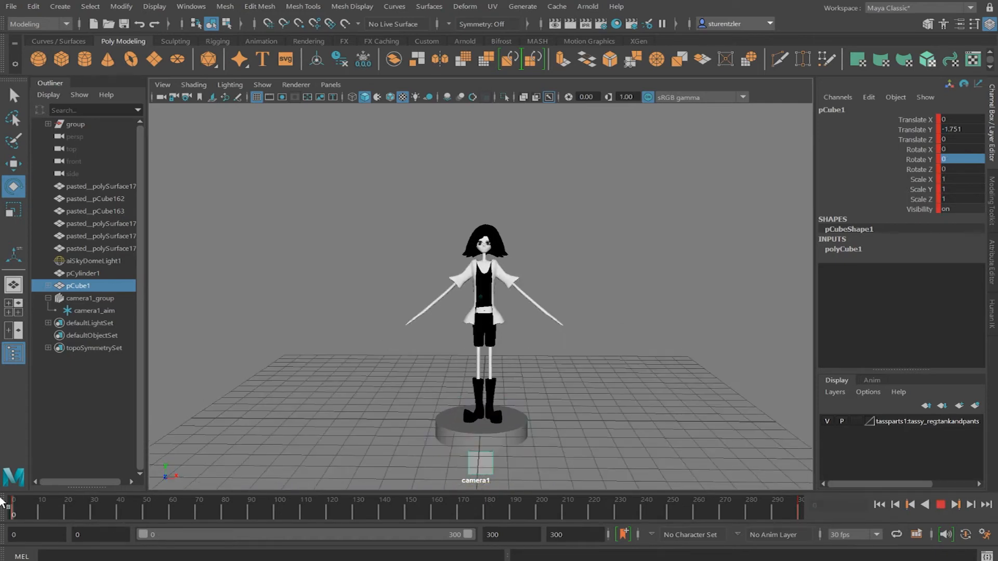
{"action": "left_click", "coordinate": [938, 506]}
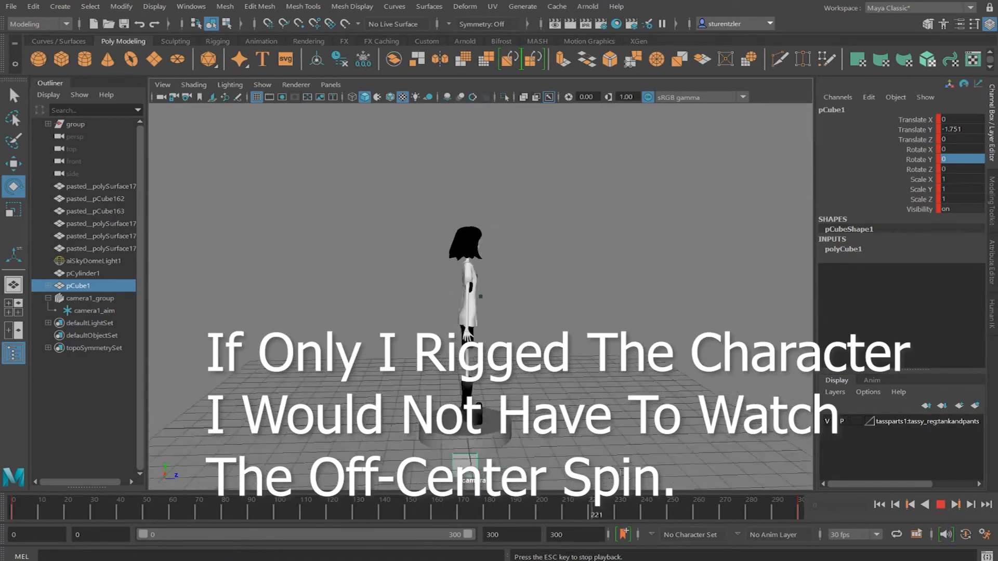
{"action": "left_click", "coordinate": [940, 505]}
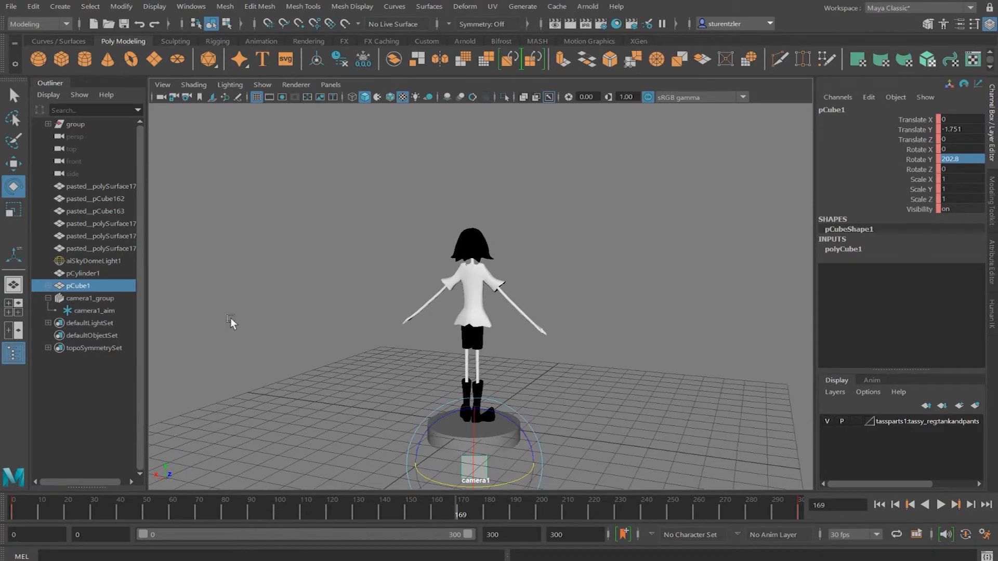
Select camera1_aim and set its Translate Z to 0 to center the aim point.
{"action": "left_click", "coordinate": [95, 310]}
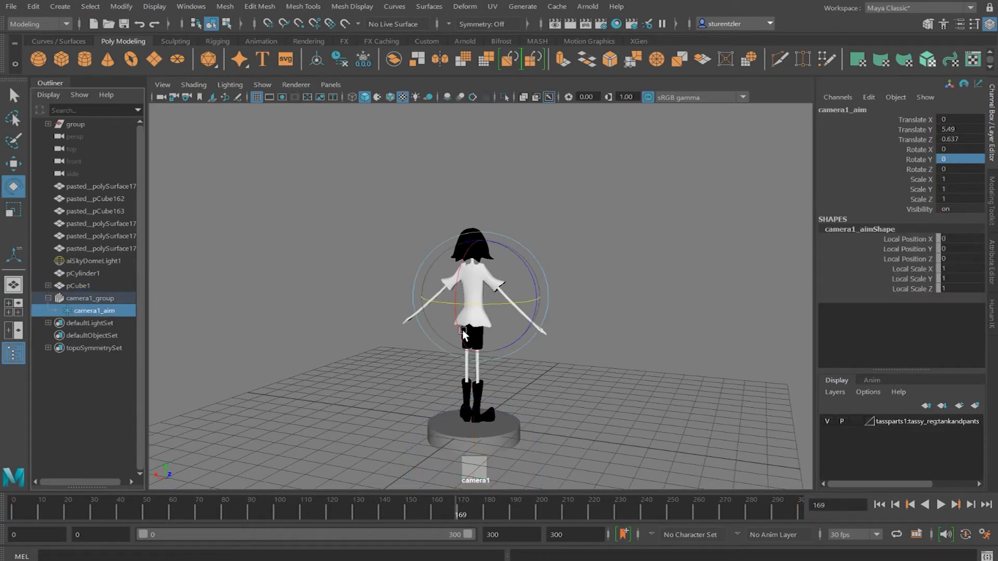
{"action": "left_click", "coordinate": [14, 164]}
{"action": "key", "text": "f"}
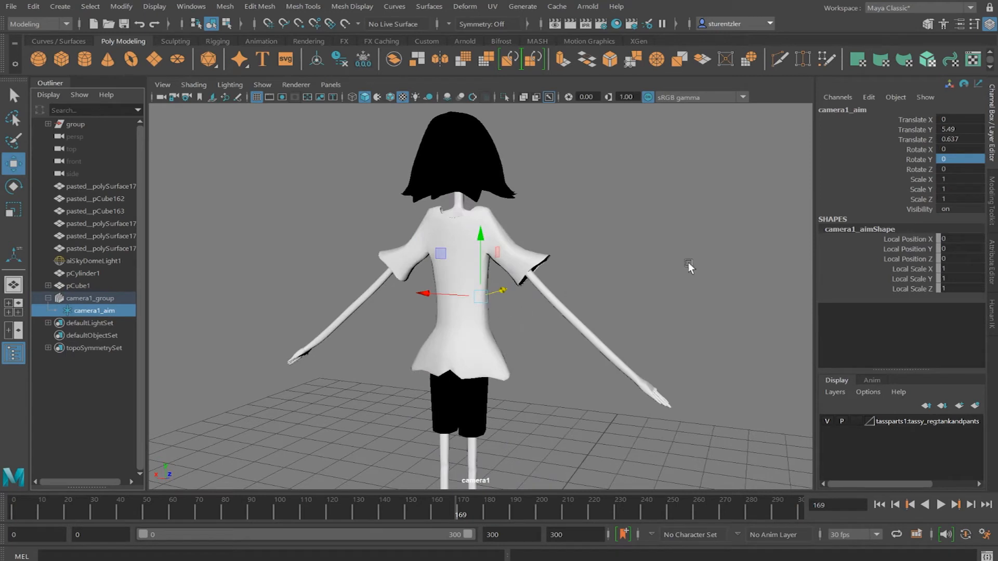
{"action": "double_click", "coordinate": [947, 129]}
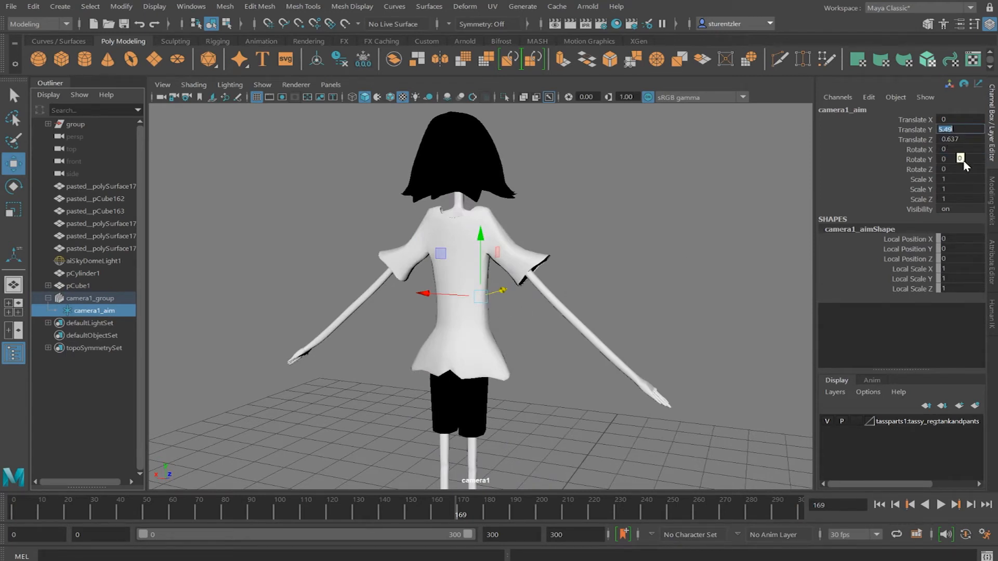
{"action": "double_click", "coordinate": [947, 139]}
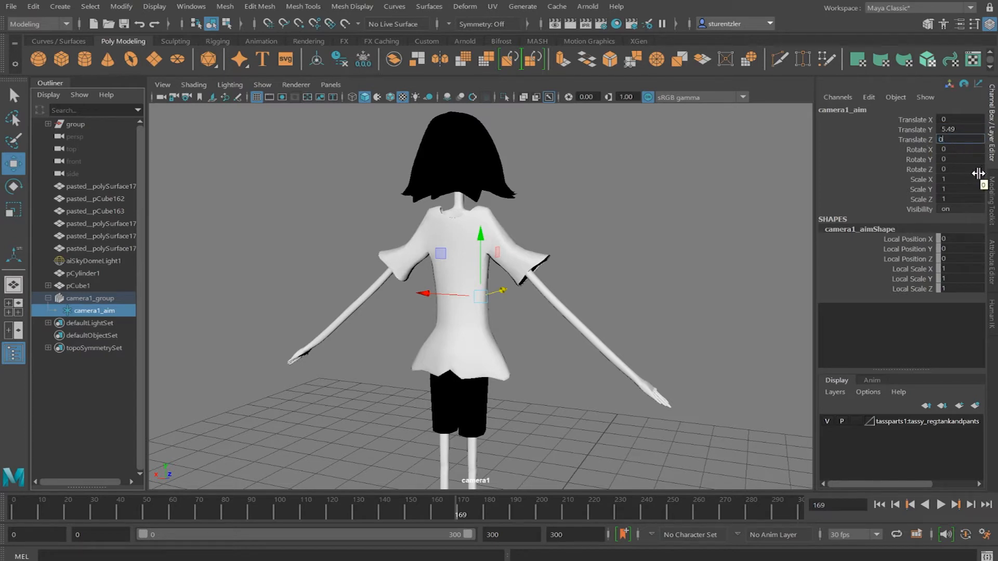
{"action": "key", "text": "Return"}
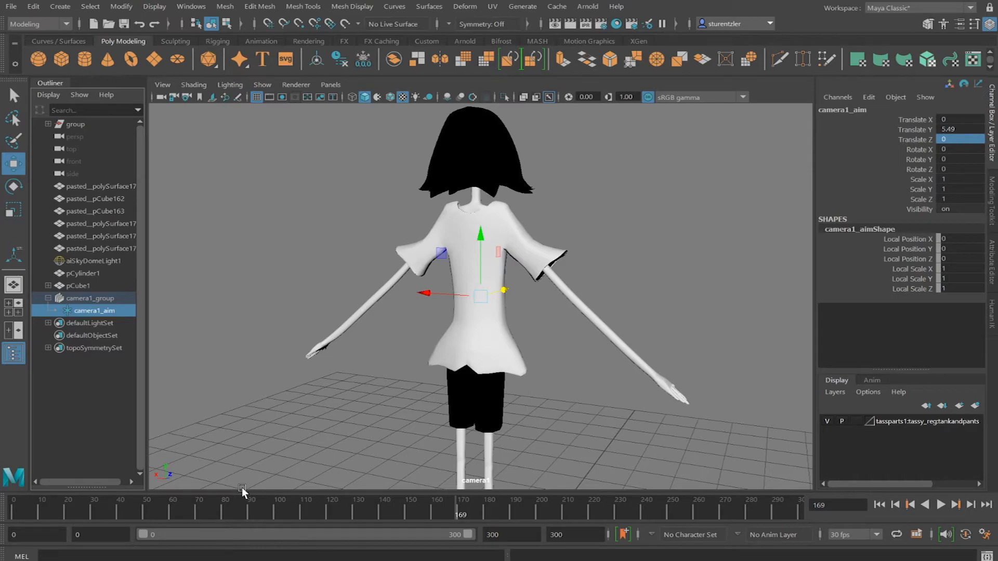
Preview the turntable and pull camera1 back until the whole character and platform fit in view.
{"action": "left_click", "coordinate": [941, 505]}
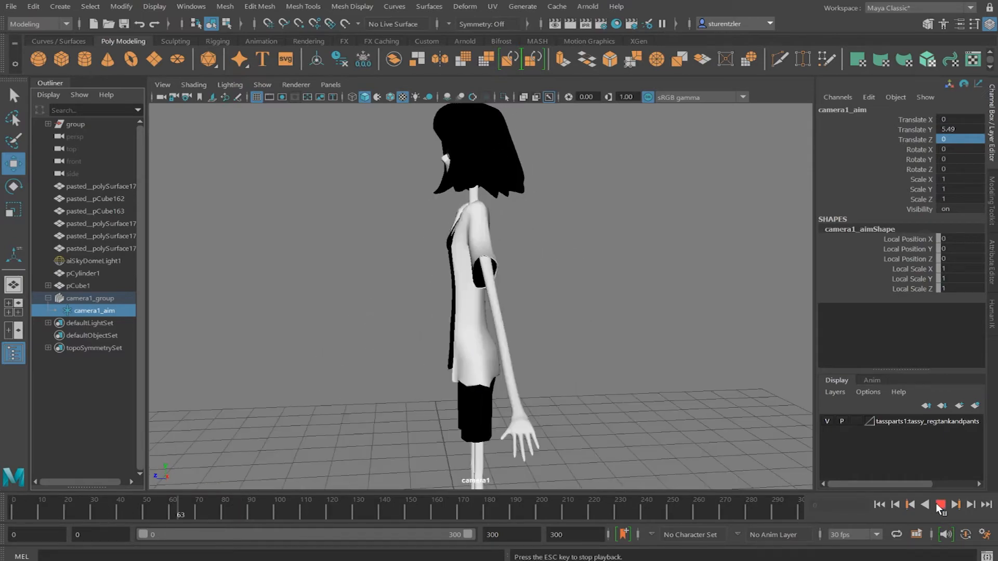
{"action": "key", "text": "Escape"}
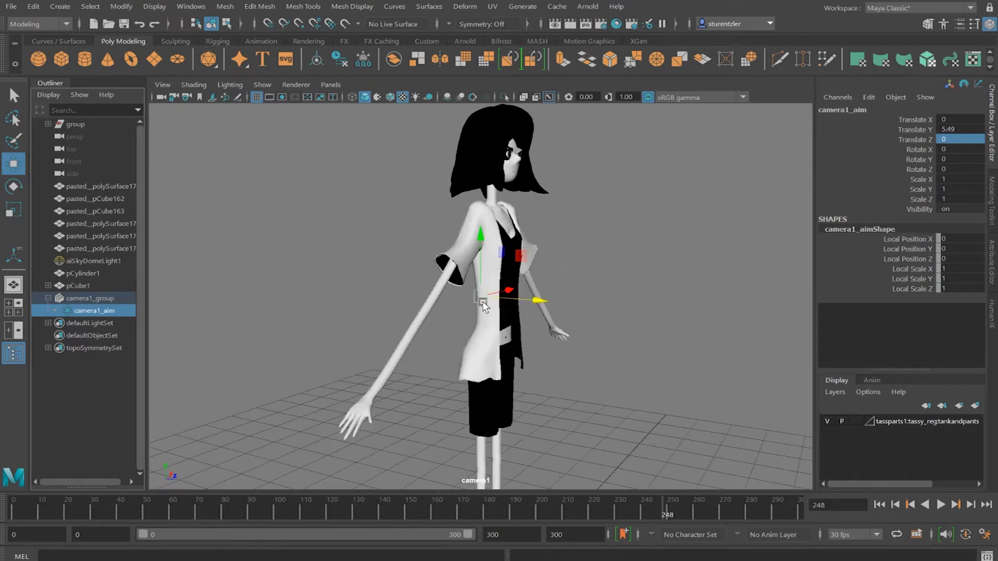
{"action": "scroll", "coordinate": [483, 307], "scroll_direction": "down", "scroll_amount": 5}
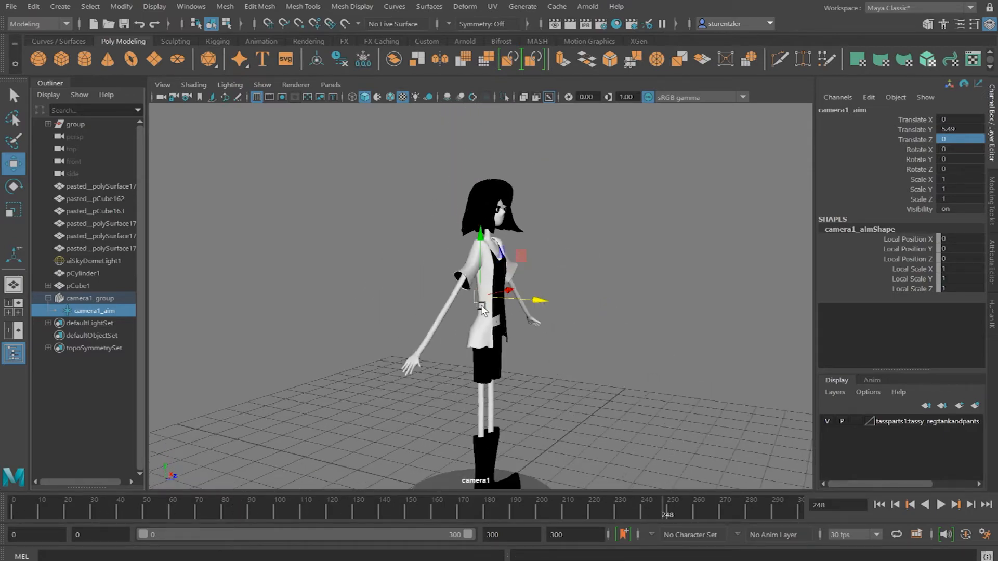
{"action": "left_click", "coordinate": [941, 504]}
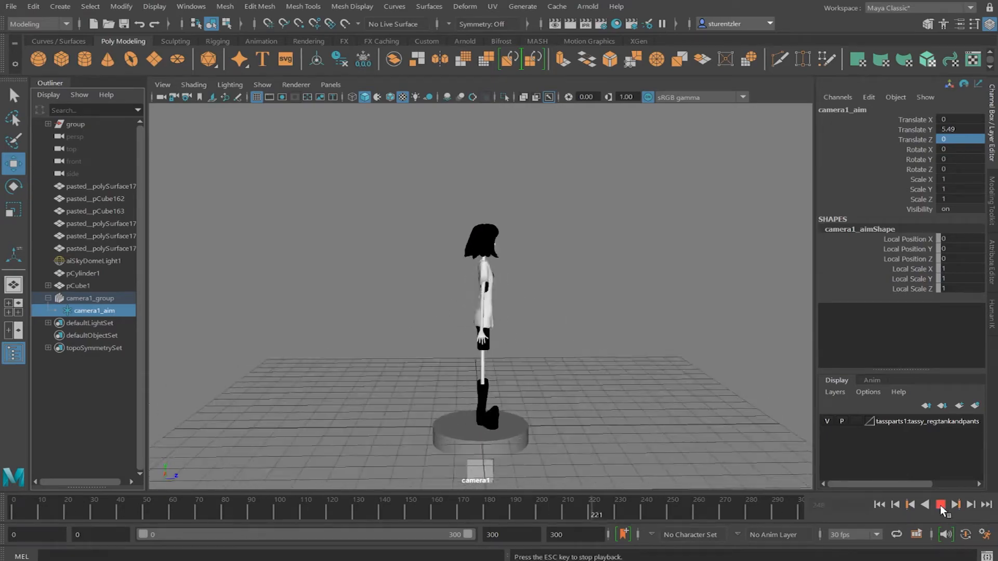
{"action": "left_click", "coordinate": [940, 505]}
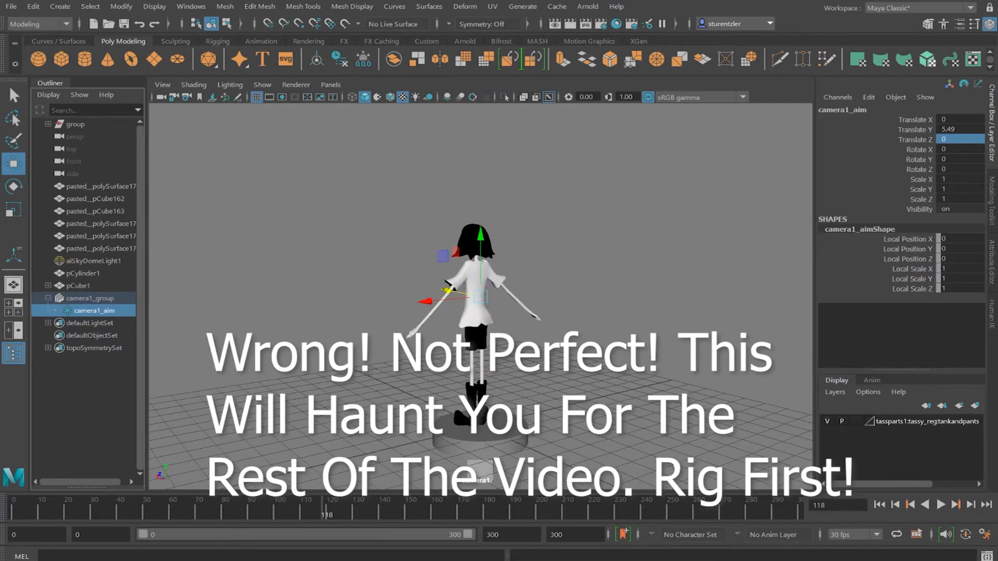
Show the resolution gate and reframe camera1 on the character's front, fitting her and the platform inside the gate.
{"action": "left_click", "coordinate": [282, 97]}
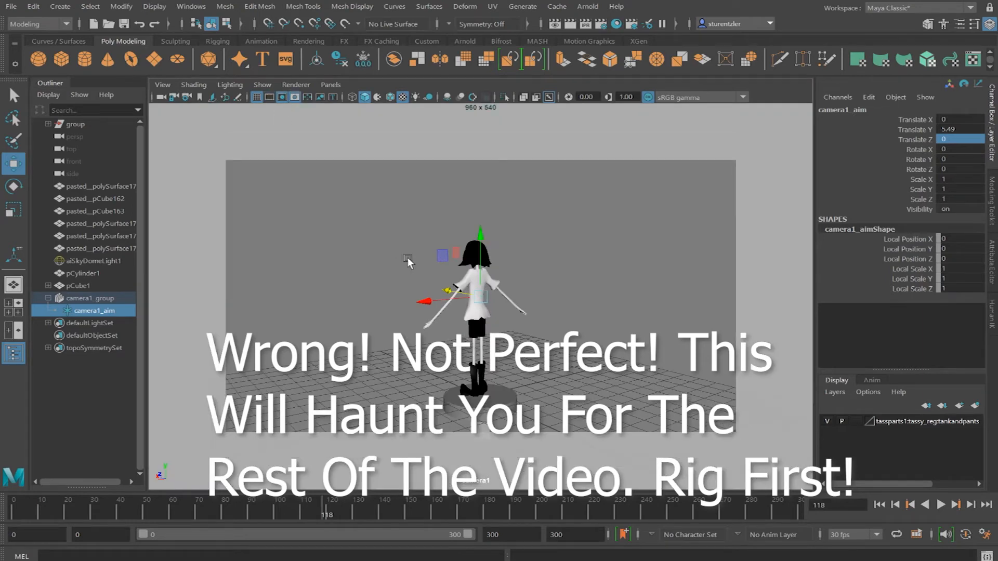
{"action": "middle_click_drag", "start_coordinate": [446, 323], "coordinate": [468, 312]}
{"action": "left_click_drag", "start_coordinate": [480, 305], "coordinate": [568, 290], "text": "alt"}
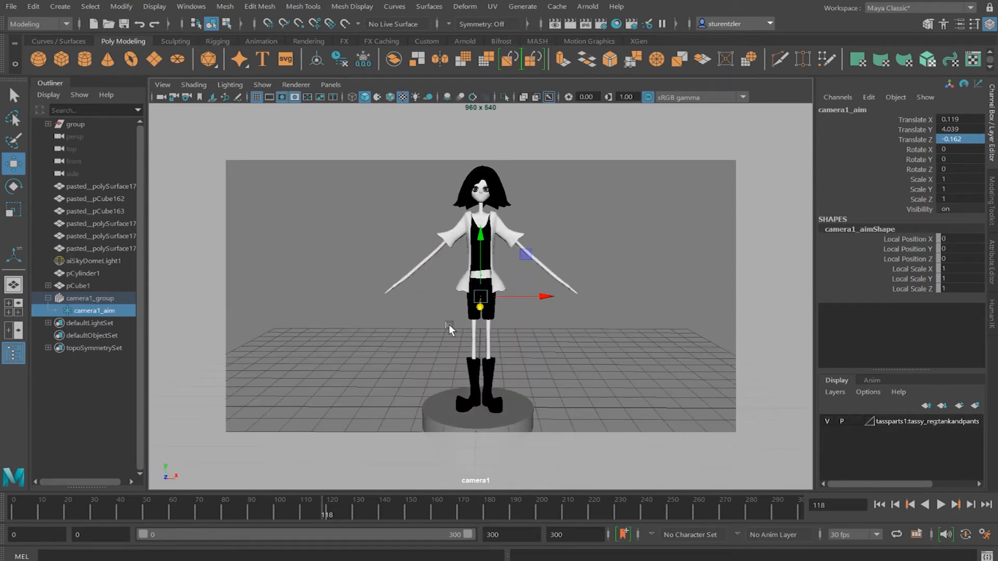
{"action": "middle_click_drag", "start_coordinate": [448, 324], "coordinate": [447, 324], "text": "alt"}
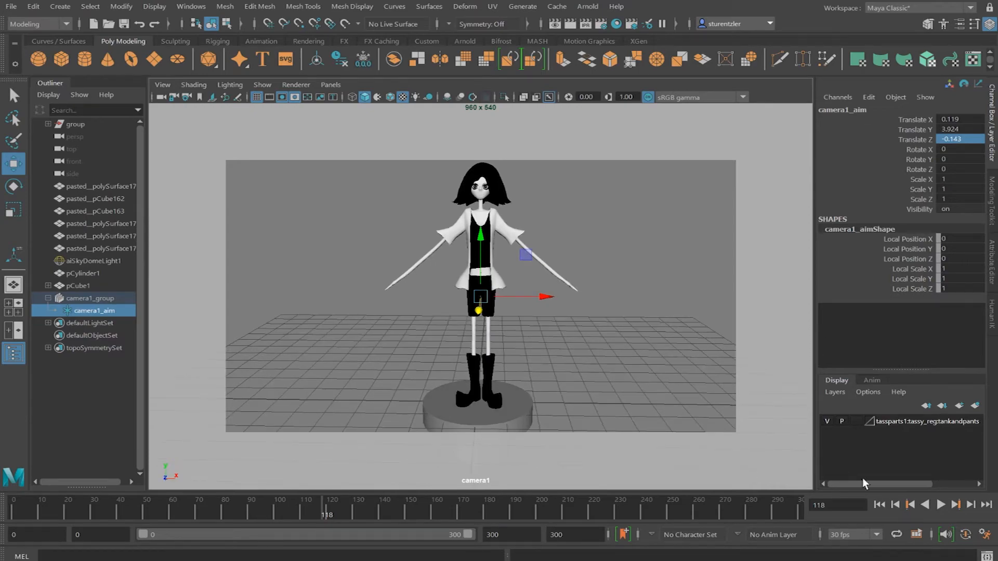
Play back the turntable within the resolution gate to check the framing, and scrub to frame 122.
{"action": "left_click", "coordinate": [940, 504]}
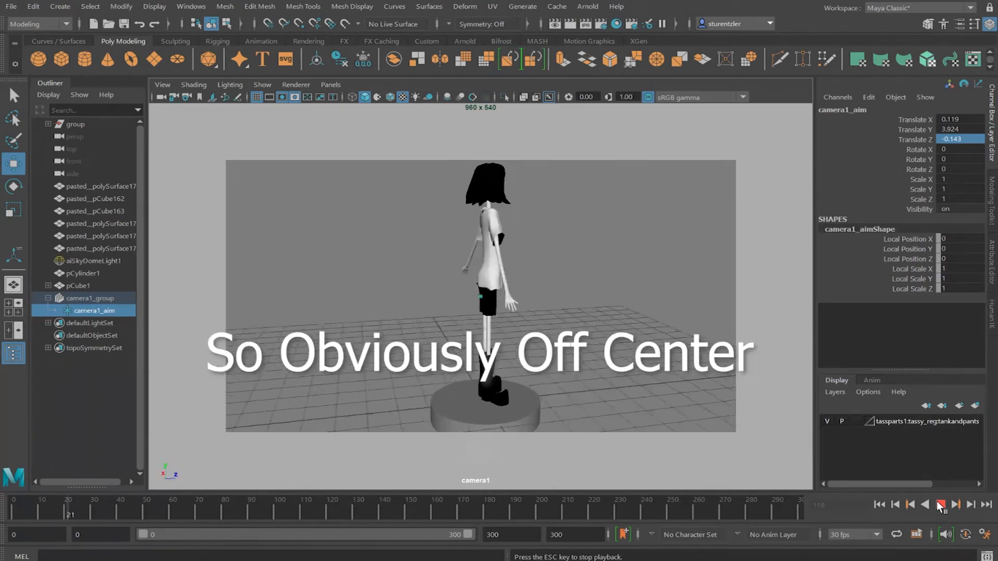
{"action": "left_click", "coordinate": [941, 505]}
{"action": "left_click_drag", "start_coordinate": [615, 517], "coordinate": [1, 489]}
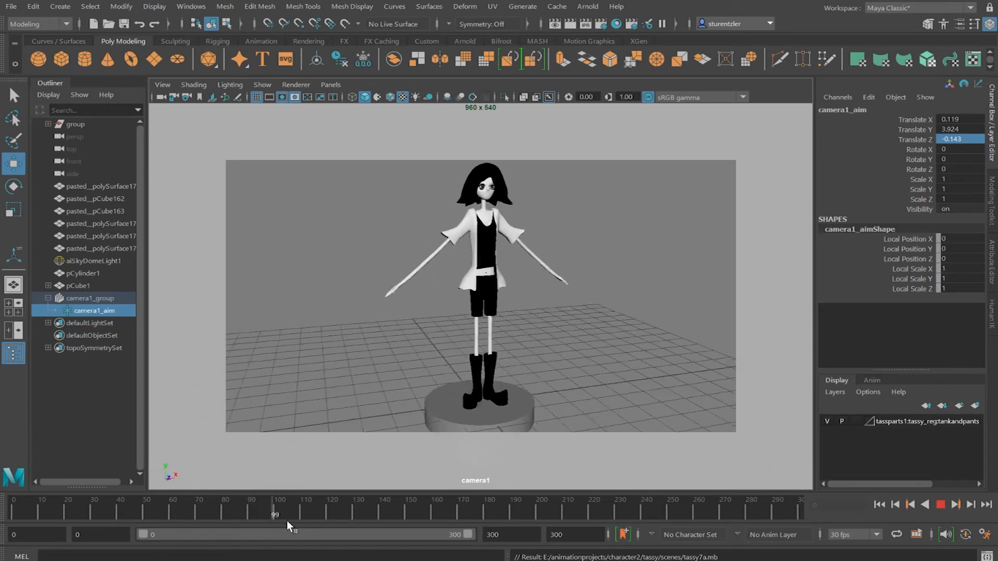
{"action": "left_click_drag", "start_coordinate": [287, 522], "coordinate": [333, 522]}
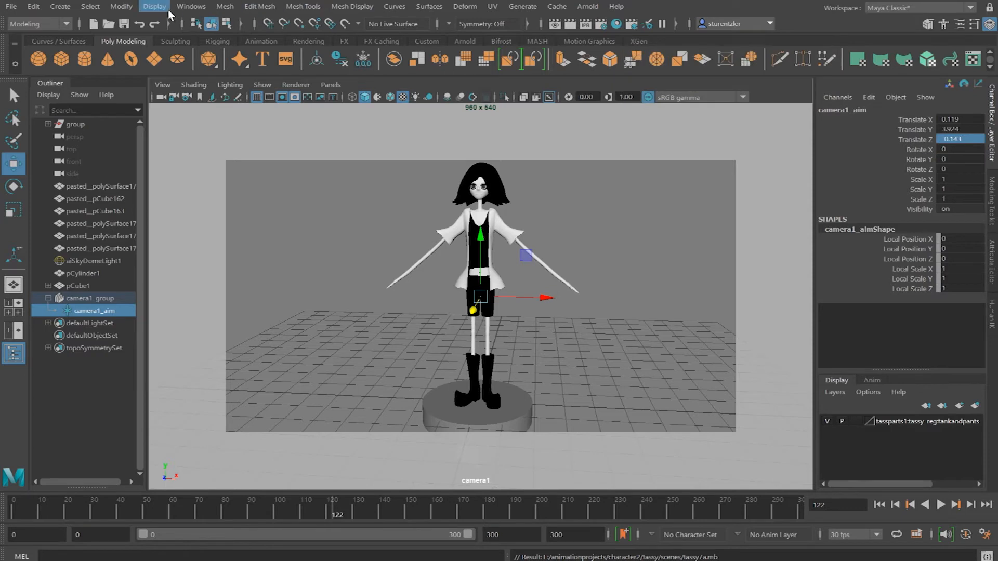
{"action": "left_click", "coordinate": [191, 7]}
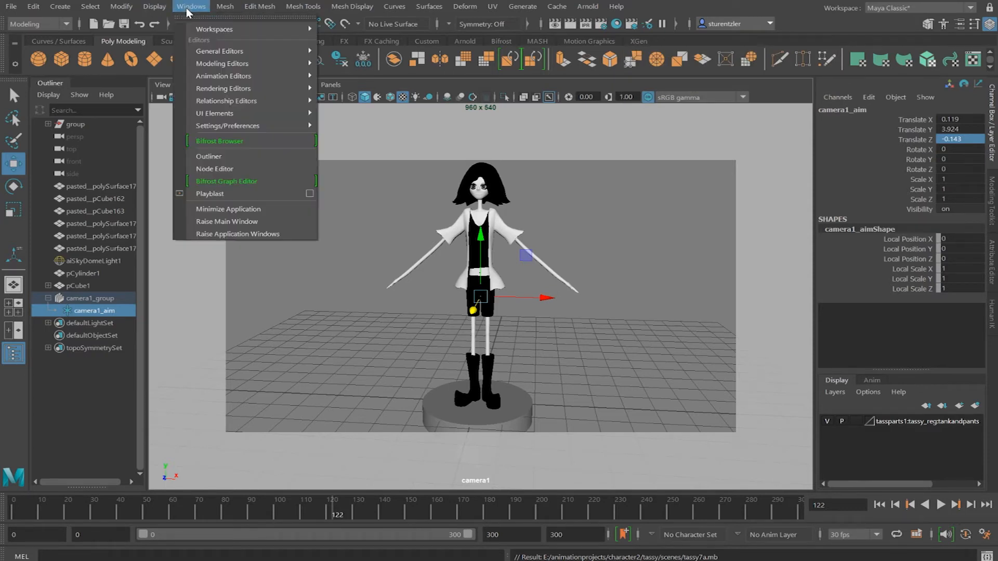
{"action": "mouse_move", "coordinate": [227, 89]}
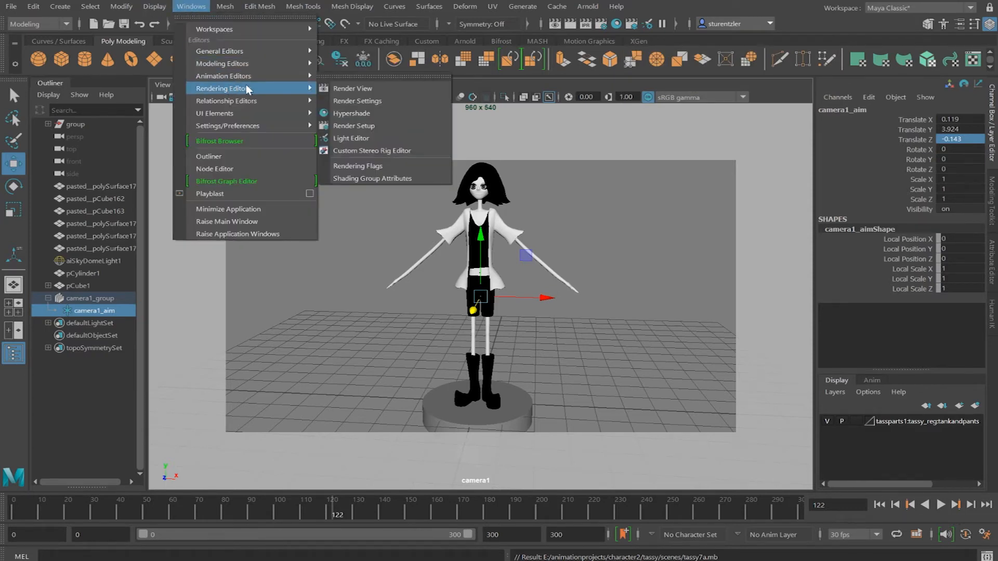
{"action": "left_click", "coordinate": [395, 125]}
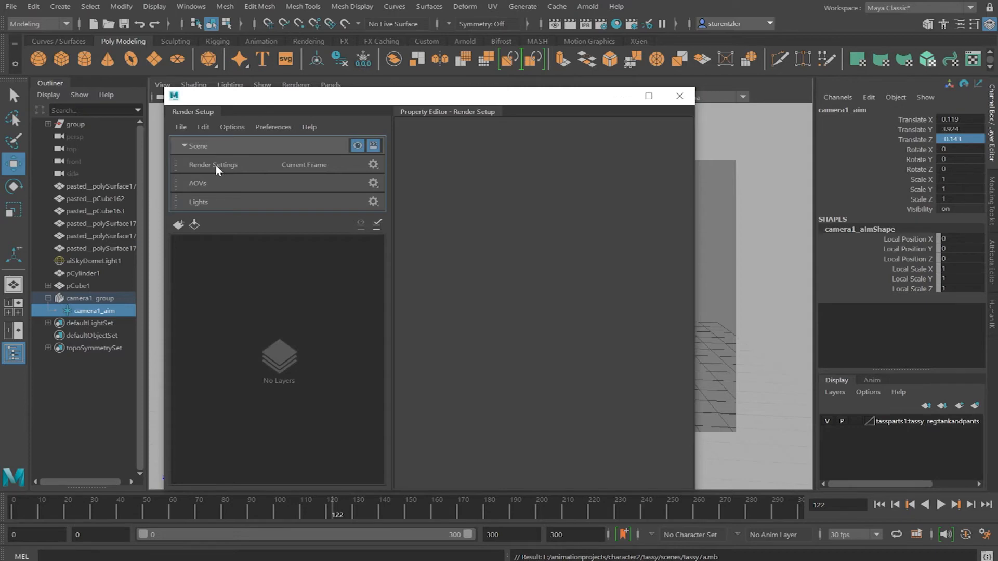
{"action": "left_click", "coordinate": [372, 164]}
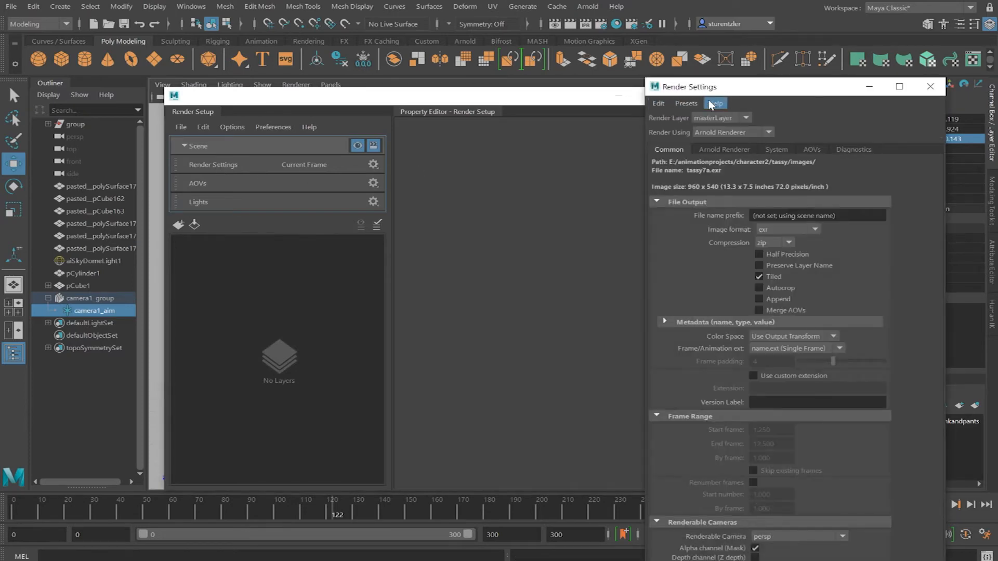
{"action": "left_click_drag", "start_coordinate": [714, 92], "coordinate": [438, 66]}
{"action": "left_click", "coordinate": [654, 62]}
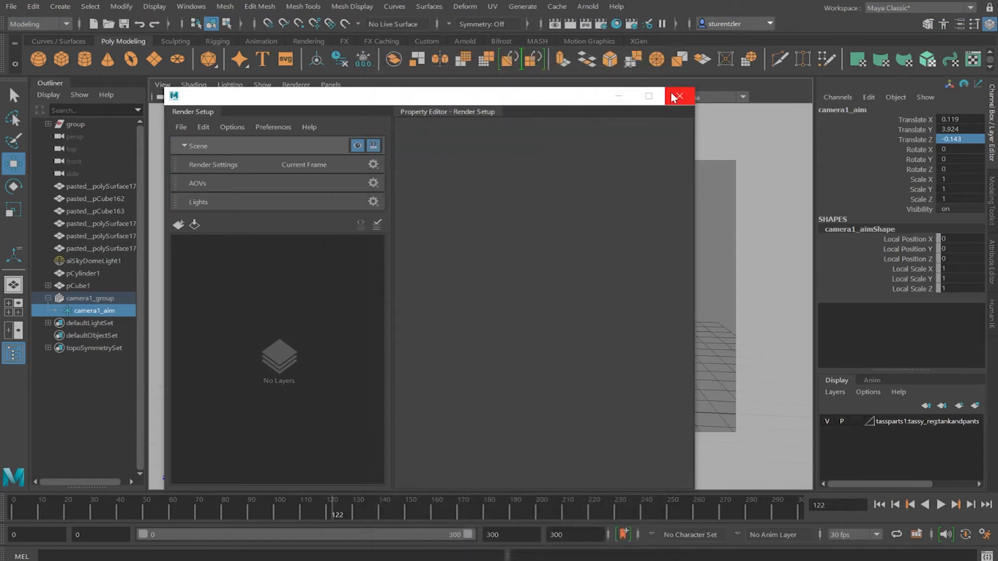
{"action": "left_click", "coordinate": [679, 96]}
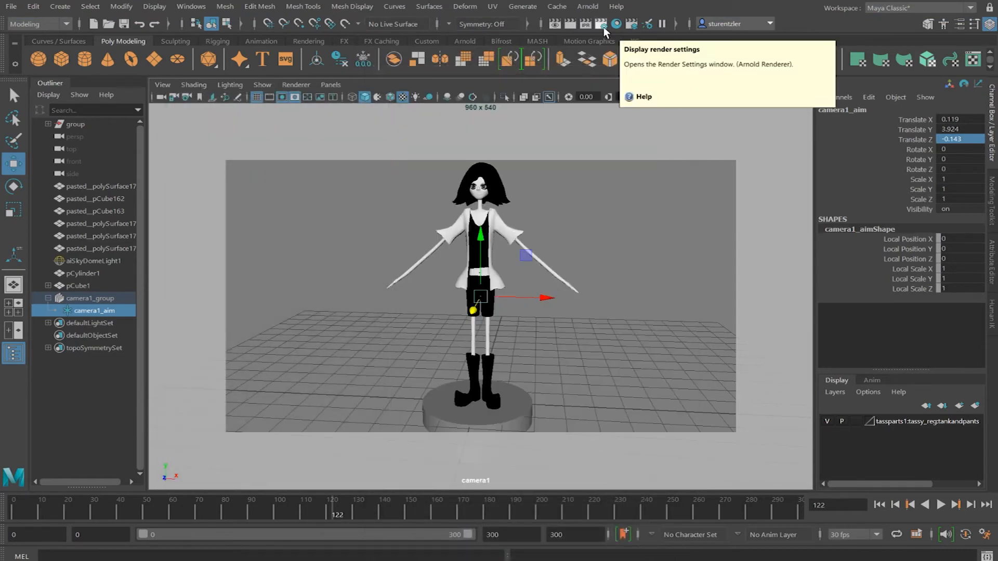
Open the Render Settings and set the output file name prefix to "spin".
{"action": "left_click", "coordinate": [601, 24]}
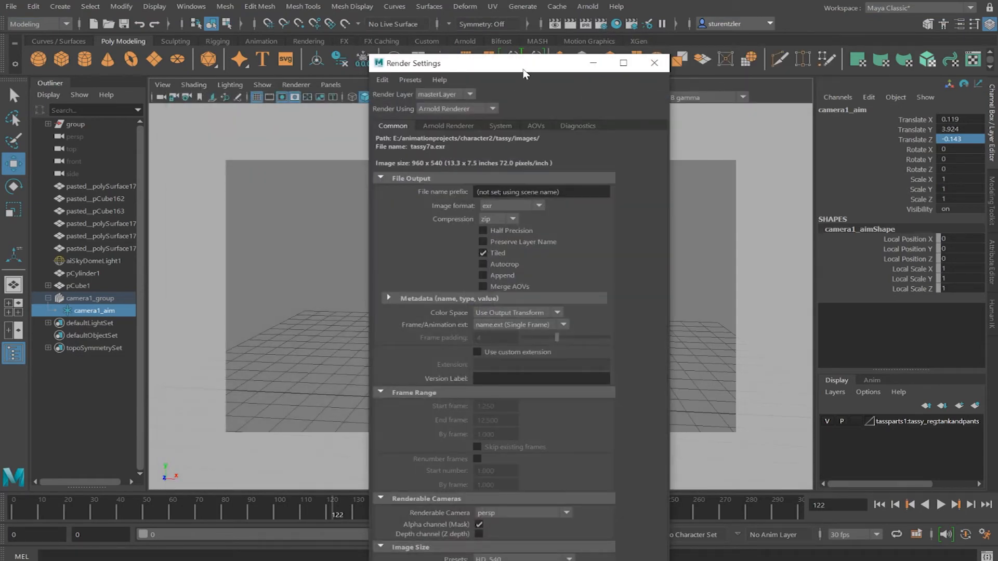
{"action": "left_click_drag", "start_coordinate": [527, 65], "coordinate": [535, 30]}
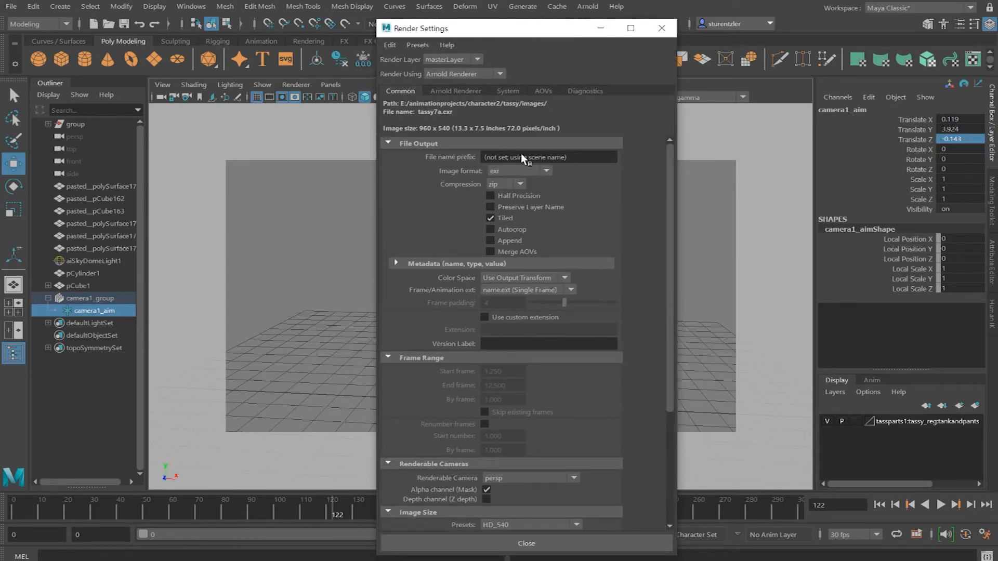
{"action": "left_click_drag", "start_coordinate": [571, 156], "coordinate": [462, 143]}
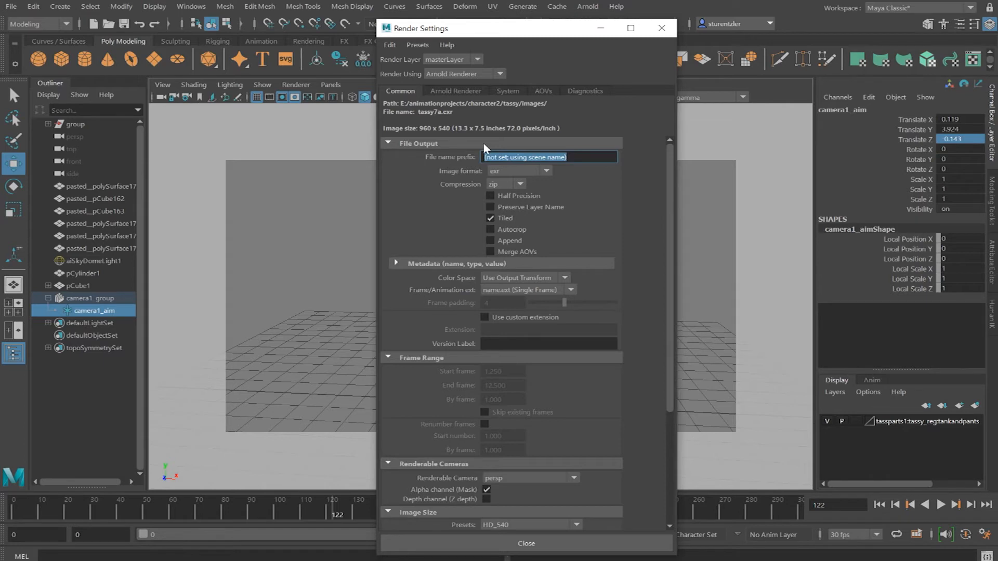
{"action": "type", "text": "spin"}
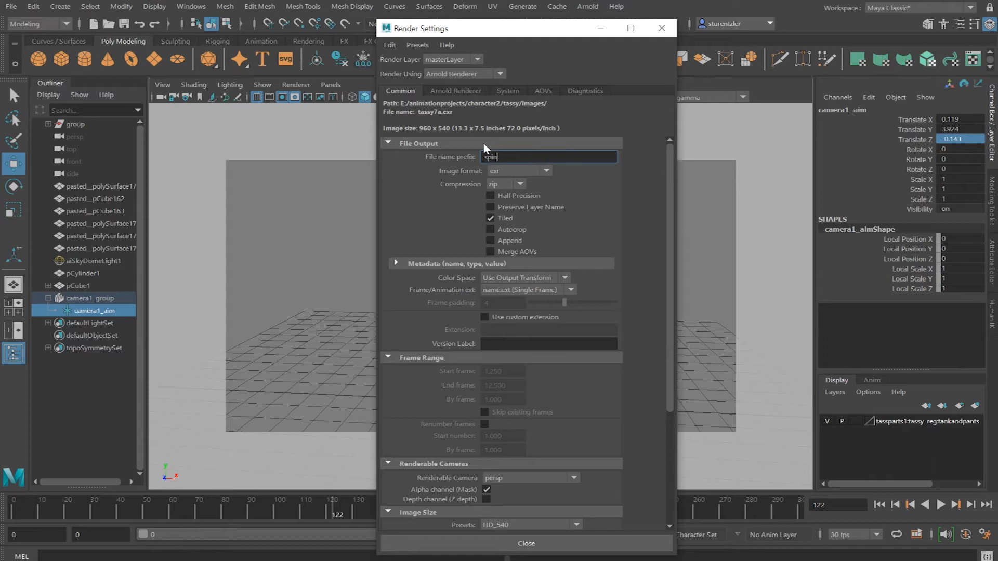
Set the render image format to tif and the Frame/Animation ext to name#.ext.
{"action": "left_click", "coordinate": [510, 172]}
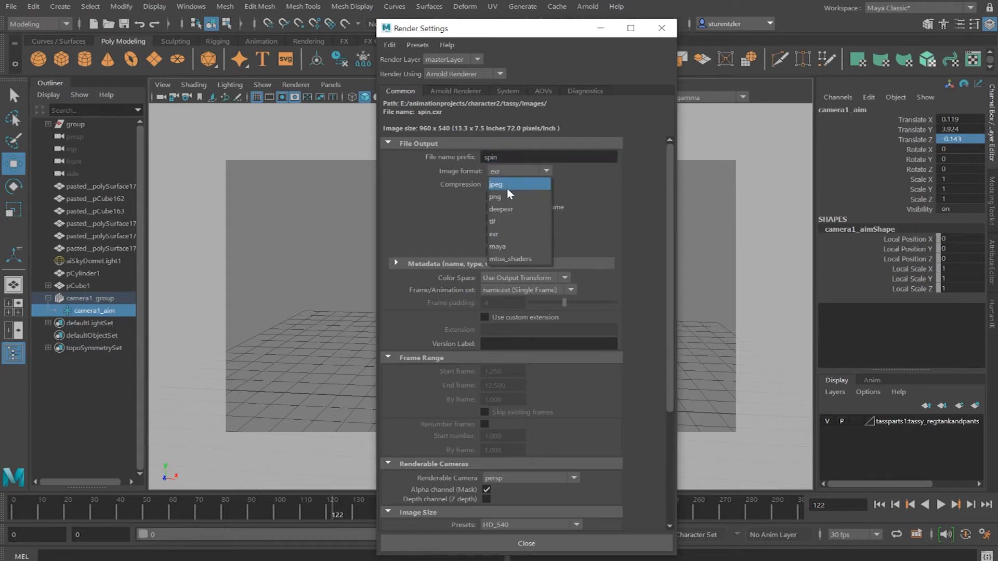
{"action": "left_click", "coordinate": [508, 196]}
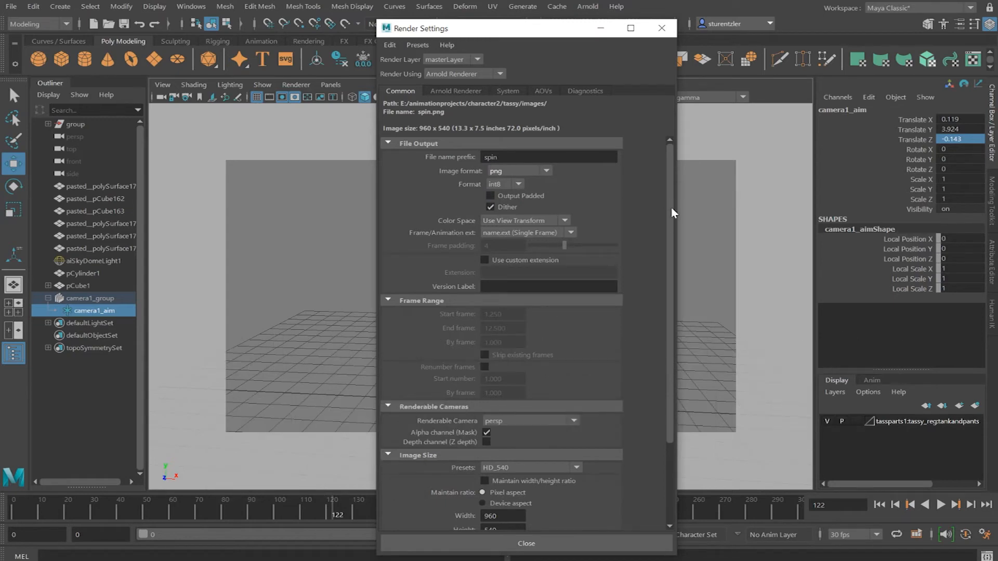
{"action": "left_click", "coordinate": [511, 174]}
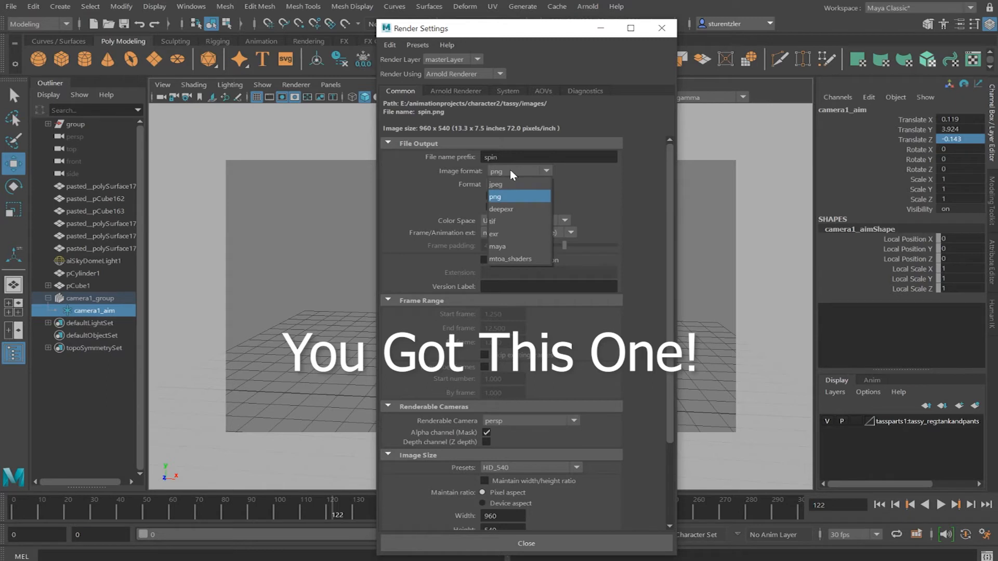
{"action": "left_click", "coordinate": [510, 223]}
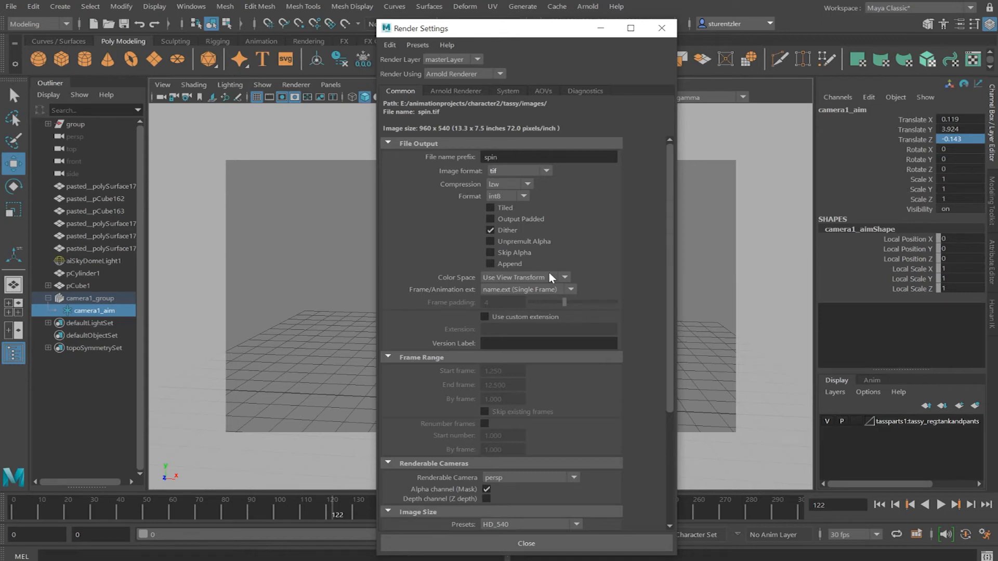
{"action": "left_click", "coordinate": [500, 290]}
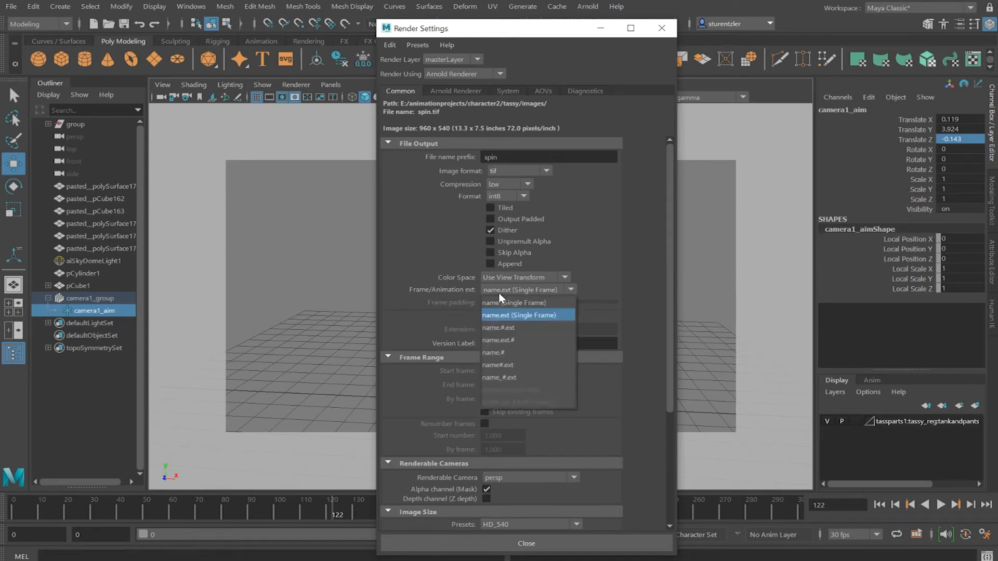
{"action": "left_click", "coordinate": [510, 369]}
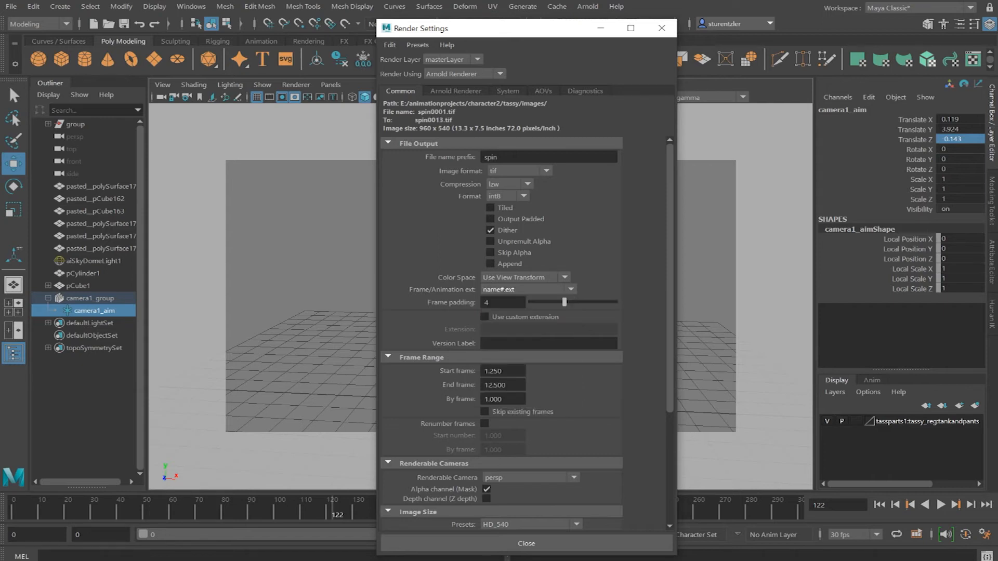
Set the render frame range to start at frame 0 and end at frame 259.
{"action": "left_click_drag", "start_coordinate": [503, 371], "coordinate": [445, 371]}
{"action": "type", "text": "0"}
{"action": "key", "text": "Tab"}
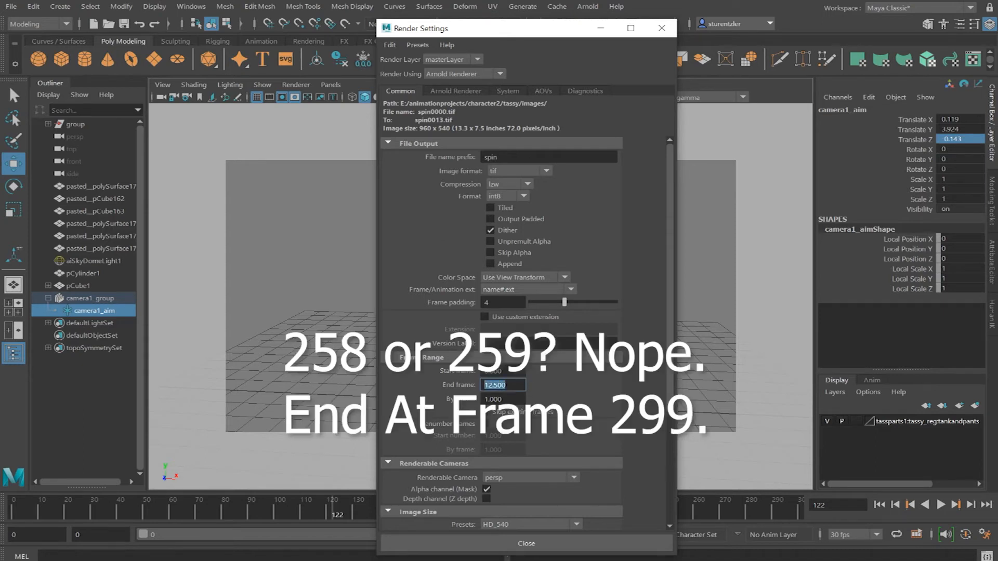
{"action": "type", "text": "259"}
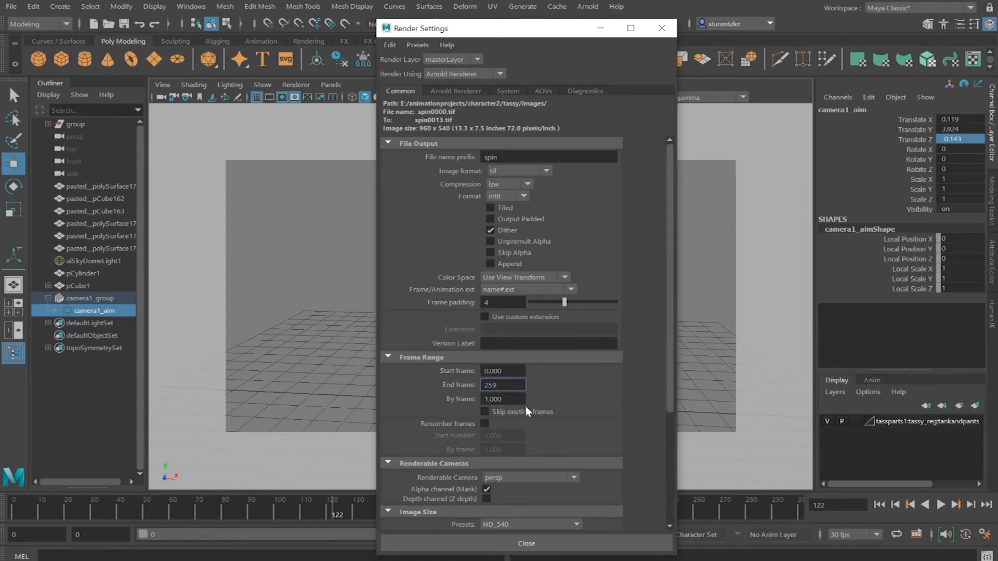
{"action": "scroll", "coordinate": [579, 423], "scroll_direction": "down", "scroll_amount": 2}
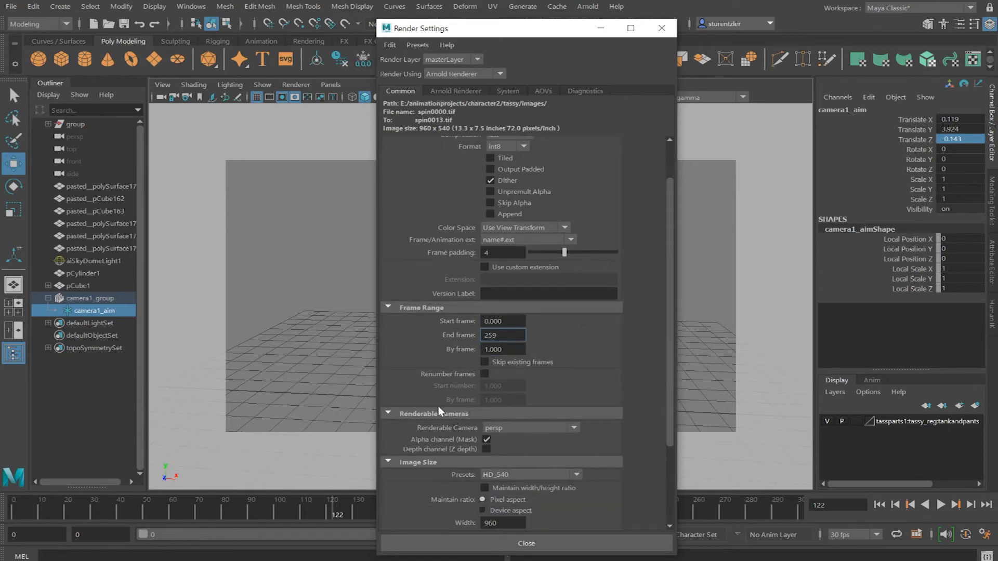
Set the renderable camera to camera1 and the image size preset to HD_1080, closing the Render Settings.
{"action": "left_click", "coordinate": [500, 431]}
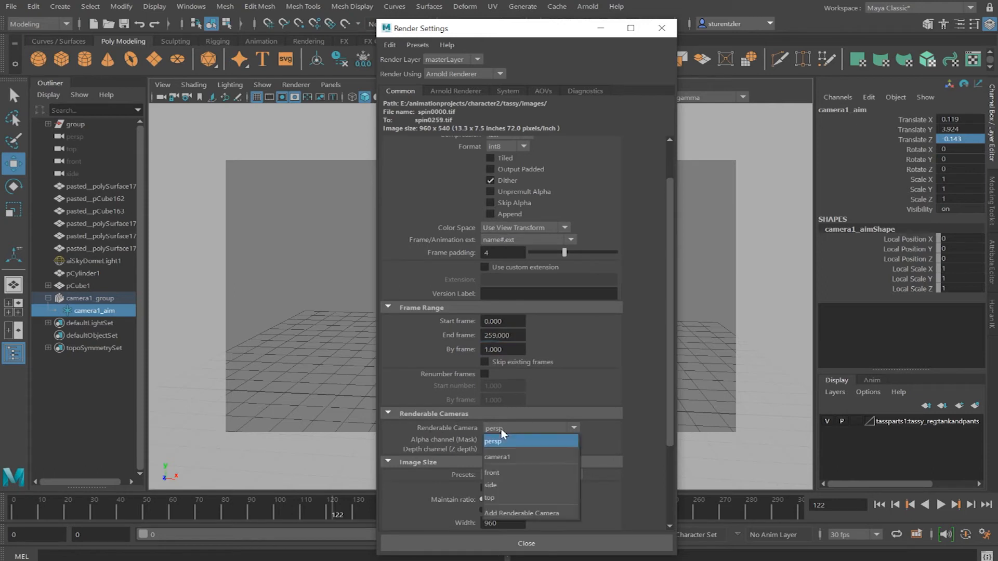
{"action": "left_click", "coordinate": [510, 457]}
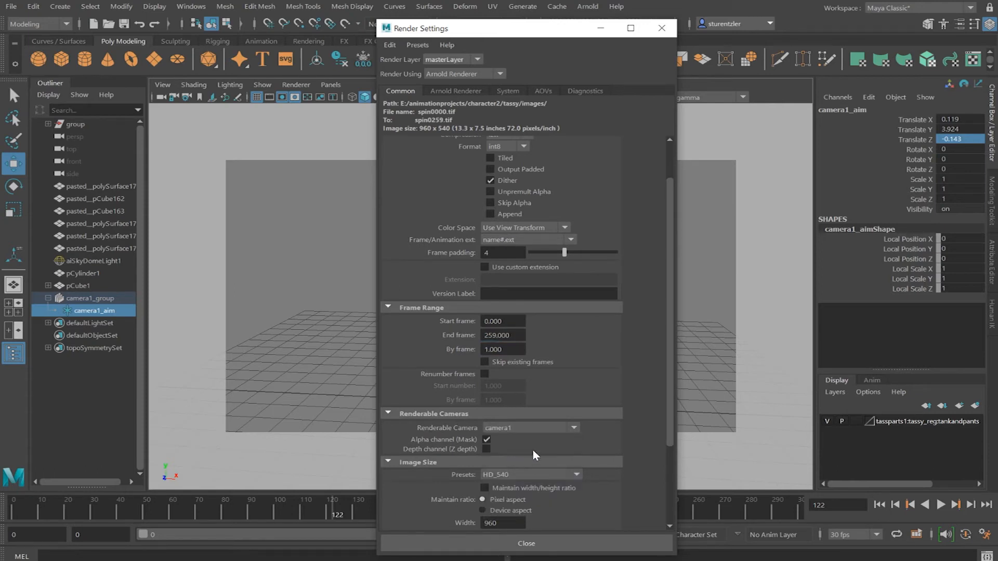
{"action": "scroll", "coordinate": [533, 448], "scroll_direction": "down", "scroll_amount": 1}
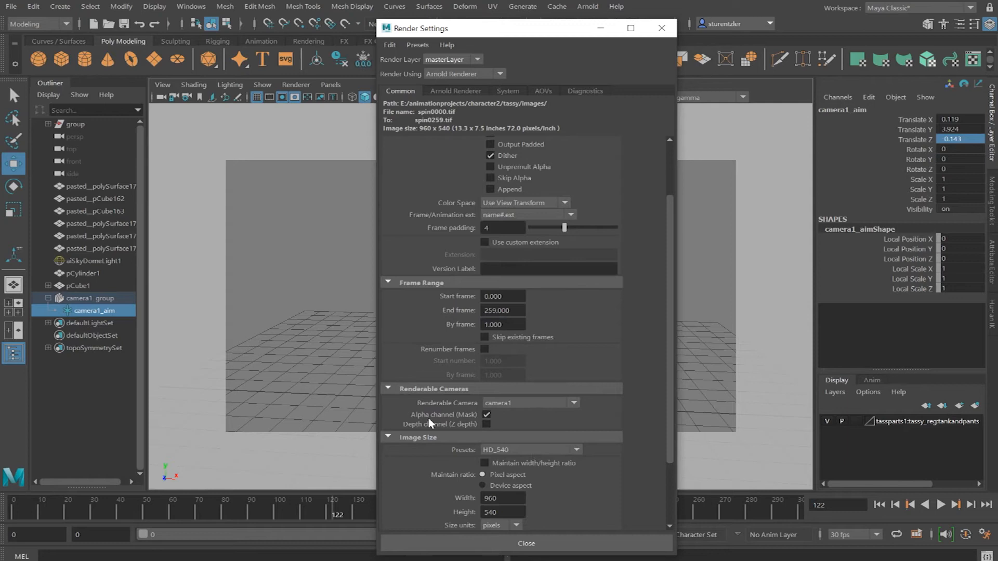
{"action": "left_click", "coordinate": [483, 449]}
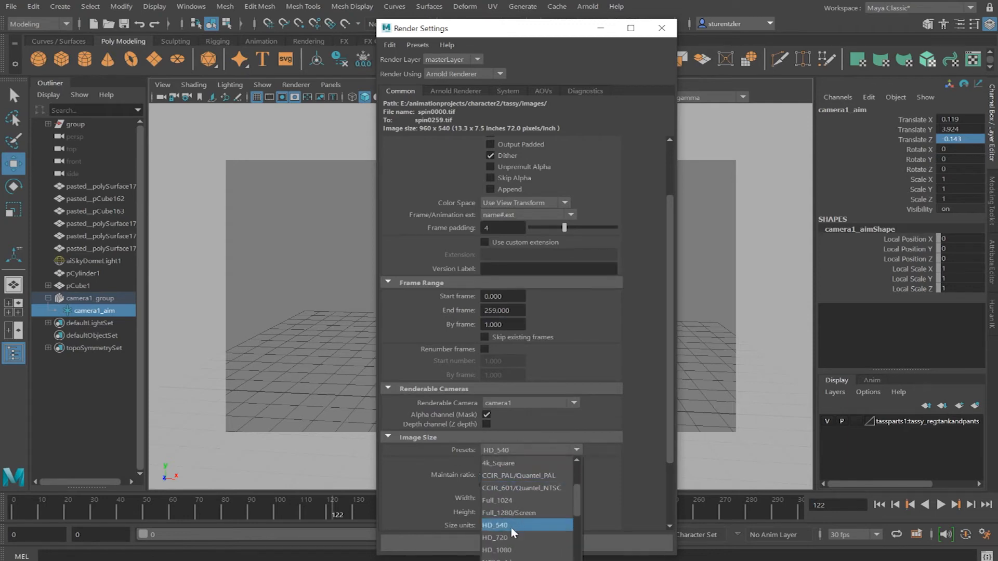
{"action": "left_click", "coordinate": [507, 552]}
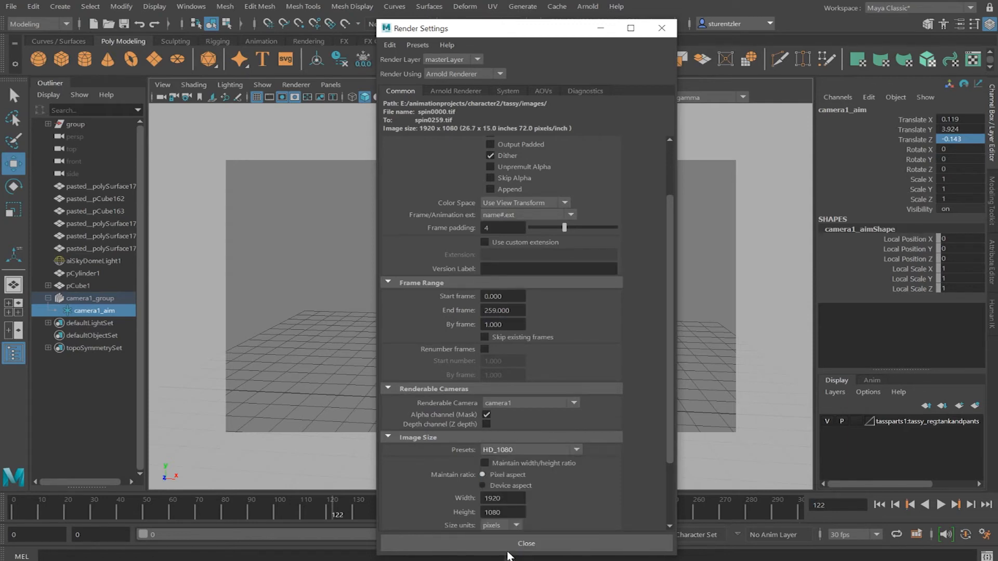
{"action": "left_click", "coordinate": [535, 548]}
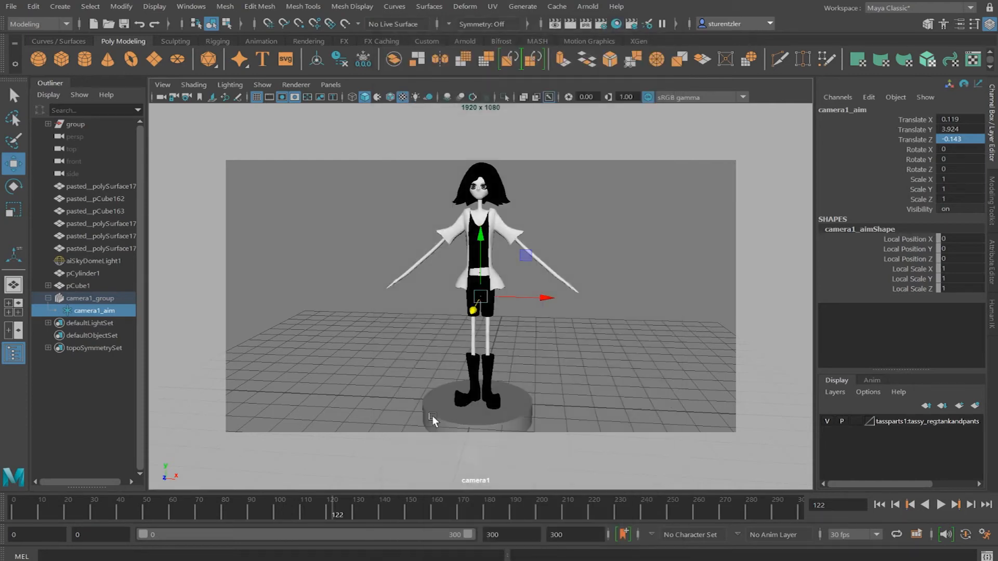
Set the Camera visibility of aiSkyDomeLight1 to 0 and check the current frame in a test render.
{"action": "left_click", "coordinate": [333, 221]}
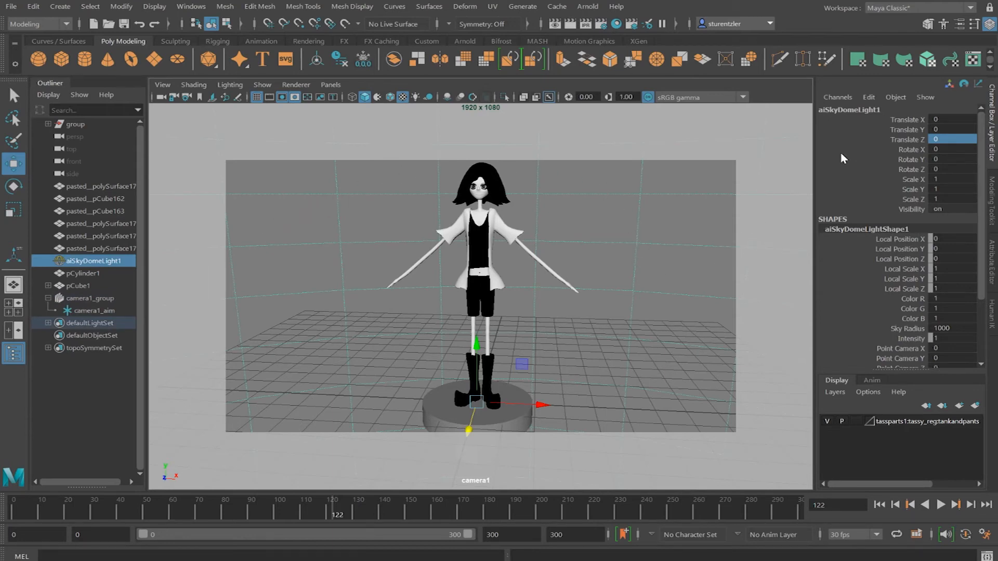
{"action": "key", "text": "ctrl+a"}
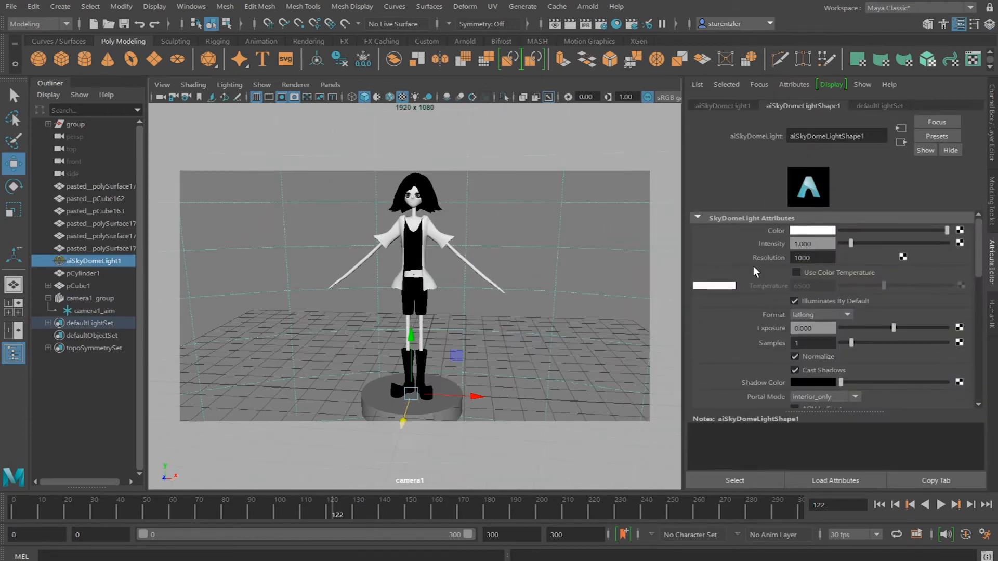
{"action": "scroll", "coordinate": [753, 266], "scroll_direction": "down", "scroll_amount": 5}
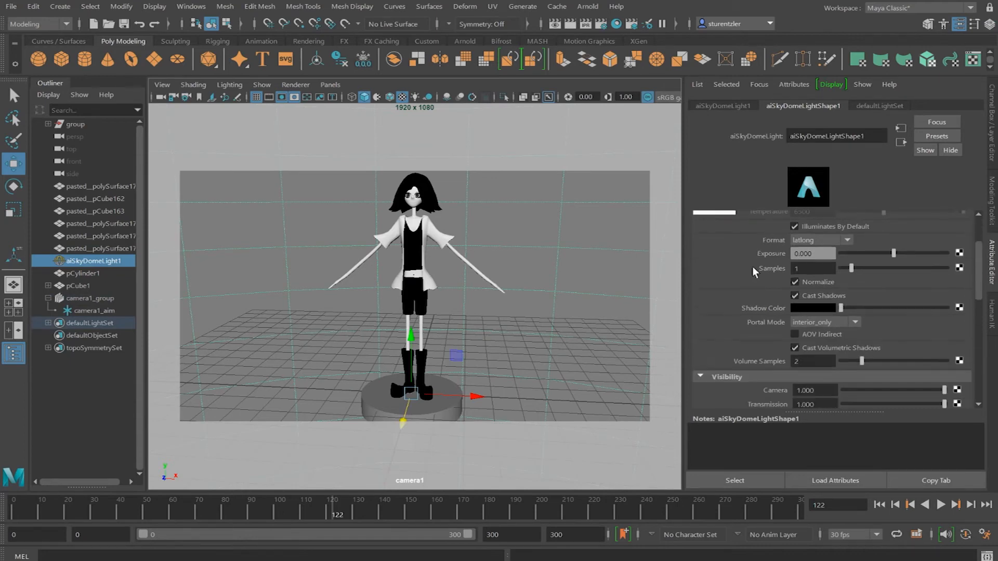
{"action": "scroll", "coordinate": [753, 269], "scroll_direction": "down", "scroll_amount": 1}
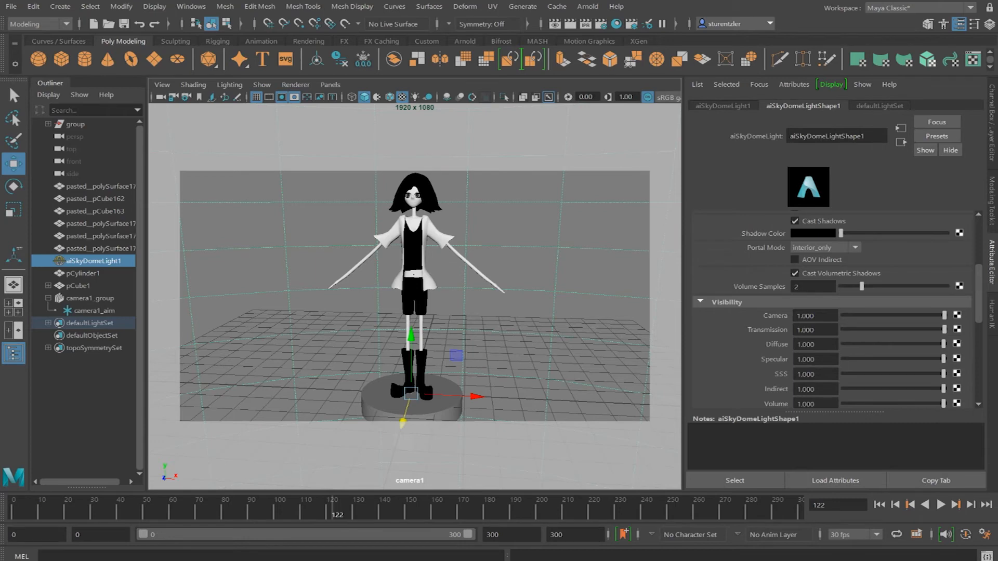
{"action": "left_click_drag", "start_coordinate": [944, 315], "coordinate": [850, 311]}
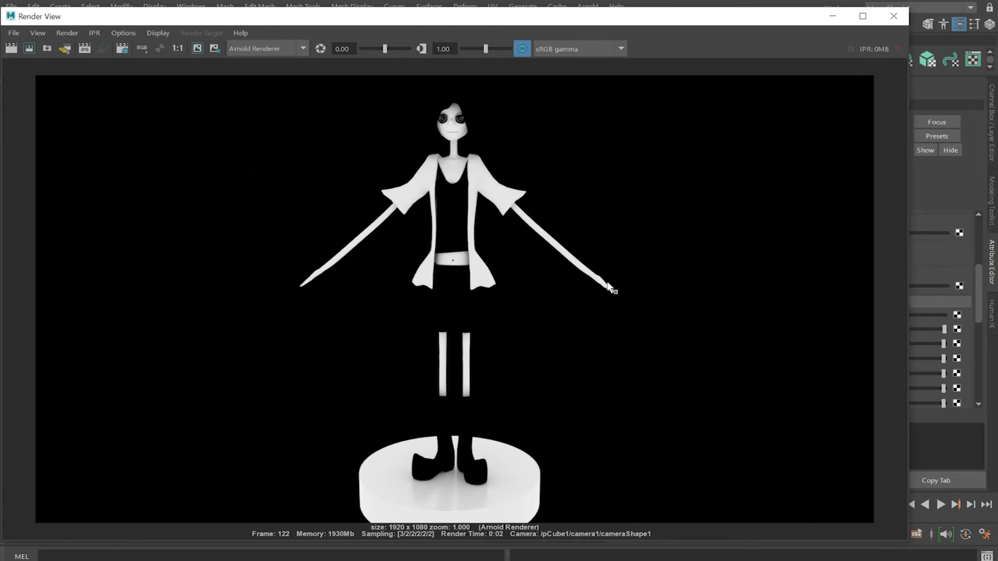
{"action": "left_click", "coordinate": [900, 21]}
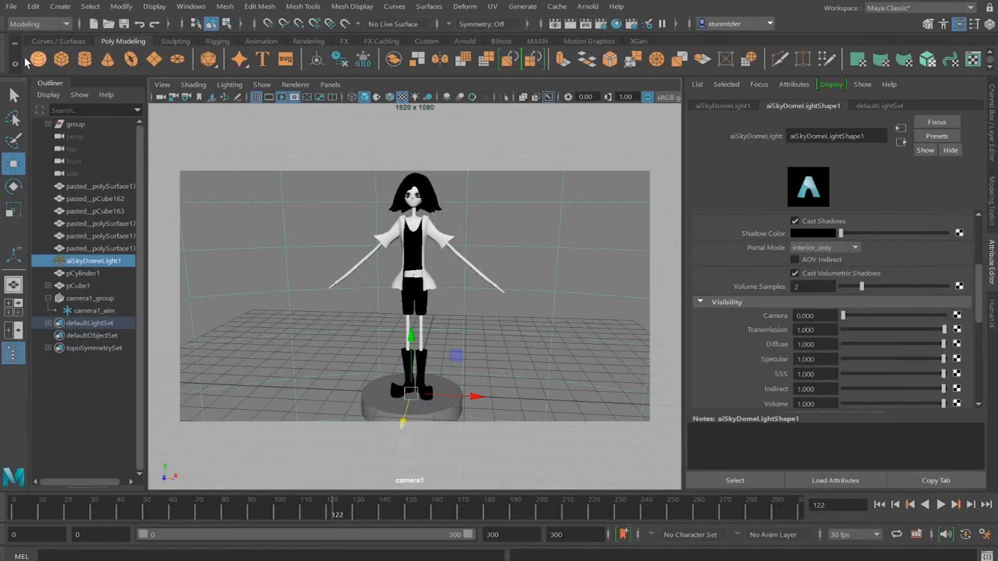
Switch to the Rendering menu set and open the Render Sequence options with camera1 as the current camera.
{"action": "left_click", "coordinate": [36, 27]}
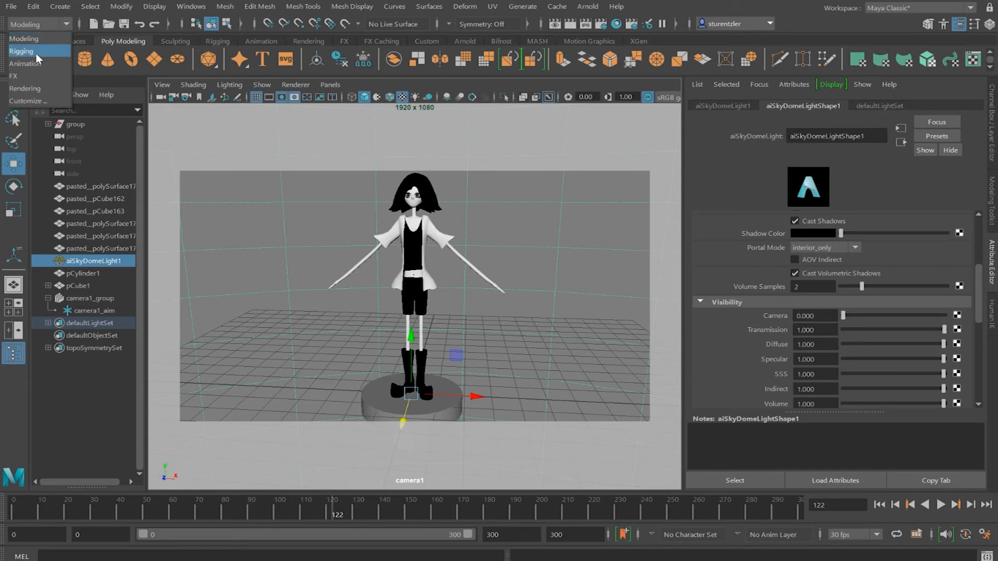
{"action": "left_click", "coordinate": [41, 89]}
{"action": "left_click", "coordinate": [332, 7]}
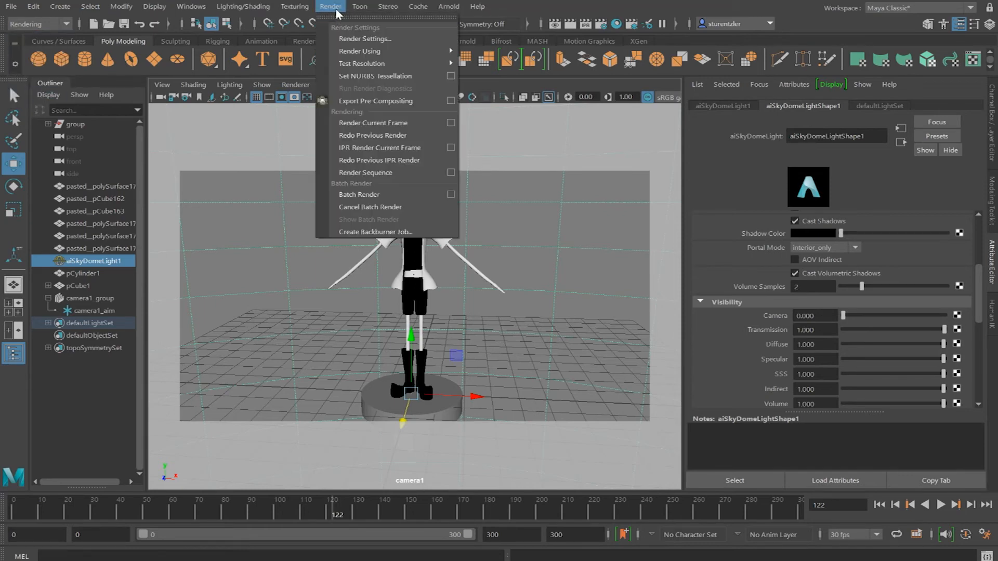
{"action": "left_click", "coordinate": [449, 175]}
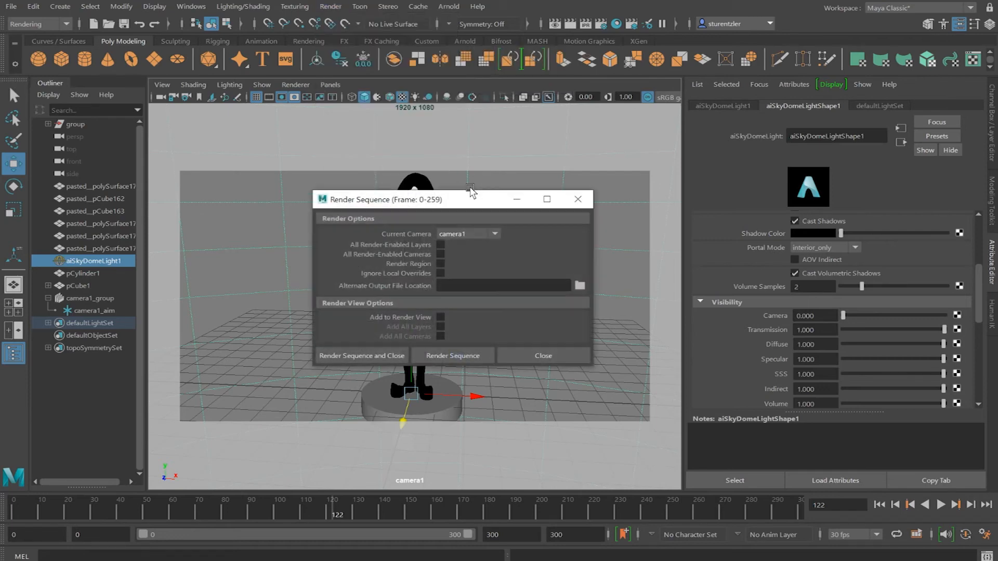
{"action": "left_click", "coordinate": [467, 234]}
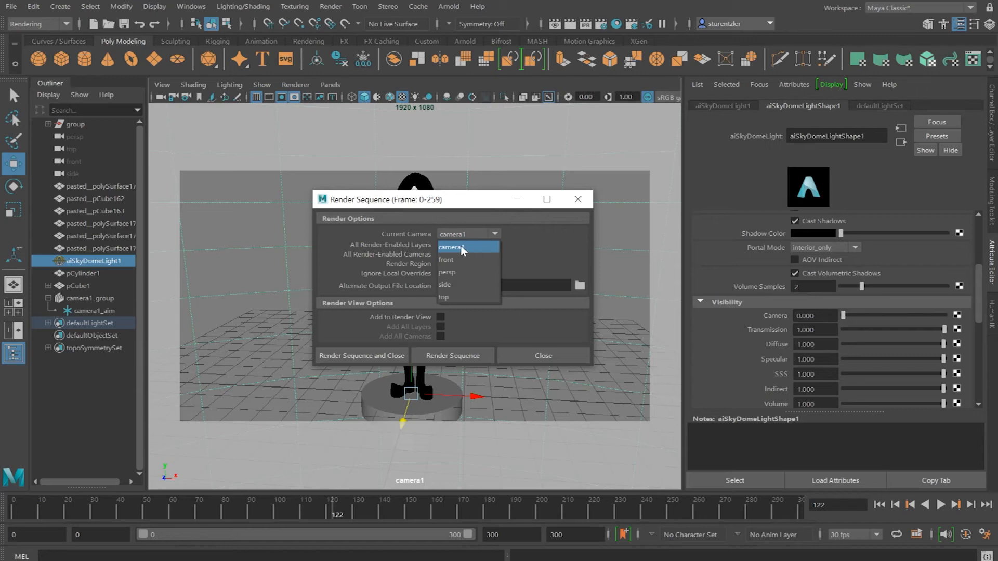
{"action": "left_click", "coordinate": [470, 245]}
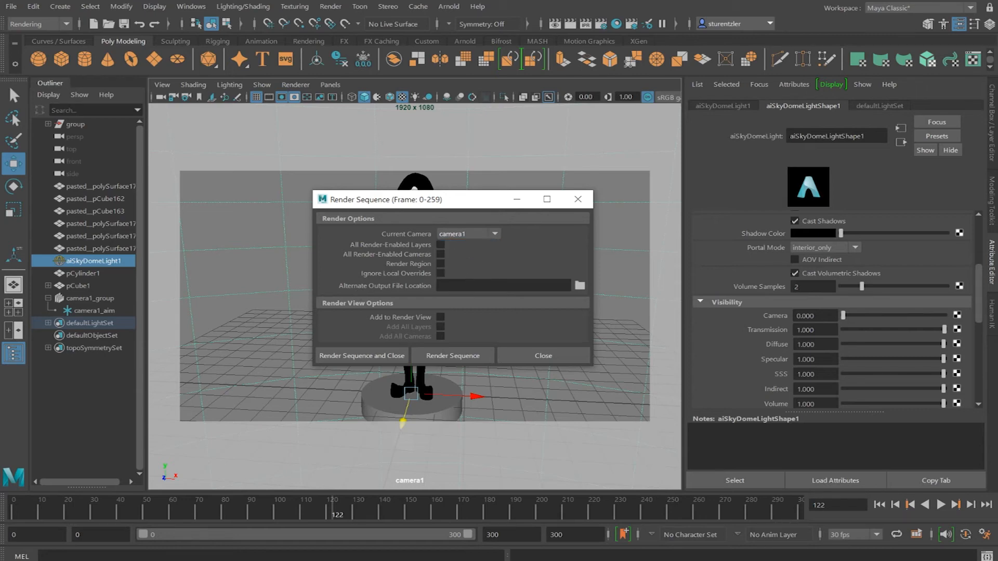
Browse for an alternate output location and create a folder named "turnaround" inside the project's images folder.
{"action": "left_click", "coordinate": [580, 286]}
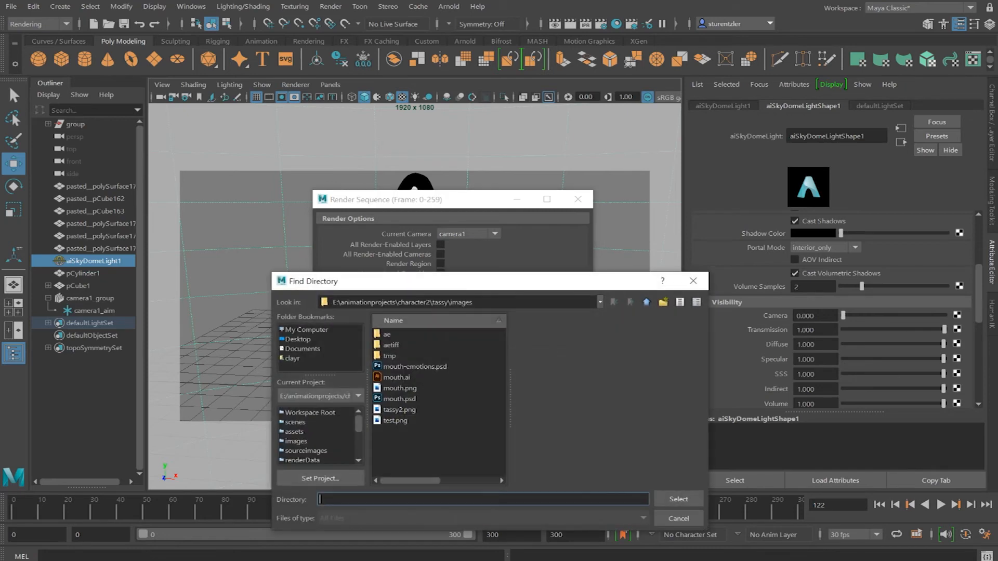
{"action": "left_click", "coordinate": [646, 302]}
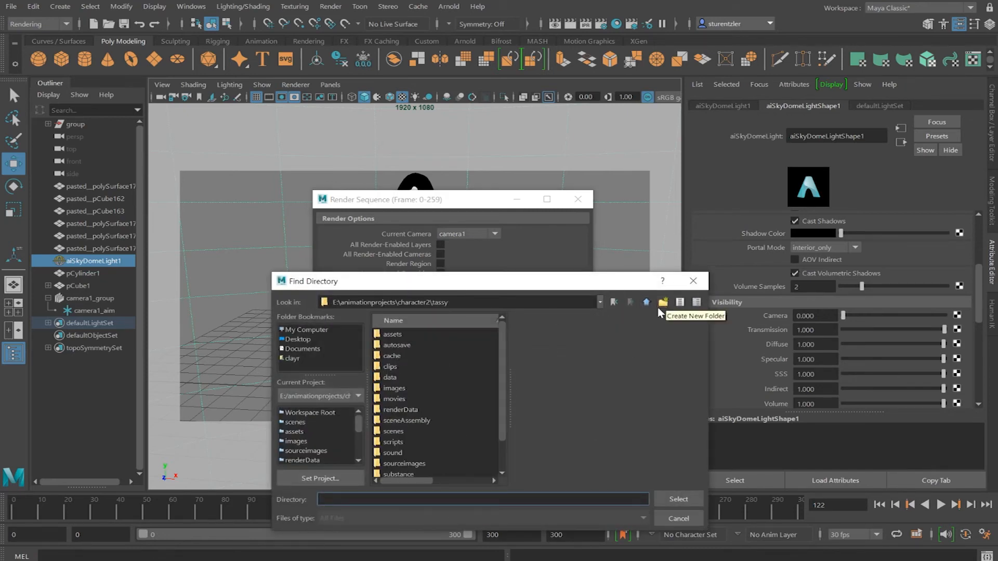
{"action": "double_click", "coordinate": [392, 388]}
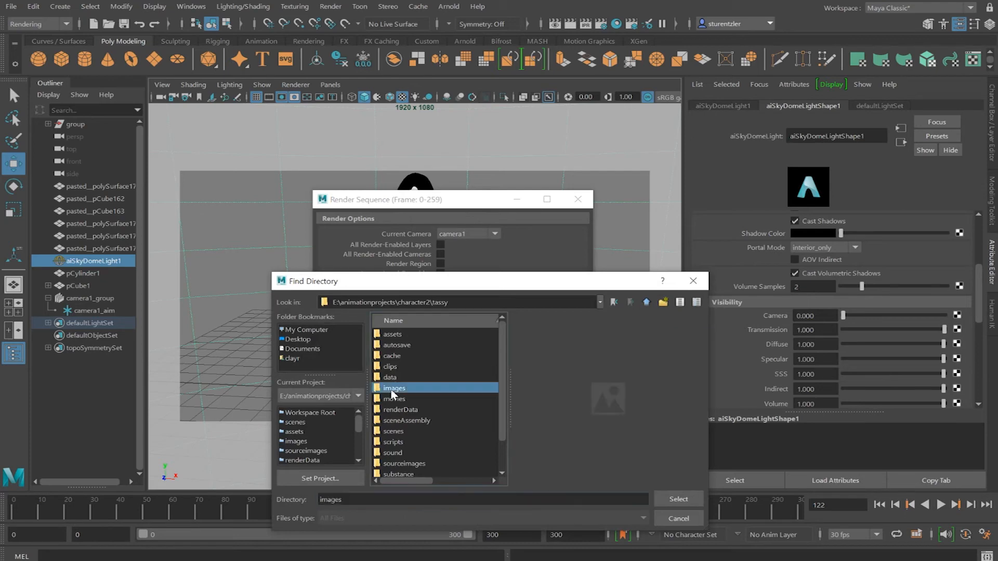
{"action": "left_click", "coordinate": [663, 302]}
{"action": "type", "text": "tes"}
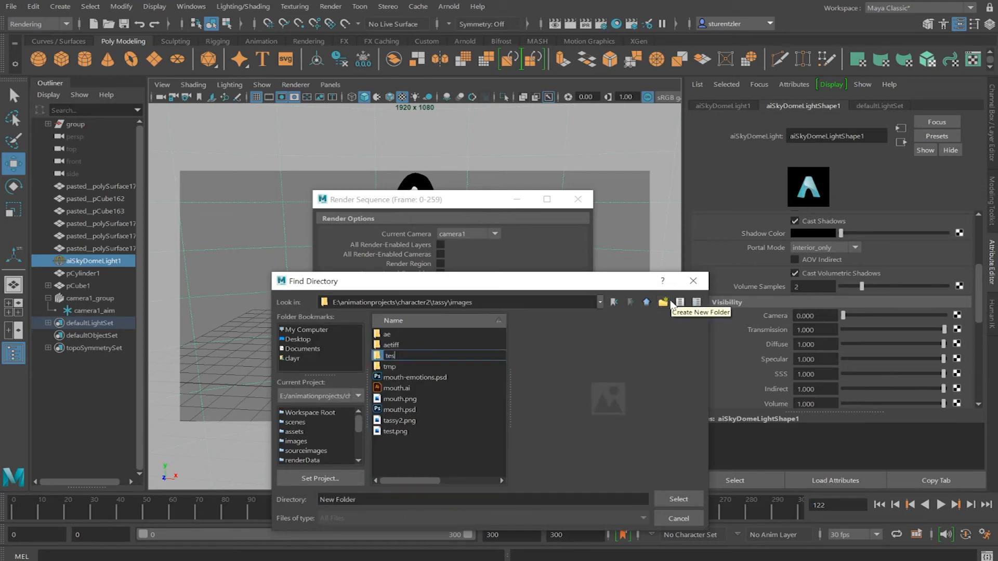
{"action": "type", "text": "t_turn"}
{"action": "key", "text": "BackSpace"}
{"action": "key", "text": "BackSpace"}
{"action": "key", "text": "BackSpace"}
{"action": "key", "text": "BackSpace"}
{"action": "key", "text": "BackSpace"}
{"action": "key", "text": "BackSpace"}
{"action": "key", "text": "BackSpace"}
{"action": "key", "text": "BackSpace"}
{"action": "key", "text": "BackSpace"}
{"action": "type", "text": "turnaround"}
{"action": "key", "text": "Return"}
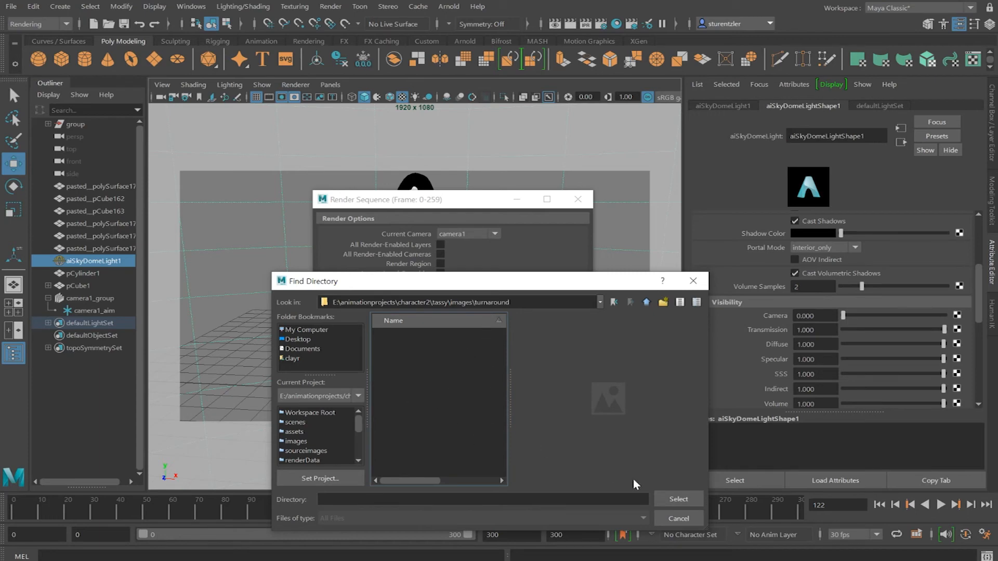
Use the turnaround folder as the alternate output location and start rendering the sequence.
{"action": "left_click", "coordinate": [677, 500]}
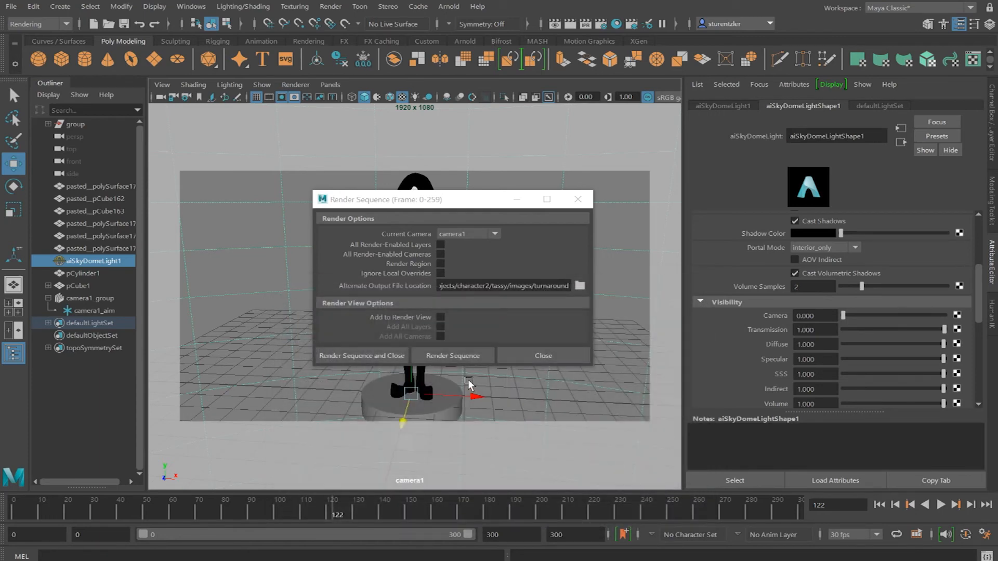
{"action": "left_click", "coordinate": [440, 358]}
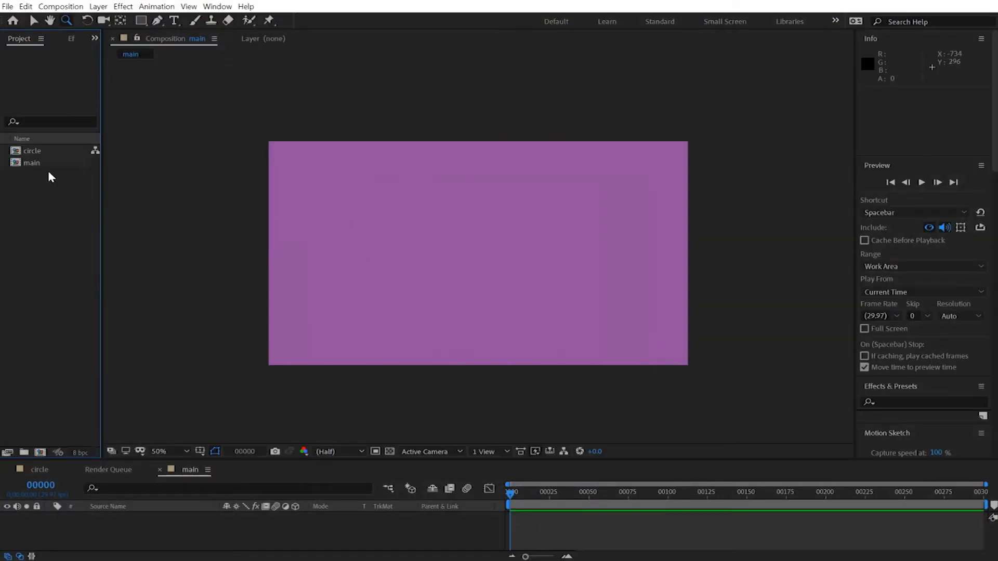
Switch to After Effects and import spin0000.tif from the turnaround folder as a TIFF sequence with Straight - Unmatted alpha.
{"action": "left_click", "coordinate": [7, 6]}
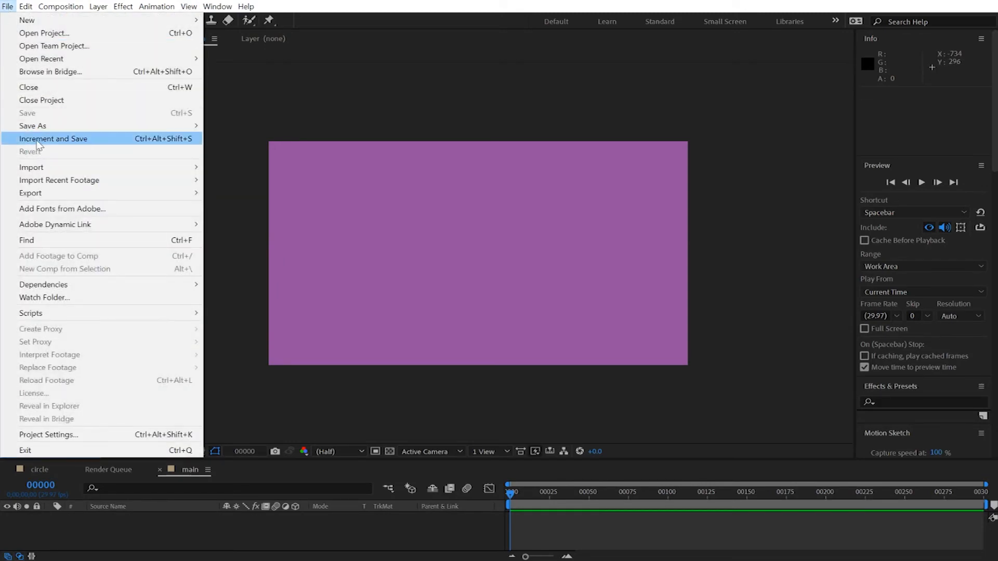
{"action": "mouse_move", "coordinate": [41, 169]}
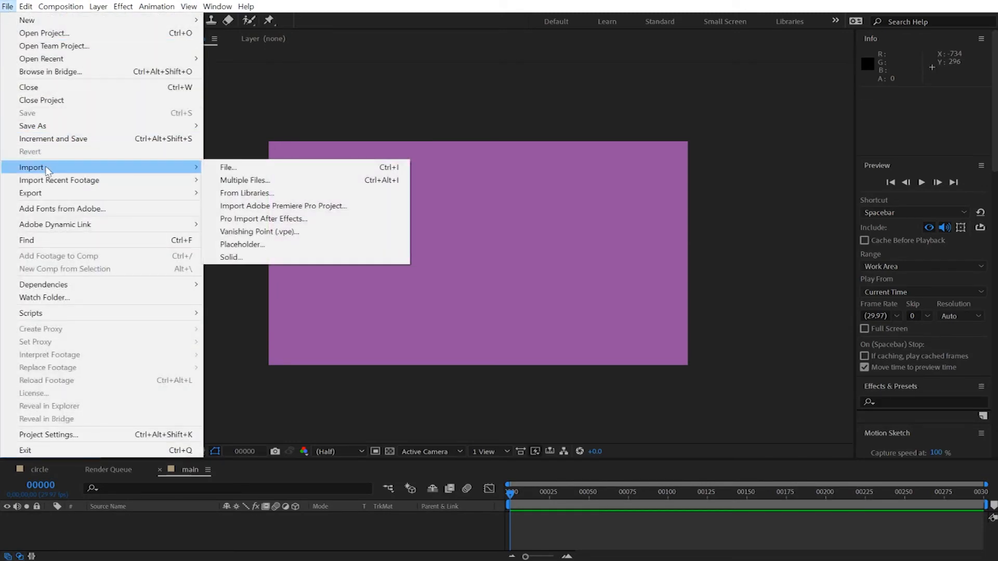
{"action": "left_click", "coordinate": [222, 169]}
{"action": "left_click", "coordinate": [162, 123]}
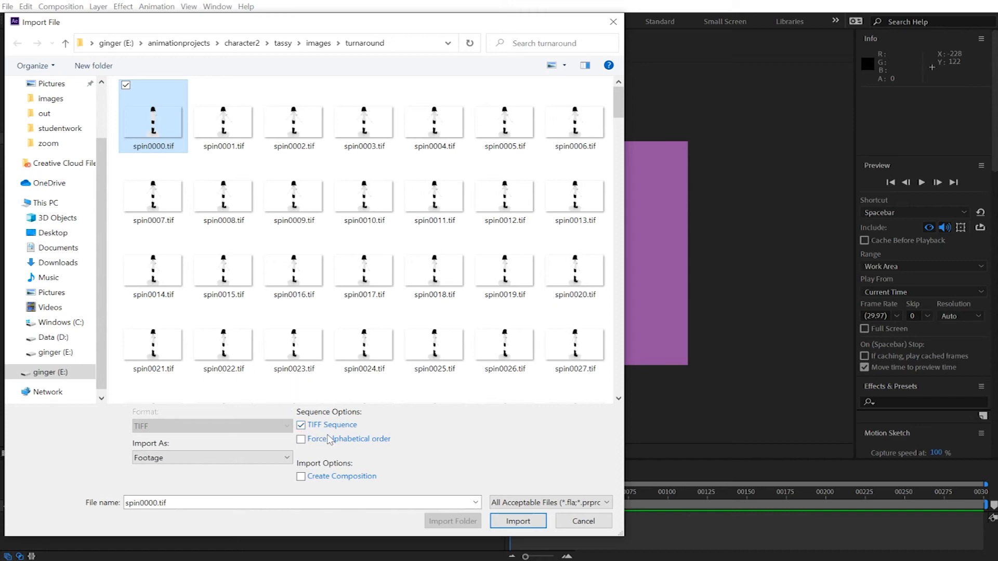
{"action": "left_click", "coordinate": [517, 522]}
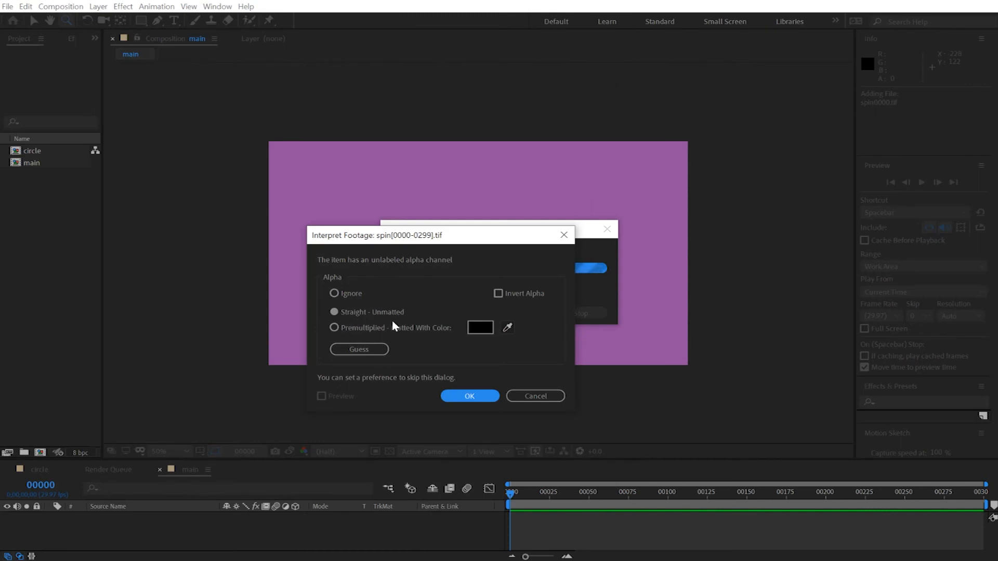
{"action": "left_click", "coordinate": [459, 397]}
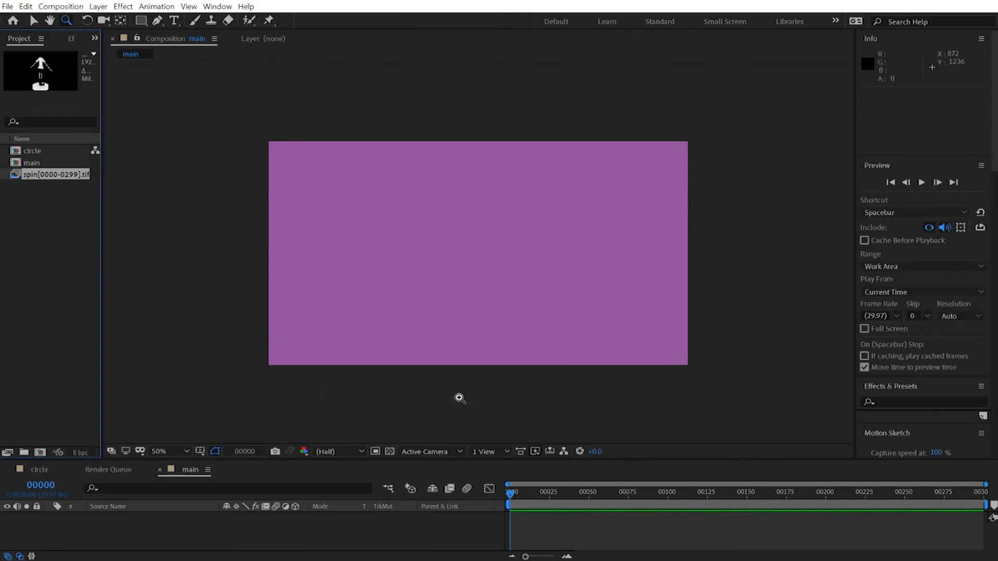
Add the spin[0000-0299].tif sequence to the main composition, preview the turntable, and return to frame 0.
{"action": "left_click_drag", "start_coordinate": [16, 174], "coordinate": [45, 518]}
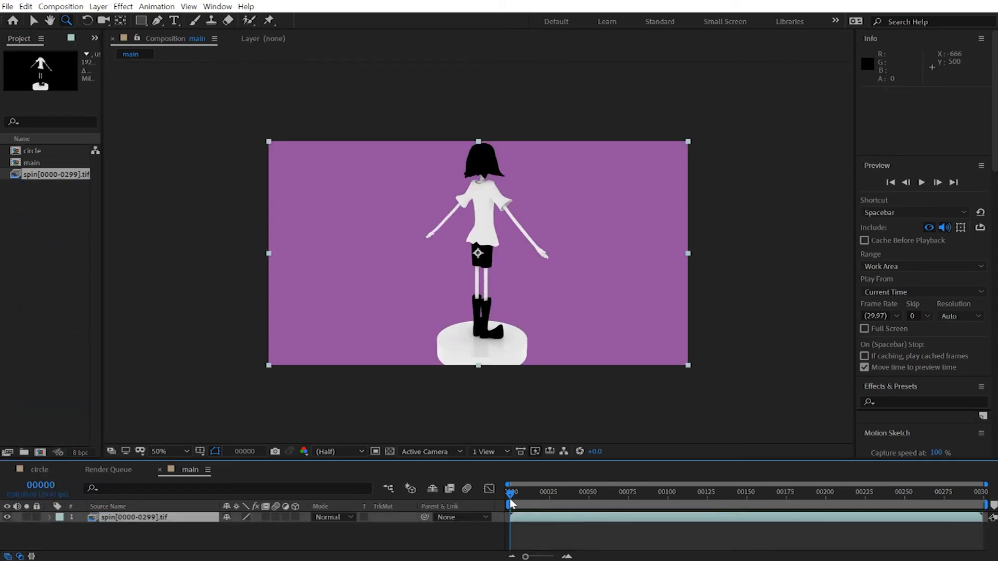
{"action": "key", "text": "space"}
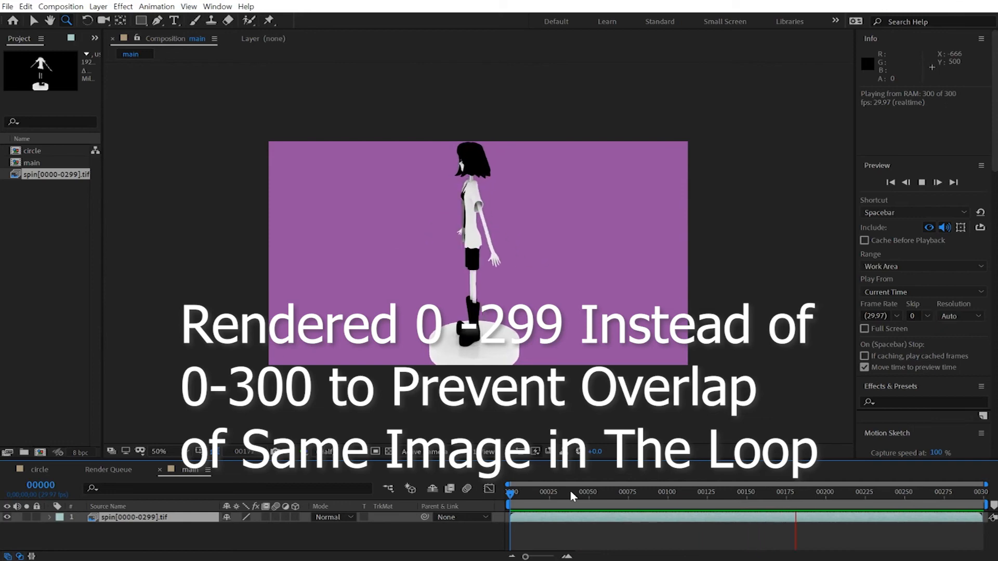
{"action": "key", "text": "space"}
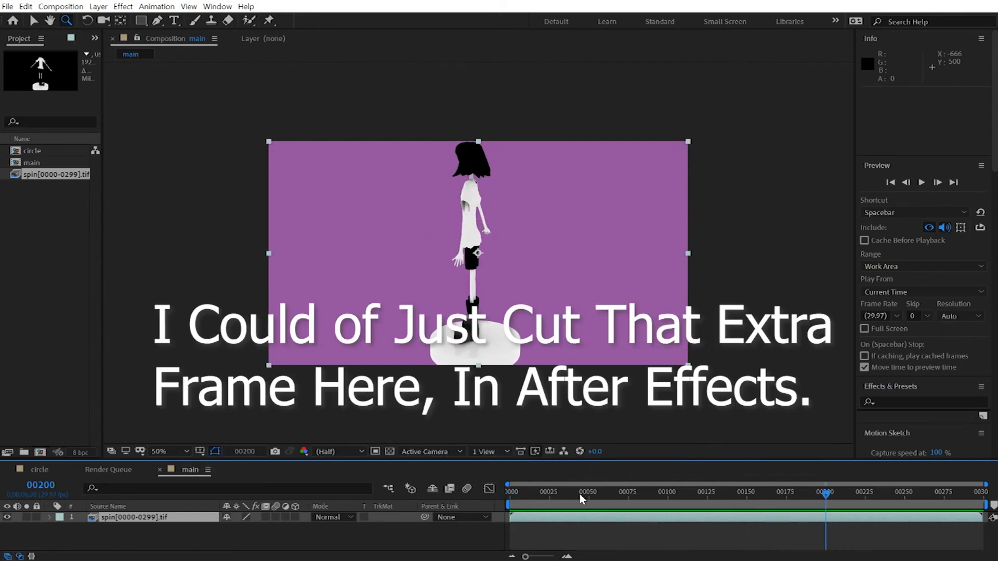
{"action": "left_click_drag", "start_coordinate": [684, 499], "coordinate": [462, 488]}
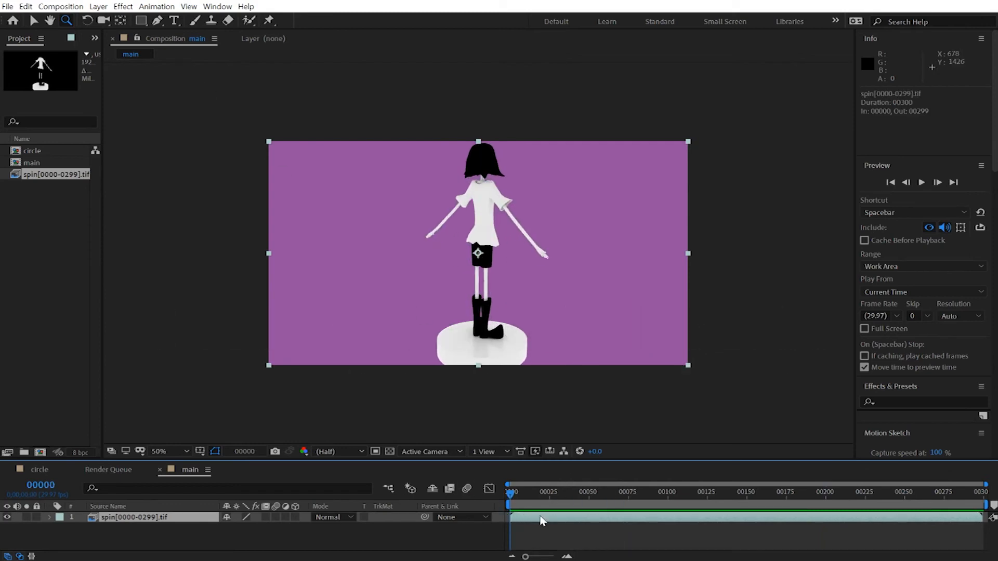
Try time-reversing the spin[0000-0299].tif layer with a short preview, and undo the reversal.
{"action": "left_click", "coordinate": [98, 6]}
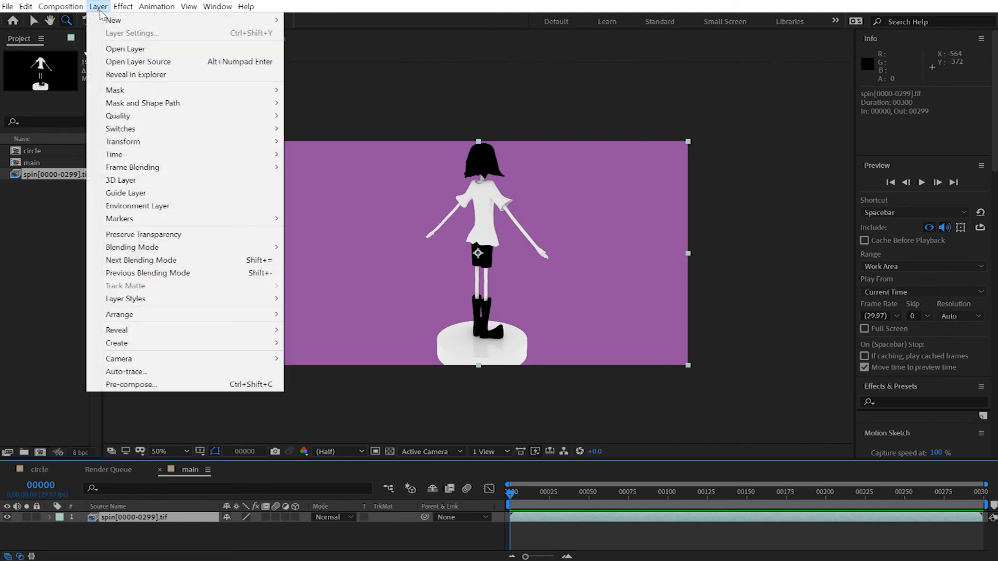
{"action": "mouse_move", "coordinate": [173, 154]}
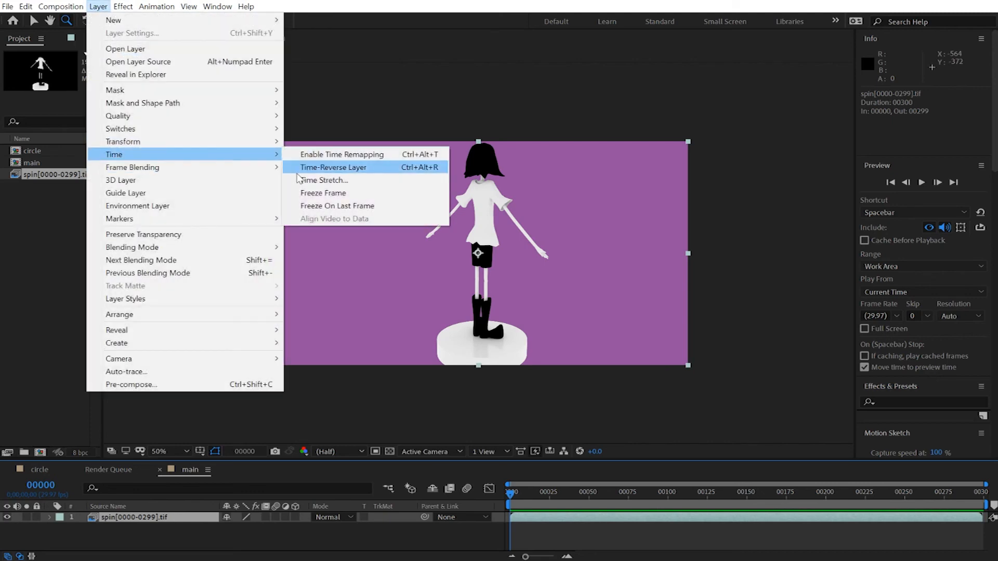
{"action": "left_click", "coordinate": [370, 167]}
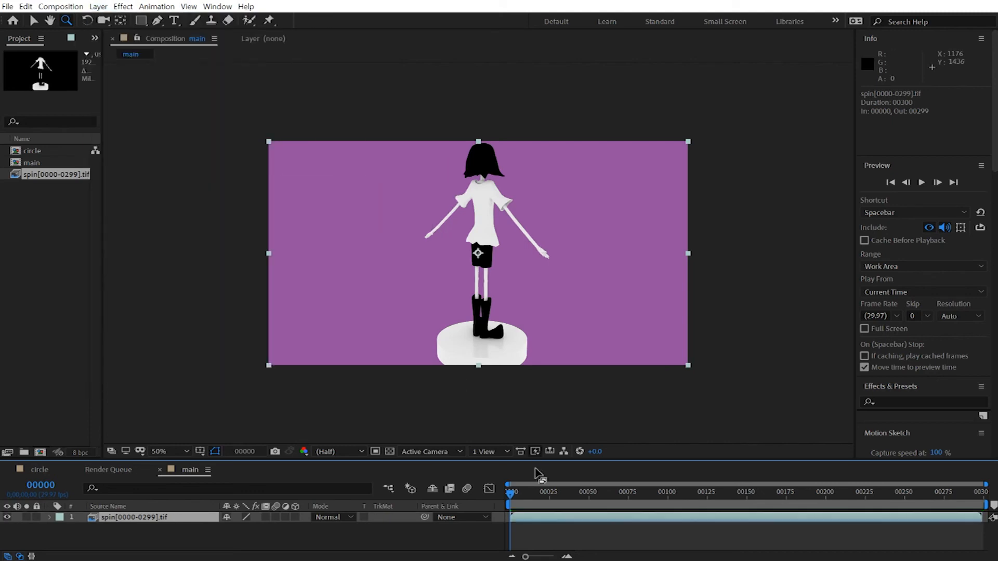
{"action": "key", "text": "space"}
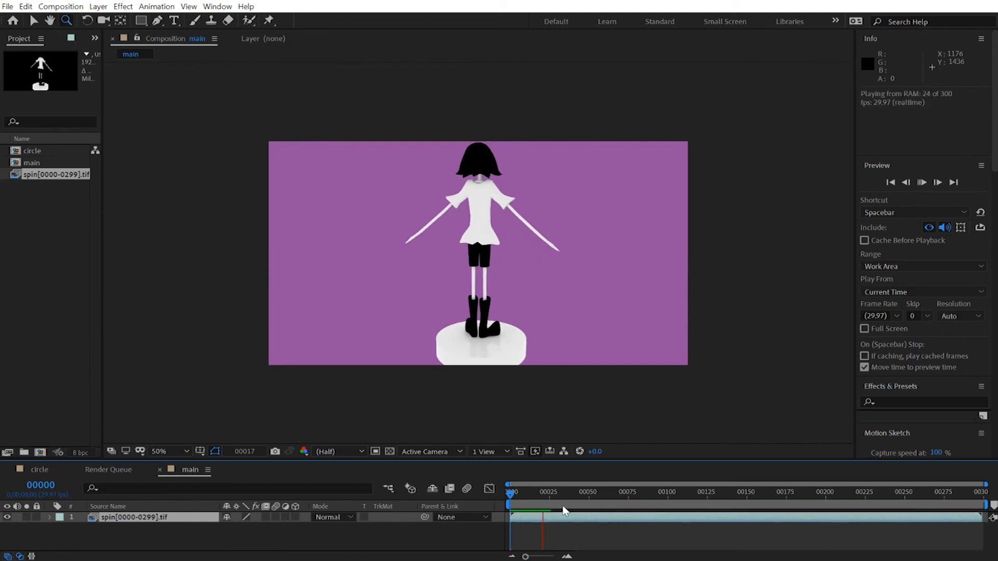
{"action": "key", "text": "space"}
{"action": "key", "text": "ctrl+z"}
{"action": "key", "text": "Home"}
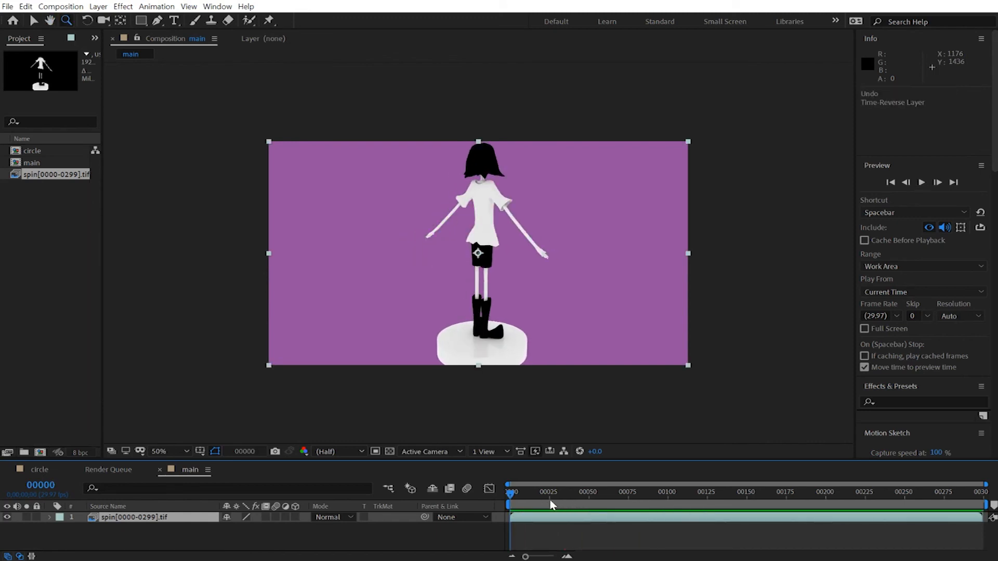
Check the rotation up to frame 105 and time-stretch the spin[0000-0299].tif layer with a stretch factor of 50.
{"action": "left_click_drag", "start_coordinate": [512, 496], "coordinate": [532, 497]}
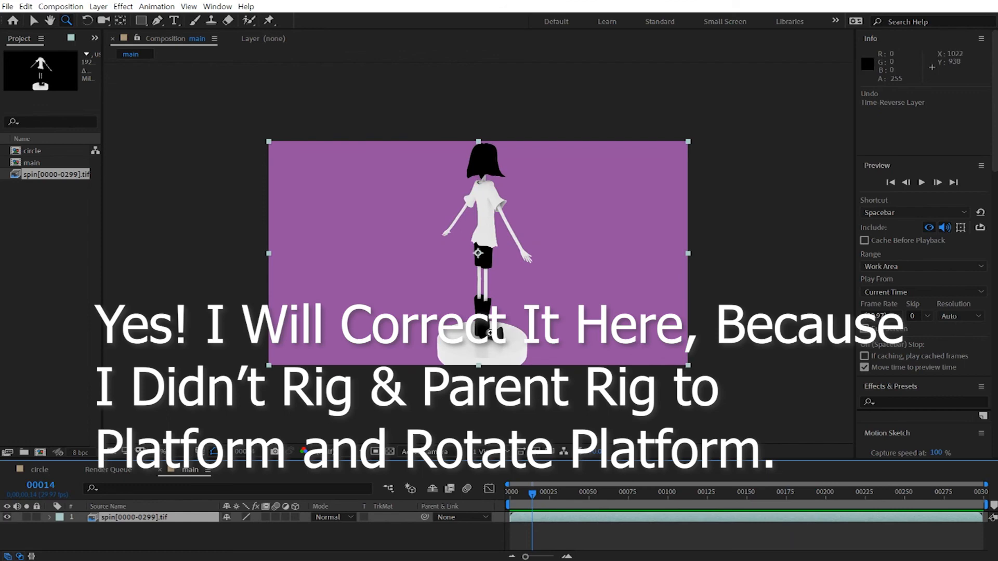
{"action": "left_click_drag", "start_coordinate": [532, 496], "coordinate": [676, 496]}
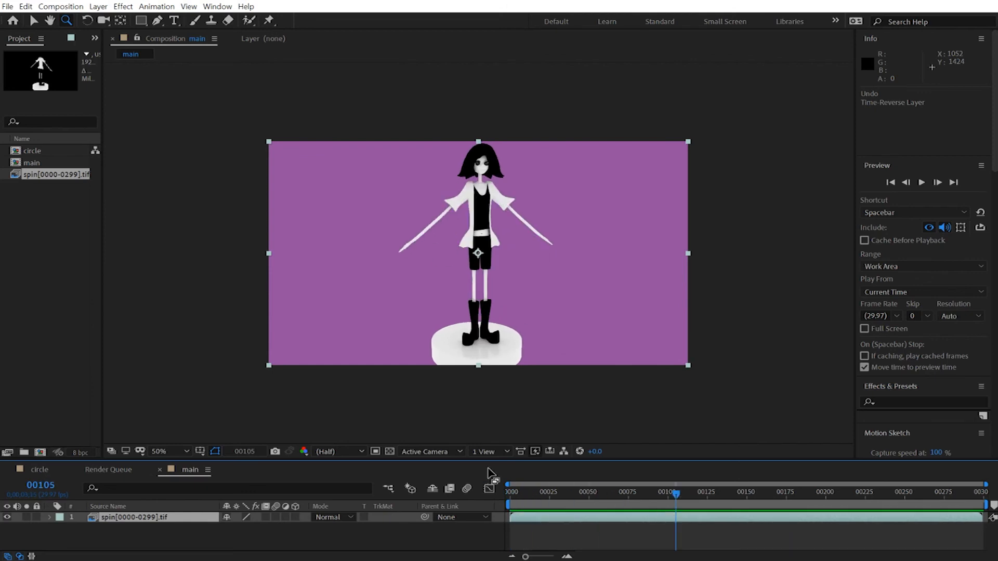
{"action": "left_click", "coordinate": [99, 6]}
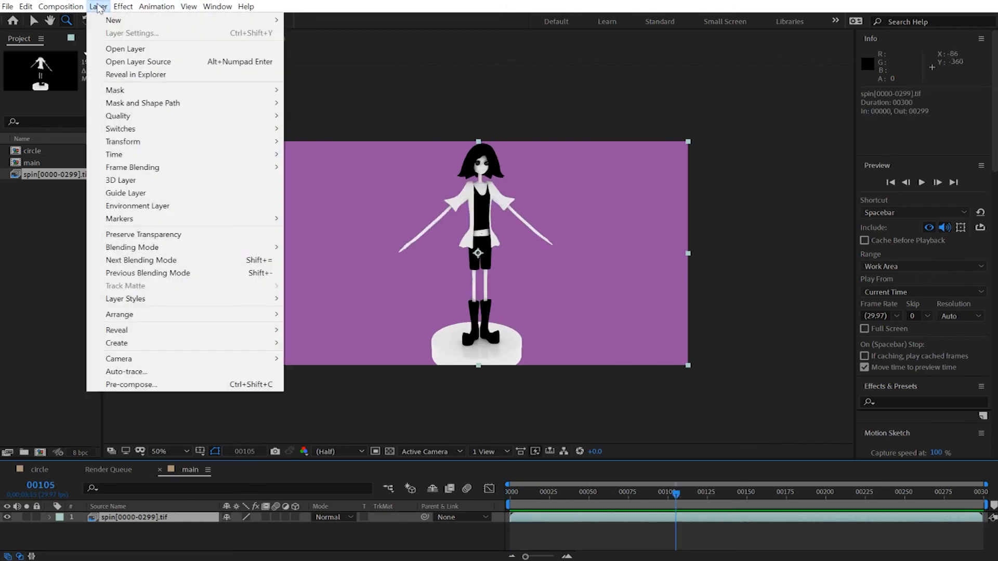
{"action": "mouse_move", "coordinate": [191, 154]}
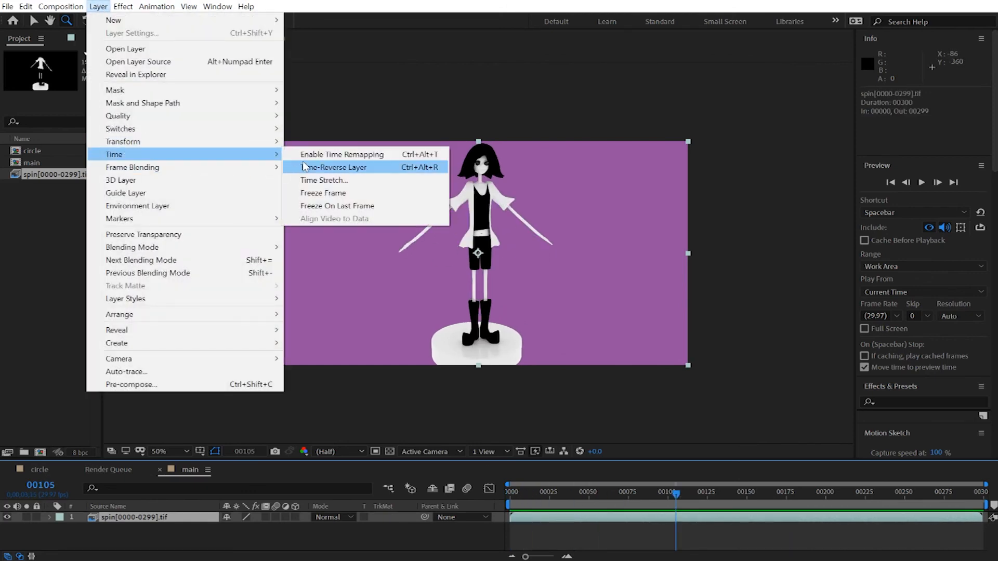
{"action": "left_click", "coordinate": [327, 179]}
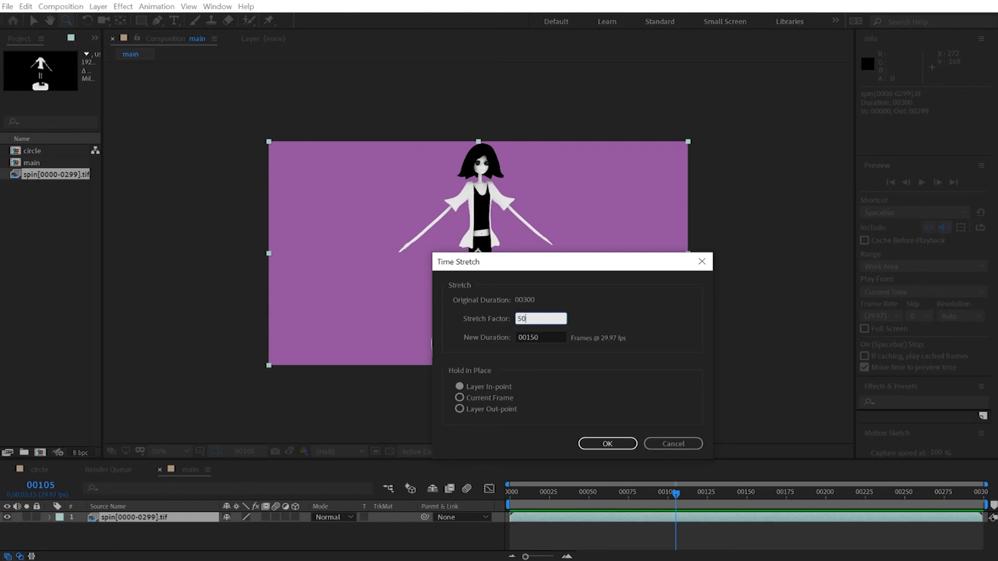
{"action": "left_click", "coordinate": [607, 443]}
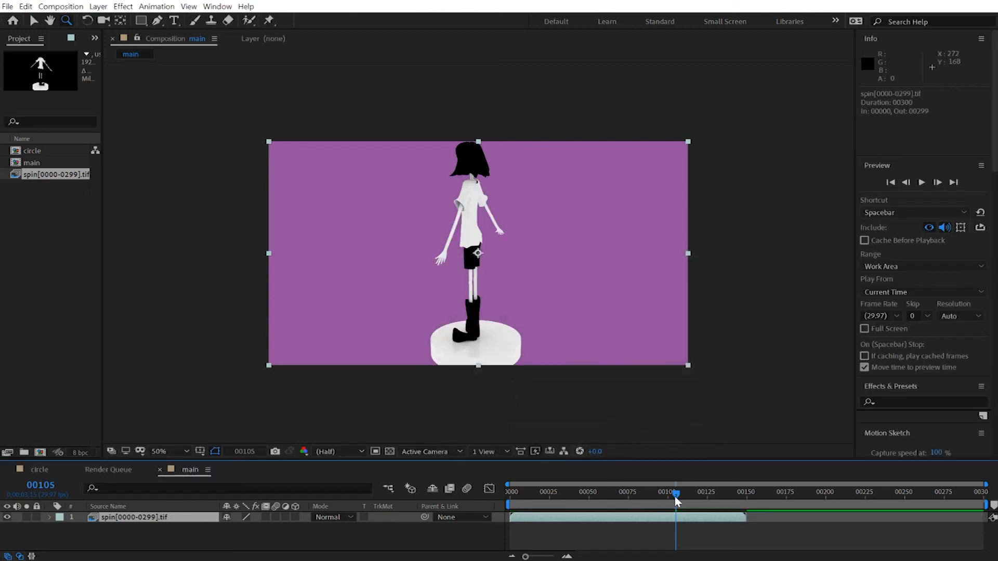
End the work area at frame 149, the last frame of the shortened spin layer, and preview the loop.
{"action": "left_click_drag", "start_coordinate": [674, 496], "coordinate": [745, 497]}
{"action": "key", "text": "n"}
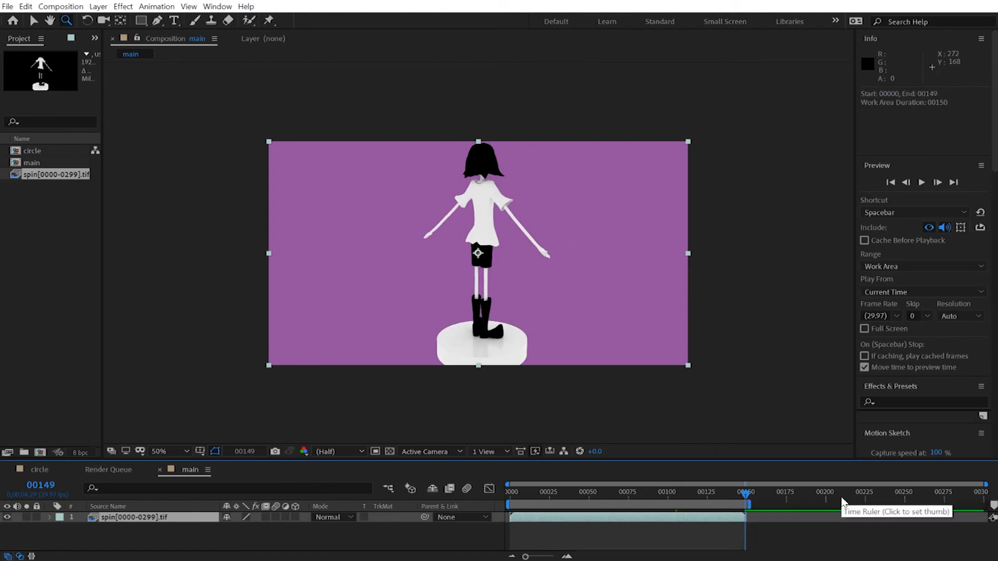
{"action": "key", "text": "space"}
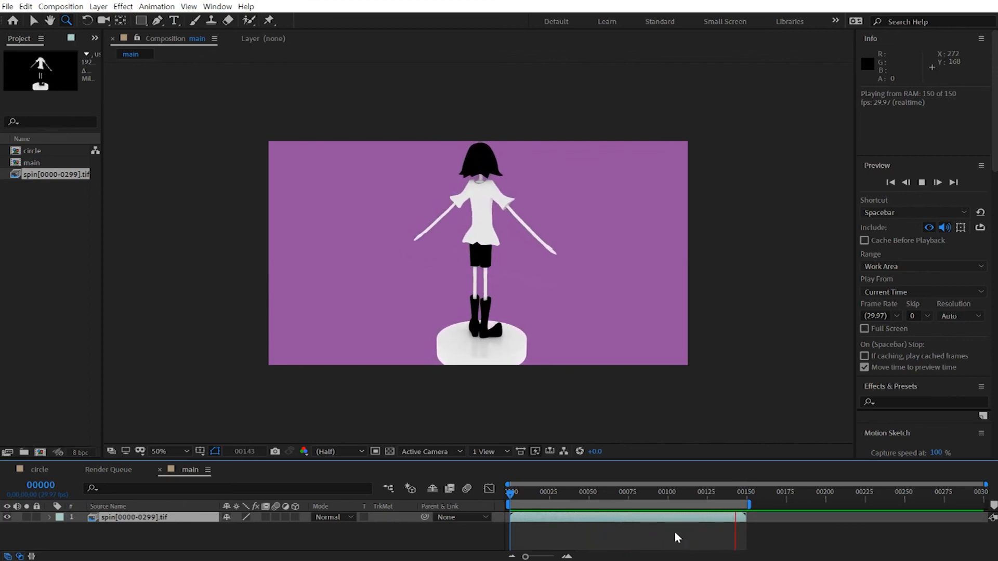
{"action": "key", "text": "space"}
Add the circle composition beneath the spin layer in the main composition and preview the combined animation.
{"action": "left_click_drag", "start_coordinate": [30, 150], "coordinate": [72, 542]}
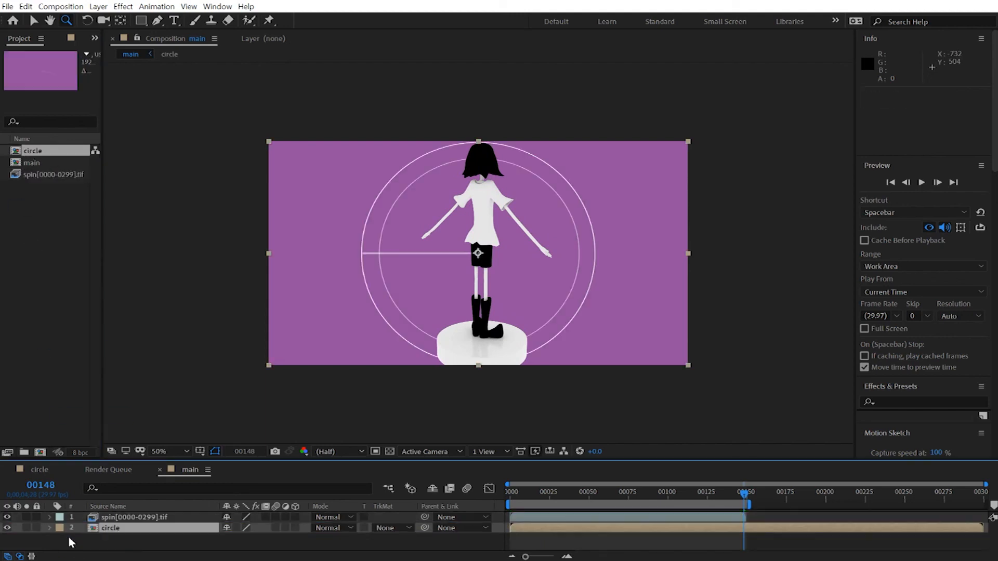
{"action": "key", "text": "space"}
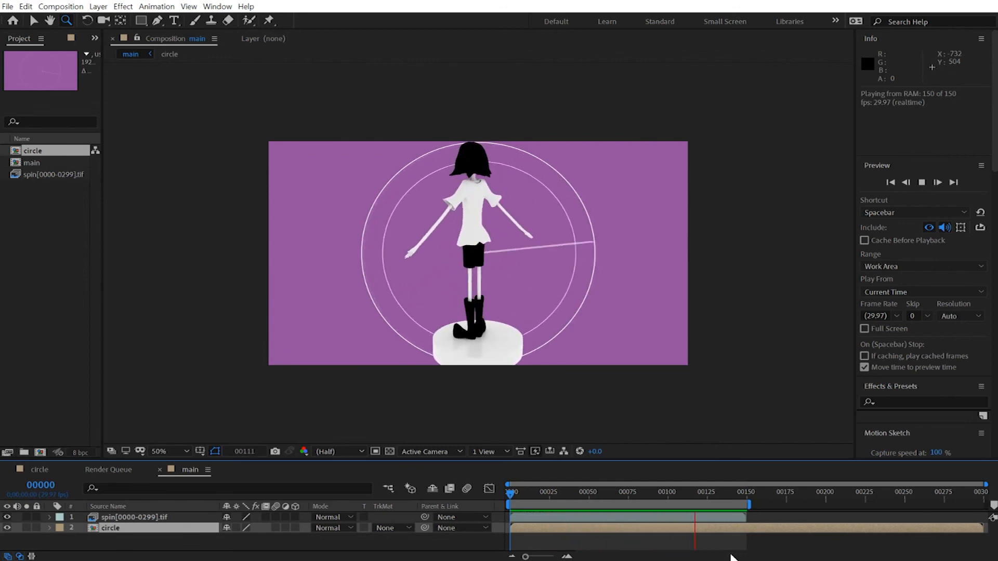
{"action": "key", "text": "space"}
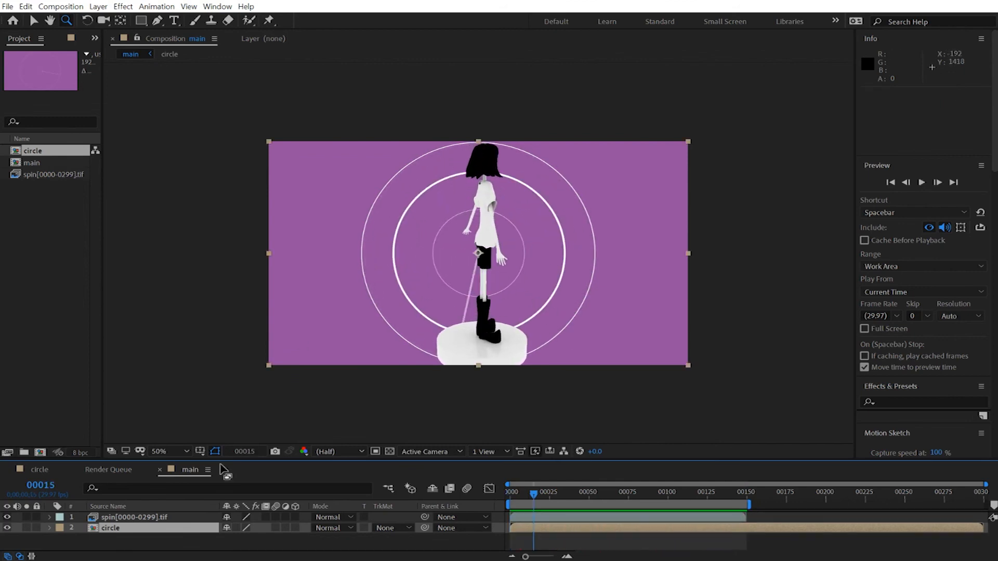
Make the circle layer 3D and rotate it around its X axis so it lies flat like a floor.
{"action": "left_click", "coordinate": [50, 527]}
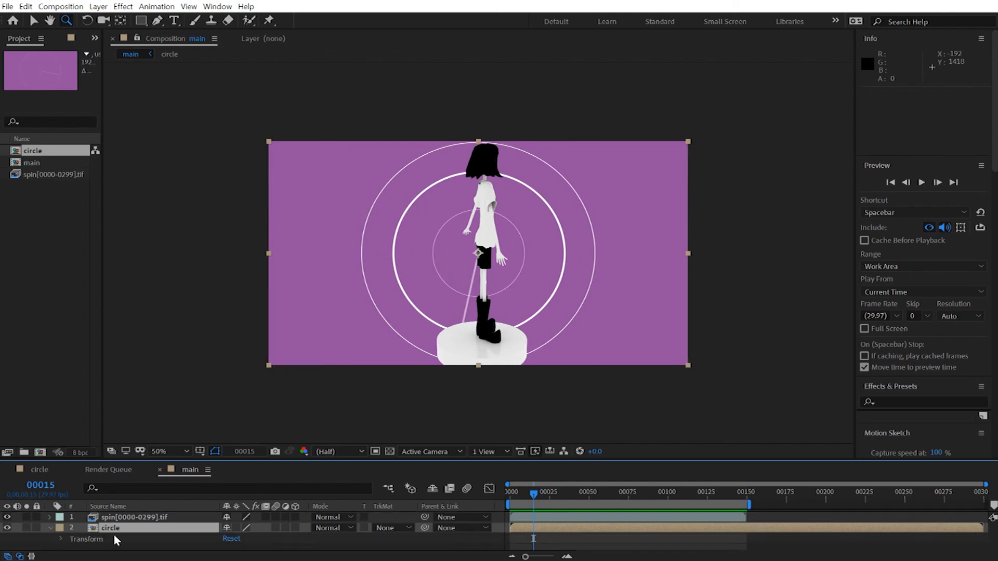
{"action": "left_click", "coordinate": [294, 528]}
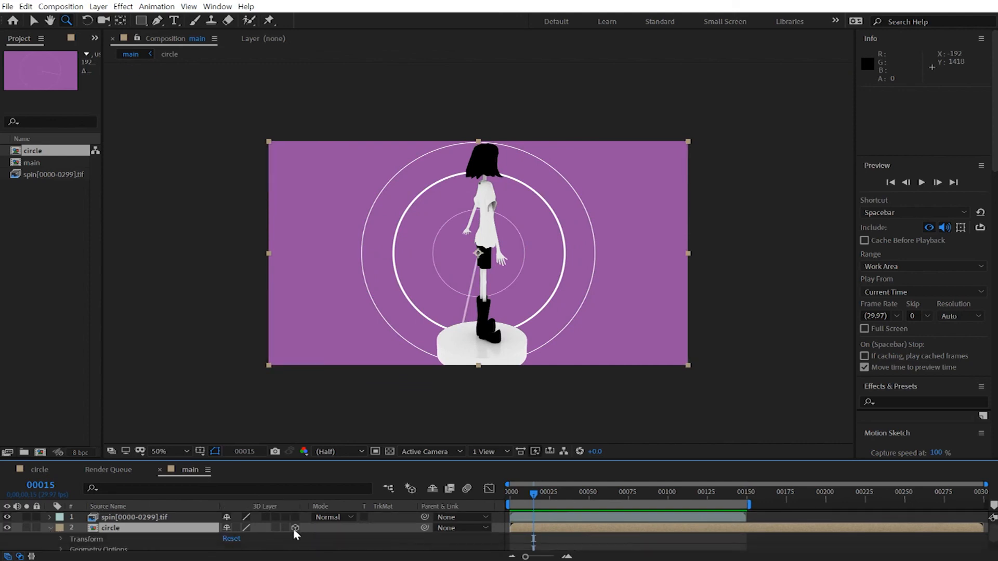
{"action": "left_click", "coordinate": [86, 20]}
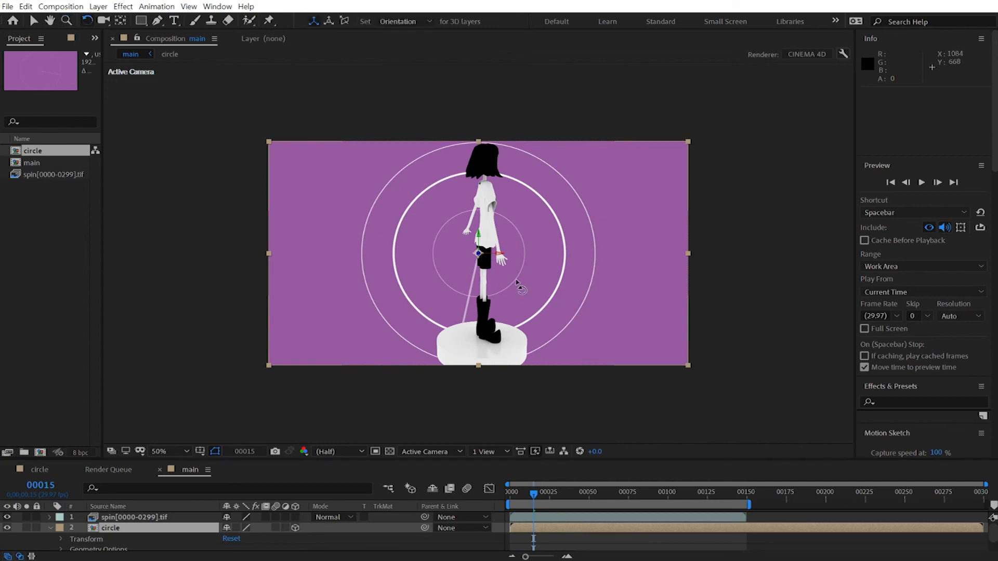
{"action": "left_click_drag", "start_coordinate": [497, 258], "coordinate": [500, 243]}
Move the circle layer around the character's platform at about 960, 1012, 100, scale it up, and preview the result.
{"action": "left_click", "coordinate": [33, 20]}
{"action": "left_click_drag", "start_coordinate": [478, 244], "coordinate": [470, 355]}
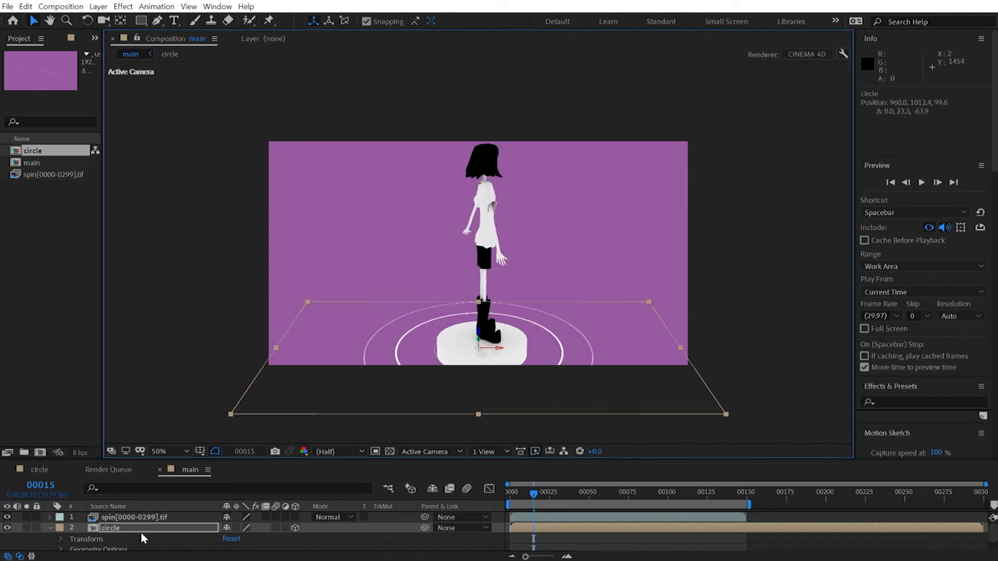
{"action": "key", "text": "s"}
{"action": "left_click_drag", "start_coordinate": [242, 539], "coordinate": [276, 539]}
{"action": "key", "text": "space"}
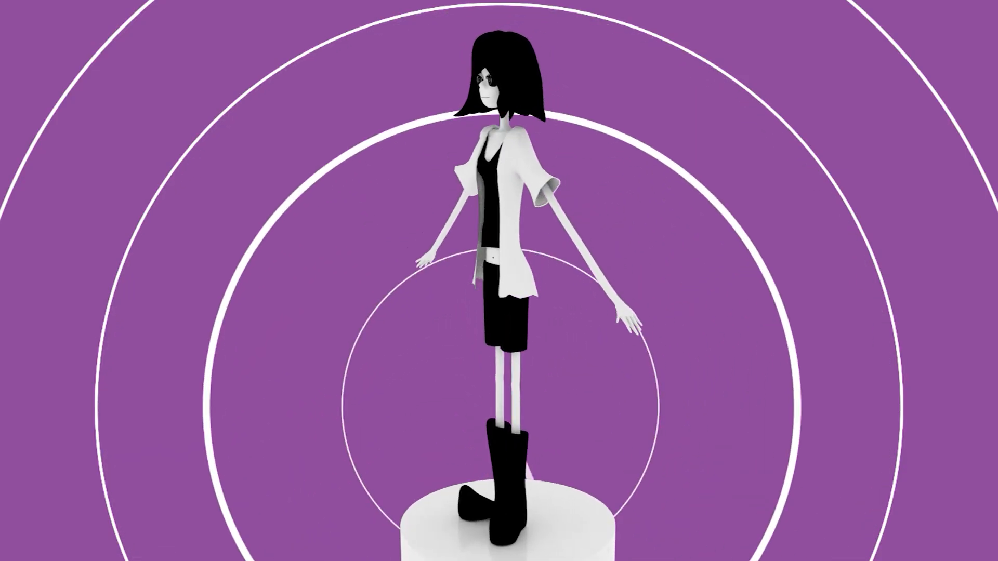